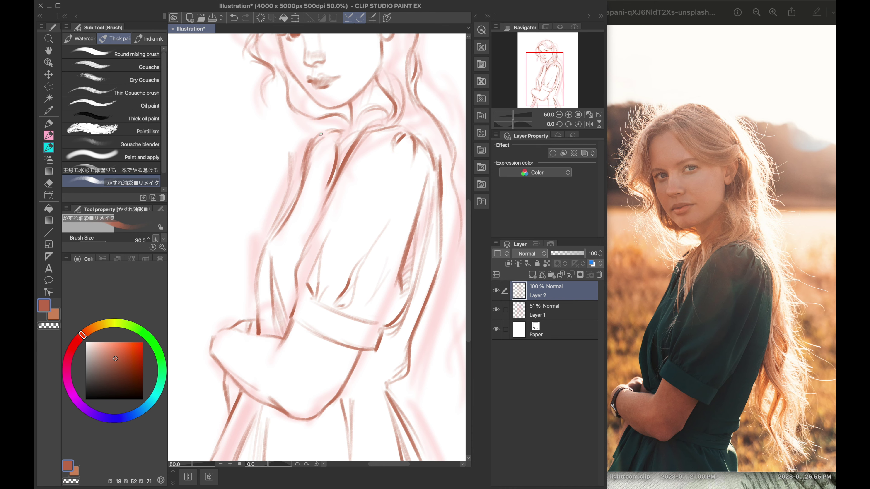
Step: Sketch reddish-brown lines for the trailing shape behind the back and the folds beside the sleeve cuff on Layer 2
{"action": "mouse_move", "coordinate": [387, 250]}
{"action": "left_mouse_down"}
{"action": "mouse_move", "coordinate": [399, 346]}
{"action": "mouse_move", "coordinate": [458, 357]}
{"action": "left_mouse_up"}
{"action": "left_click_drag", "start_coordinate": [375, 283], "coordinate": [354, 331]}
{"action": "scroll", "coordinate": [387, 238], "scroll_direction": "up", "scroll_amount": 2}
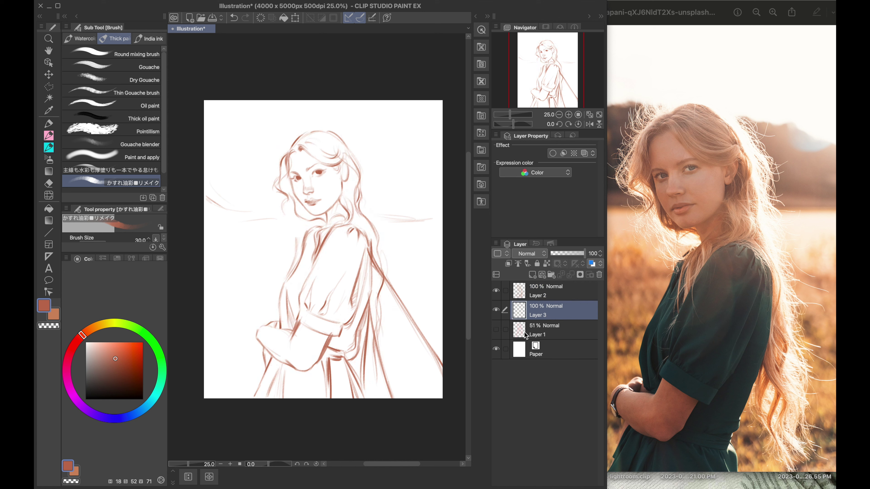
Step: Block in flat colours for the face, arm and skirt on Layer 3, with the Layer 2 line art set to Multiply
{"action": "left_click_drag", "start_coordinate": [328, 158], "coordinate": [346, 195]}
{"action": "left_click_drag", "start_coordinate": [291, 151], "coordinate": [329, 223]}
{"action": "mouse_move", "coordinate": [261, 329]}
{"action": "left_mouse_down"}
{"action": "mouse_move", "coordinate": [314, 389]}
{"action": "mouse_move", "coordinate": [274, 377]}
{"action": "left_mouse_up"}
{"action": "left_click", "coordinate": [548, 291]}
{"action": "left_click", "coordinate": [548, 310]}
{"action": "mouse_move", "coordinate": [319, 326]}
{"action": "left_mouse_down"}
{"action": "mouse_move", "coordinate": [303, 283]}
{"action": "mouse_move", "coordinate": [357, 257]}
{"action": "mouse_move", "coordinate": [329, 233]}
{"action": "mouse_move", "coordinate": [288, 308]}
{"action": "mouse_move", "coordinate": [346, 394]}
{"action": "left_mouse_up"}
Step: Fill the hair with flat orange-brown, from the crown and face-framing strands down the long waves behind the back
{"action": "left_click_drag", "start_coordinate": [162, 364], "coordinate": [90, 329]}
{"action": "left_click", "coordinate": [124, 363]}
{"action": "mouse_move", "coordinate": [326, 137]}
{"action": "left_mouse_down"}
{"action": "mouse_move", "coordinate": [360, 220]}
{"action": "mouse_move", "coordinate": [322, 240]}
{"action": "mouse_move", "coordinate": [286, 171]}
{"action": "mouse_move", "coordinate": [309, 137]}
{"action": "mouse_move", "coordinate": [374, 260]}
{"action": "mouse_move", "coordinate": [358, 344]}
{"action": "left_mouse_up"}
{"action": "left_click_drag", "start_coordinate": [359, 168], "coordinate": [377, 250]}
{"action": "left_click_drag", "start_coordinate": [301, 189], "coordinate": [329, 181]}
{"action": "scroll", "coordinate": [325, 181], "scroll_direction": "up", "scroll_amount": 2}
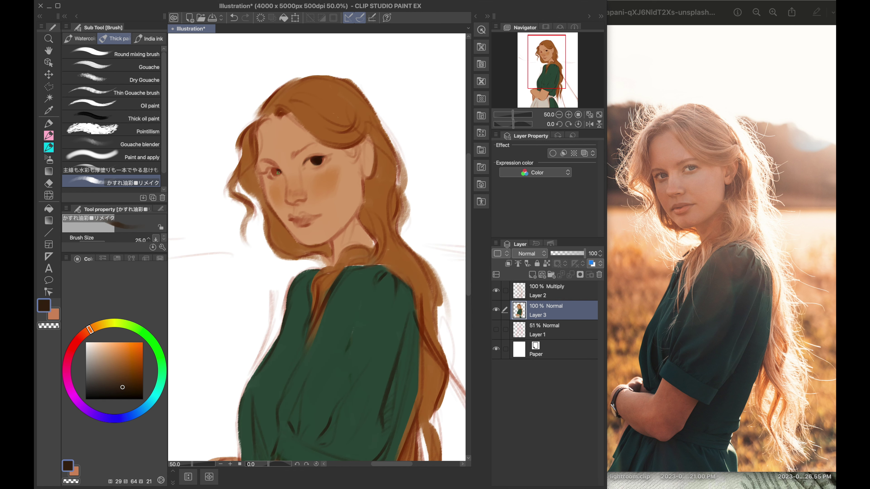
Step: Paint dark eyes and eyebrows, fill the lips with reddish brown and shade the neck under the jaw in olive
{"action": "left_click", "coordinate": [127, 378]}
{"action": "left_click", "coordinate": [306, 197], "text": "alt"}
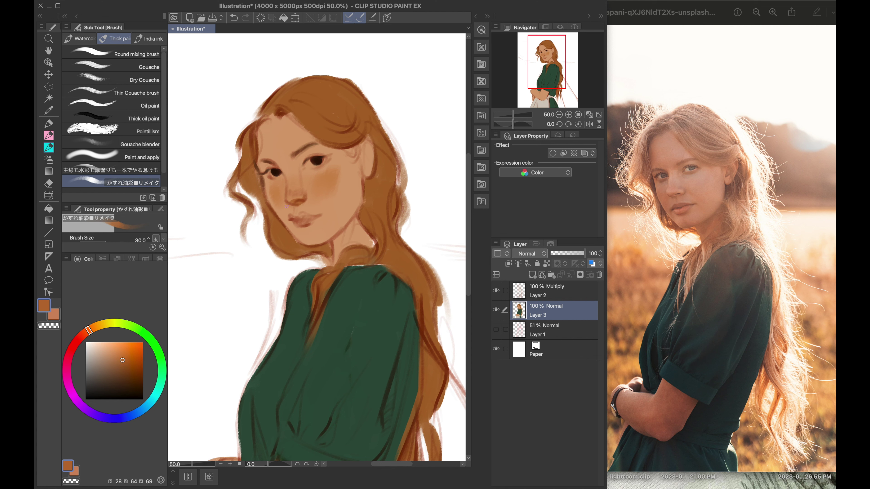
{"action": "key", "text": "bracketleft"}
{"action": "key", "text": "bracketleft"}
{"action": "key", "text": "bracketleft"}
{"action": "left_click", "coordinate": [362, 156], "text": "alt"}
{"action": "left_click_drag", "start_coordinate": [344, 225], "coordinate": [374, 246]}
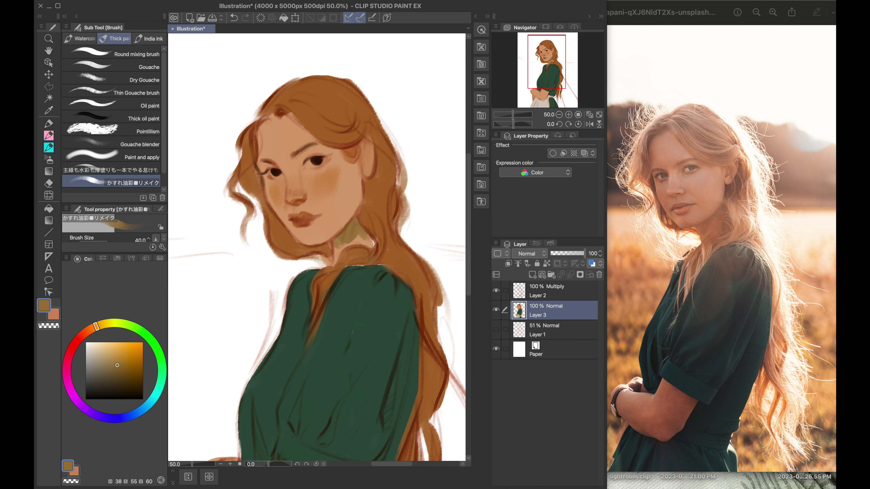
Step: Shade the folded arm below the sleeve cuff in olive brown and add pale cream light along the wrist and jaw
{"action": "key", "text": "bracketright"}
{"action": "key", "text": "bracketright"}
{"action": "scroll", "coordinate": [278, 297], "scroll_direction": "down", "scroll_amount": 5}
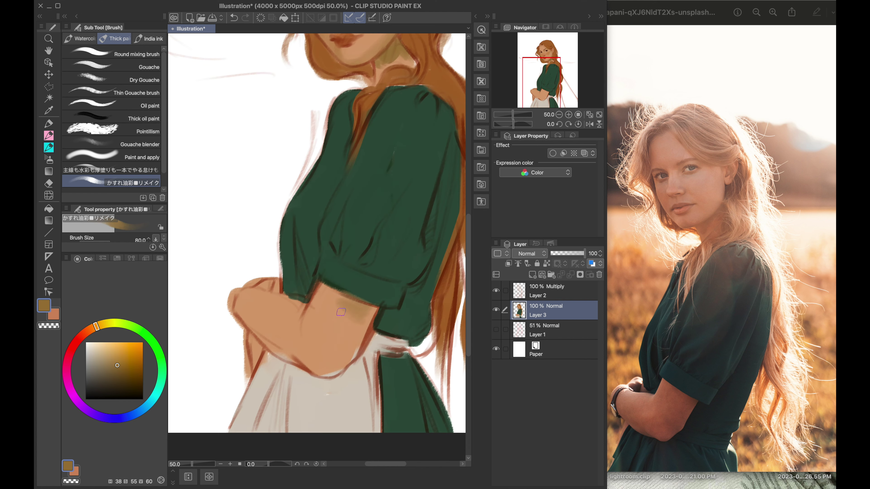
{"action": "key", "text": "bracketleft"}
{"action": "key", "text": "bracketleft"}
{"action": "key", "text": "bracketleft"}
{"action": "key", "text": "bracketleft"}
{"action": "left_click", "coordinate": [310, 362], "text": "alt"}
{"action": "scroll", "coordinate": [288, 137], "scroll_direction": "up", "scroll_amount": 5}
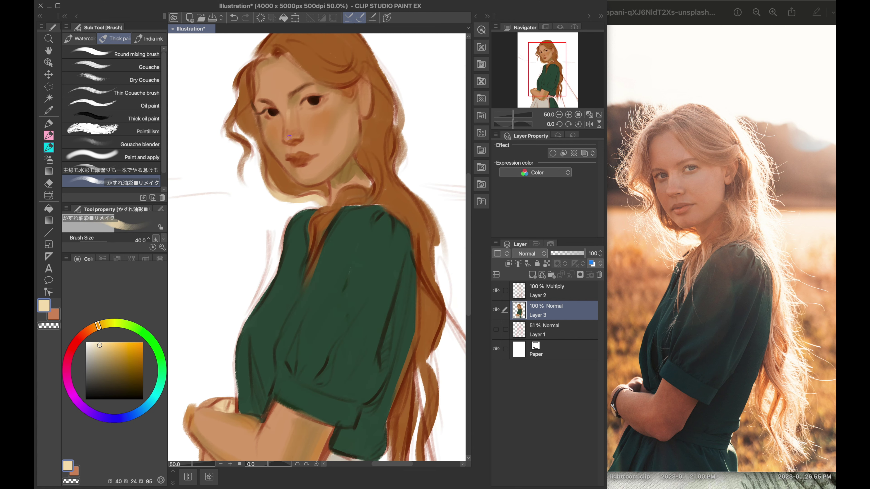
Step: Block in the field behind the figure in bright orange with the brush at size 200
{"action": "key", "text": "ctrl+minus"}
{"action": "left_click_drag", "start_coordinate": [309, 227], "coordinate": [360, 309]}
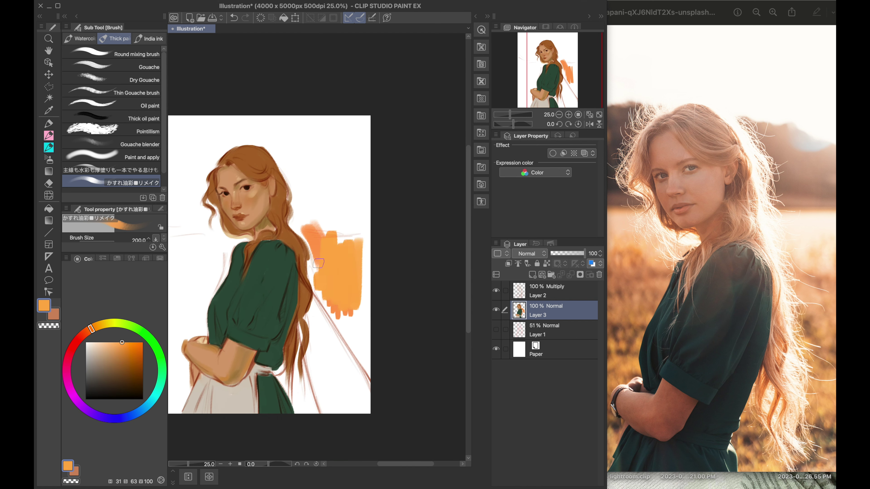
{"action": "mouse_move", "coordinate": [222, 240]}
{"action": "left_mouse_down"}
{"action": "mouse_move", "coordinate": [287, 319]}
{"action": "mouse_move", "coordinate": [226, 377]}
{"action": "left_mouse_up"}
{"action": "scroll", "coordinate": [308, 240], "scroll_direction": "down", "scroll_amount": 2}
{"action": "scroll", "coordinate": [309, 240], "scroll_direction": "right", "scroll_amount": 2}
Step: Paint a yellow-green band along the horizon above the orange field on both sides of the figure
{"action": "key", "text": "bracketleft"}
{"action": "left_click", "coordinate": [110, 322]}
{"action": "left_click", "coordinate": [107, 349]}
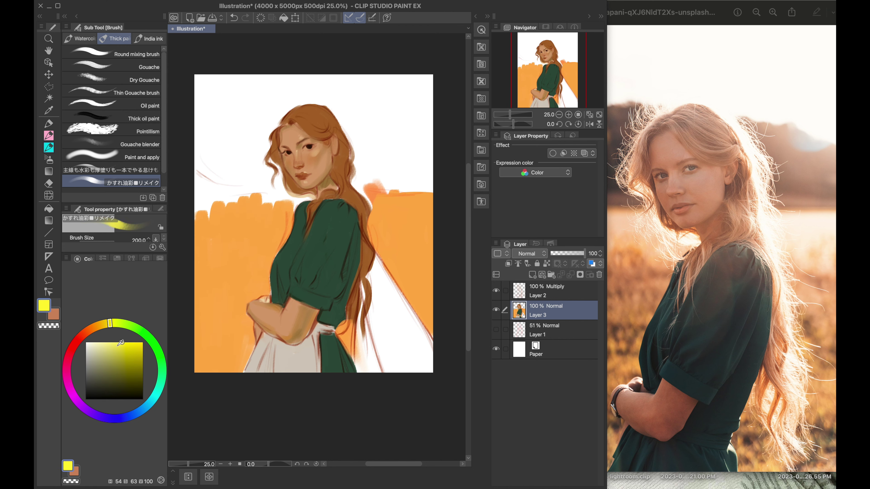
{"action": "left_click_drag", "start_coordinate": [206, 205], "coordinate": [284, 192]}
{"action": "left_click_drag", "start_coordinate": [356, 192], "coordinate": [428, 192]}
Step: Fill the whole sky around the head with pale beige, using a large brush up to size 250
{"action": "left_click", "coordinate": [328, 192], "text": "alt"}
{"action": "key", "text": "bracketright"}
{"action": "key", "text": "bracketright"}
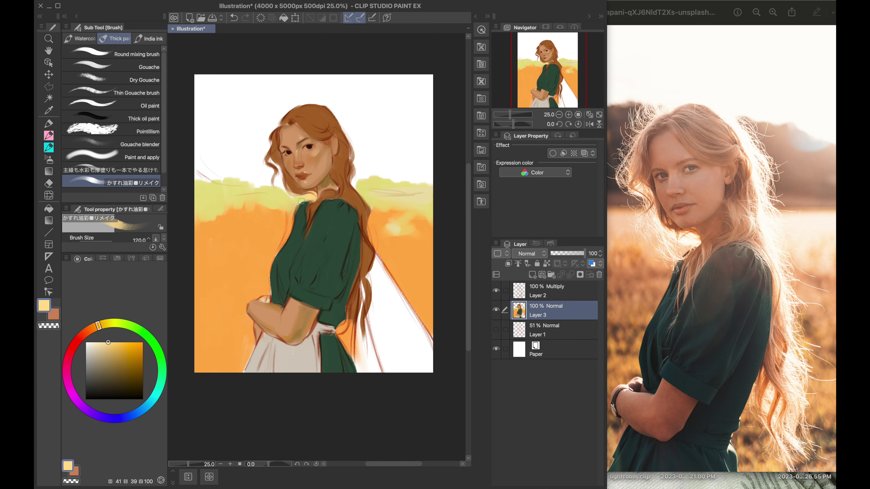
{"action": "mouse_move", "coordinate": [390, 113]}
{"action": "left_mouse_down"}
{"action": "mouse_move", "coordinate": [343, 103]}
{"action": "mouse_move", "coordinate": [400, 179]}
{"action": "left_mouse_up"}
{"action": "left_click_drag", "start_coordinate": [240, 89], "coordinate": [205, 171]}
{"action": "left_click_drag", "start_coordinate": [233, 110], "coordinate": [281, 179]}
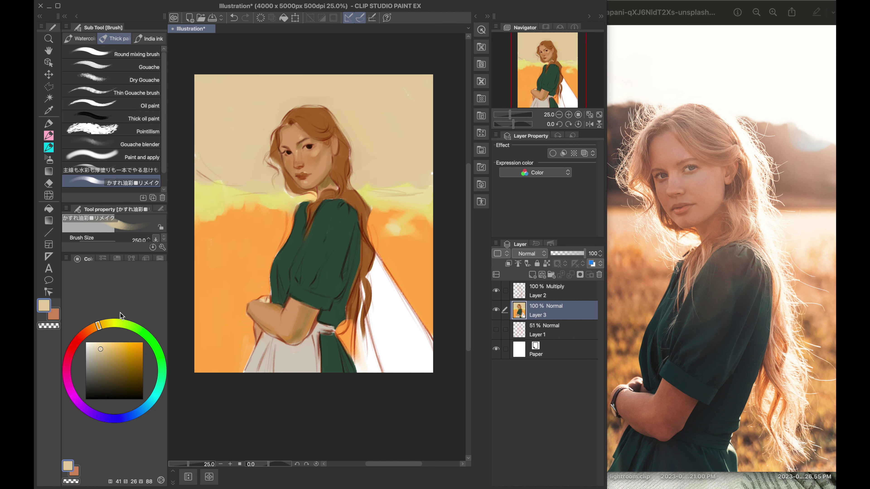
{"action": "left_click_drag", "start_coordinate": [285, 103], "coordinate": [343, 103]}
Step: Paint brown grass tufts in the orange field and brownish-purple hills along the horizon on both sides of the figure
{"action": "key", "text": "bracketleft"}
{"action": "key", "text": "bracketleft"}
{"action": "key", "text": "bracketleft"}
{"action": "key", "text": "bracketleft"}
{"action": "left_click", "coordinate": [281, 155], "text": "alt"}
{"action": "left_click_drag", "start_coordinate": [429, 305], "coordinate": [425, 326]}
{"action": "mouse_move", "coordinate": [202, 261]}
{"action": "left_mouse_down"}
{"action": "mouse_move", "coordinate": [198, 294]}
{"action": "mouse_move", "coordinate": [223, 322]}
{"action": "left_mouse_up"}
{"action": "left_click_drag", "start_coordinate": [226, 303], "coordinate": [252, 331]}
{"action": "left_click_drag", "start_coordinate": [197, 161], "coordinate": [274, 185]}
{"action": "left_click_drag", "start_coordinate": [356, 171], "coordinate": [432, 189]}
Step: Paint a pale rim light and lighter strands down the back edge of the hair, from the crown to the waist
{"action": "key", "text": "bracketleft"}
{"action": "key", "text": "bracketleft"}
{"action": "key", "text": "bracketleft"}
{"action": "left_click", "coordinate": [343, 188], "text": "alt"}
{"action": "left_click_drag", "start_coordinate": [329, 110], "coordinate": [377, 238]}
{"action": "left_click", "coordinate": [353, 154], "text": "alt"}
{"action": "left_click_drag", "start_coordinate": [351, 175], "coordinate": [361, 270]}
{"action": "left_click_drag", "start_coordinate": [358, 233], "coordinate": [369, 322]}
{"action": "left_click_drag", "start_coordinate": [343, 291], "coordinate": [363, 343]}
Step: Lay a soft pale cloud over the hills behind the figure's back with a larger brush
{"action": "key", "text": "bracketright"}
{"action": "key", "text": "bracketright"}
{"action": "key", "text": "bracketright"}
{"action": "key", "text": "bracketright"}
{"action": "left_click_drag", "start_coordinate": [408, 170], "coordinate": [370, 167]}
Step: Fill the white wing shape behind the figure's back with pale beige strokes sampled from the sky
{"action": "key", "text": "bracketleft"}
{"action": "key", "text": "bracketleft"}
{"action": "key", "text": "bracketleft"}
{"action": "left_click", "coordinate": [394, 103], "text": "alt"}
{"action": "left_click_drag", "start_coordinate": [376, 281], "coordinate": [411, 370]}
{"action": "left_click_drag", "start_coordinate": [363, 260], "coordinate": [390, 370]}
{"action": "left_click_drag", "start_coordinate": [404, 292], "coordinate": [428, 370]}
Step: Add light green streaks and tints inside the wing along its length and lower edge
{"action": "left_click", "coordinate": [338, 124], "text": "alt"}
{"action": "left_click_drag", "start_coordinate": [421, 339], "coordinate": [429, 372]}
{"action": "left_click_drag", "start_coordinate": [383, 298], "coordinate": [382, 370]}
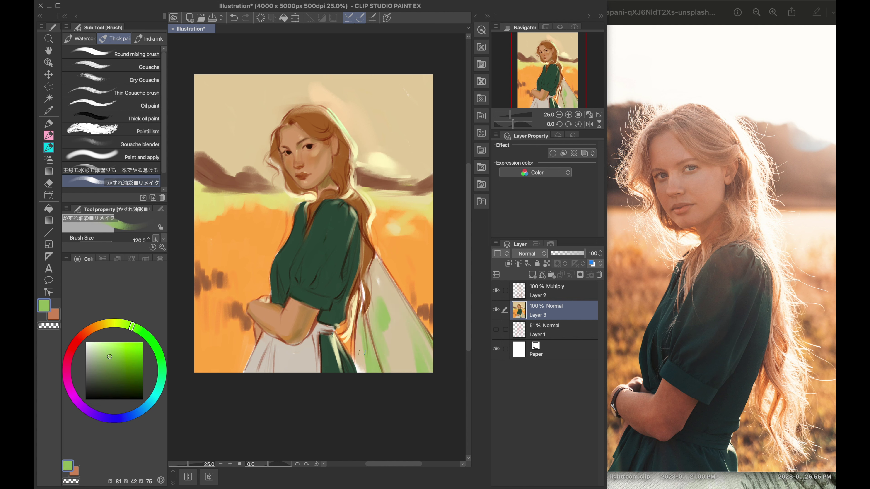
{"action": "left_click", "coordinate": [364, 308], "text": "alt"}
{"action": "left_click_drag", "start_coordinate": [363, 312], "coordinate": [394, 364]}
Step: Soften the hills on both sides of the figure into a hazy horizon with broad strokes
{"action": "key", "text": "bracketright"}
{"action": "key", "text": "bracketright"}
{"action": "key", "text": "bracketright"}
{"action": "key", "text": "bracketright"}
{"action": "left_click_drag", "start_coordinate": [199, 157], "coordinate": [260, 199]}
{"action": "left_click_drag", "start_coordinate": [431, 167], "coordinate": [353, 186]}
Step: Blend soft light strokes into the field's upper edge and paint pale yellow patterns on the wing
{"action": "left_click", "coordinate": [394, 103], "text": "alt"}
{"action": "mouse_move", "coordinate": [198, 179]}
{"action": "left_mouse_down"}
{"action": "mouse_move", "coordinate": [265, 217]}
{"action": "mouse_move", "coordinate": [206, 240]}
{"action": "left_mouse_up"}
{"action": "left_click", "coordinate": [270, 220], "text": "alt"}
{"action": "left_click_drag", "start_coordinate": [384, 212], "coordinate": [421, 250]}
{"action": "left_click_drag", "start_coordinate": [366, 271], "coordinate": [411, 329]}
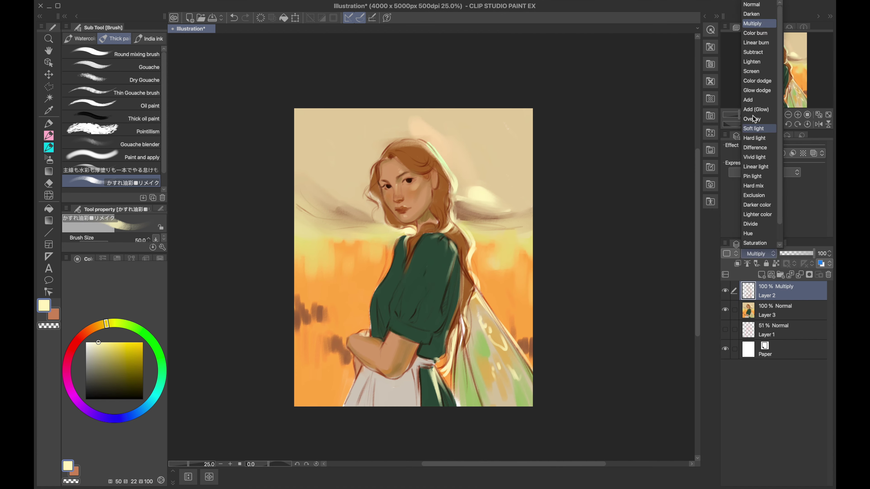
Step: Add a Soft light layer above the line art and glaze richer colour over the dress, sleeve and arm
{"action": "left_click", "coordinate": [753, 118]}
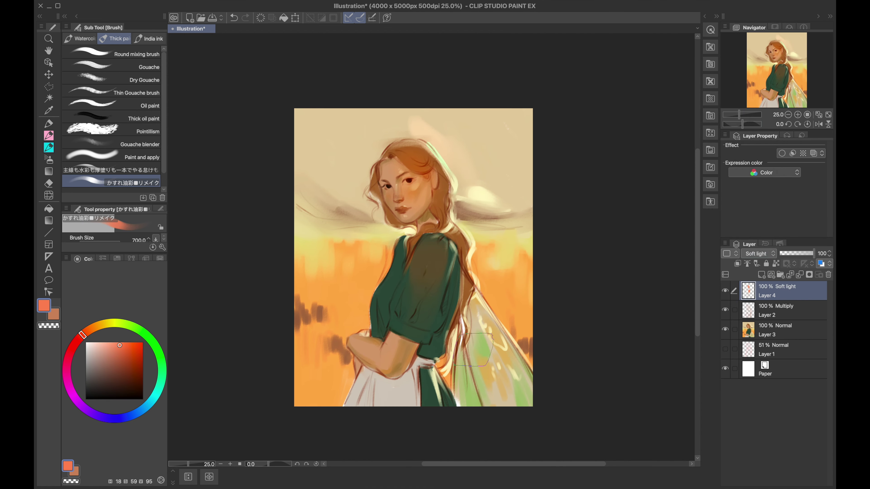
{"action": "left_click", "coordinate": [418, 326], "text": "alt"}
{"action": "key", "text": "bracketleft"}
{"action": "key", "text": "bracketleft"}
{"action": "key", "text": "bracketleft"}
{"action": "key", "text": "bracketleft"}
{"action": "mouse_move", "coordinate": [429, 250]}
{"action": "left_mouse_down"}
{"action": "mouse_move", "coordinate": [411, 319]}
{"action": "mouse_move", "coordinate": [419, 297]}
{"action": "mouse_move", "coordinate": [380, 329]}
{"action": "left_mouse_up"}
Step: Paint small reddish-brown shading and highlight accents on the face on the Soft light layer
{"action": "left_click", "coordinate": [393, 168], "text": "alt"}
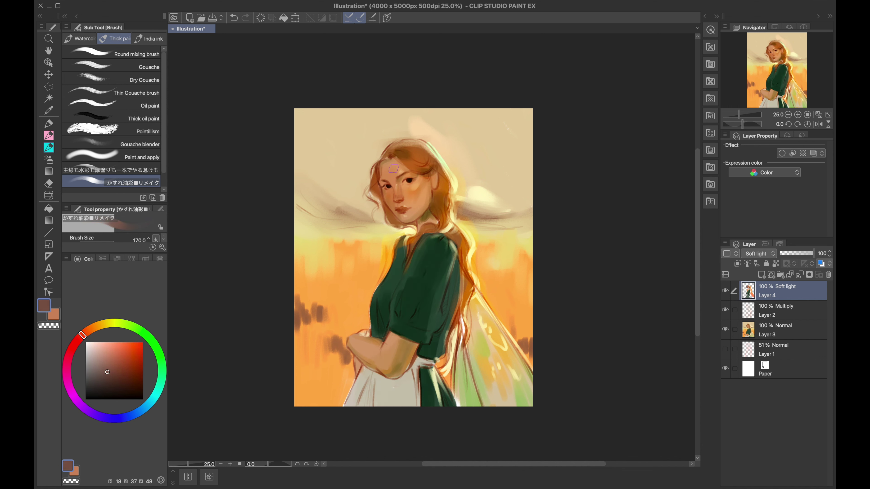
{"action": "key", "text": "bracketleft"}
{"action": "key", "text": "bracketleft"}
{"action": "left_click", "coordinate": [126, 358]}
{"action": "left_click", "coordinate": [120, 371]}
{"action": "key", "text": "bracketleft"}
{"action": "key", "text": "bracketleft"}
{"action": "key", "text": "bracketleft"}
{"action": "key", "text": "bracketleft"}
Step: Glaze a dark yellow over the field around the figure with a large brush at size 300
{"action": "left_click_drag", "start_coordinate": [91, 337], "coordinate": [106, 324]}
{"action": "left_click", "coordinate": [126, 360]}
{"action": "key", "text": "bracketright"}
{"action": "key", "text": "bracketright"}
{"action": "key", "text": "bracketright"}
{"action": "key", "text": "bracketright"}
{"action": "key", "text": "bracketright"}
{"action": "key", "text": "bracketright"}
{"action": "key", "text": "bracketright"}
{"action": "key", "text": "bracketright"}
{"action": "left_click_drag", "start_coordinate": [335, 271], "coordinate": [498, 288]}
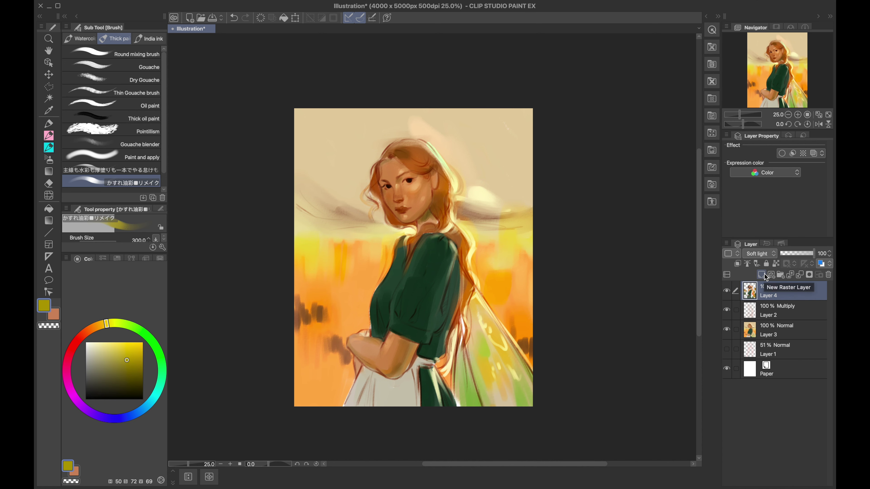
Step: Create a merged copy of the artwork above the Soft light layer and adjust its overall tones with a tonal correction
{"action": "right_click", "coordinate": [762, 292]}
{"action": "left_click", "coordinate": [775, 267]}
{"action": "left_click", "coordinate": [156, 4]}
{"action": "left_click", "coordinate": [195, 212]}
{"action": "left_click", "coordinate": [326, 247]}
{"action": "left_click_drag", "start_coordinate": [644, 222], "coordinate": [637, 250]}
Step: Adjust the tonal correction's individual colour channels, apply it, and lower the merged copy to 66% opacity
{"action": "left_click", "coordinate": [599, 121]}
{"action": "left_click", "coordinate": [588, 143]}
{"action": "left_click", "coordinate": [600, 122]}
{"action": "left_click", "coordinate": [590, 152]}
{"action": "left_click", "coordinate": [600, 122]}
{"action": "left_click", "coordinate": [588, 162]}
{"action": "left_click_drag", "start_coordinate": [695, 167], "coordinate": [699, 152]}
{"action": "left_click", "coordinate": [752, 122]}
Step: On a new layer above the merged copy, paint the nose's underside and nostril with sampled skin and reddish tones
{"action": "scroll", "coordinate": [431, 247], "scroll_direction": "up", "scroll_amount": 5}
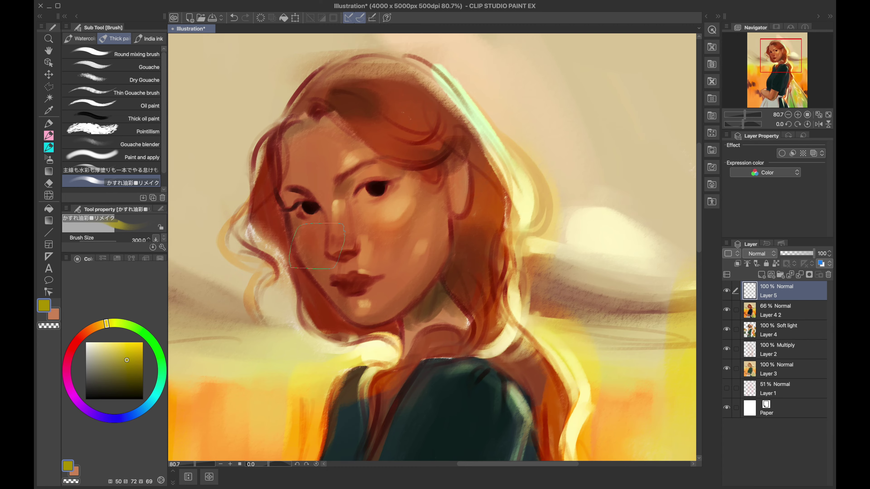
{"action": "scroll", "coordinate": [317, 246], "scroll_direction": "up", "scroll_amount": 5}
{"action": "left_click", "coordinate": [379, 256], "text": "alt"}
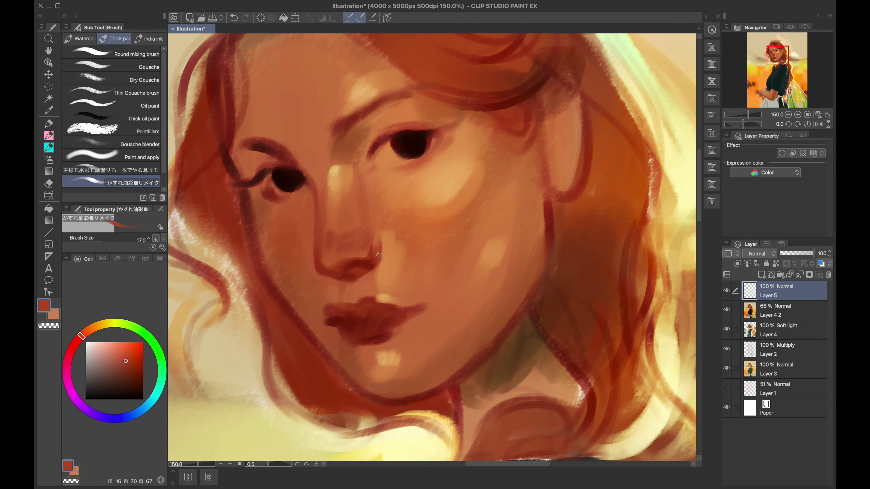
{"action": "left_click", "coordinate": [370, 253], "text": "alt"}
{"action": "left_click", "coordinate": [341, 246], "text": "alt"}
{"action": "key", "text": "bracketright"}
{"action": "key", "text": "bracketright"}
{"action": "key", "text": "bracketleft"}
{"action": "key", "text": "bracketleft"}
{"action": "key", "text": "bracketleft"}
{"action": "left_click", "coordinate": [389, 269], "text": "alt"}
{"action": "left_click", "coordinate": [354, 275], "text": "alt"}
Step: Refine the nose tip and the shadow beneath it using a smaller brush and sampled skin tones
{"action": "key", "text": "bracketleft"}
{"action": "key", "text": "bracketleft"}
{"action": "key", "text": "bracketleft"}
{"action": "left_click", "coordinate": [329, 277], "text": "alt"}
{"action": "left_click", "coordinate": [364, 265], "text": "alt"}
{"action": "left_click", "coordinate": [325, 270], "text": "alt"}
{"action": "key", "text": "bracketright"}
Step: Paint over the dark outline along the nose's left side and soften the highlight on its bridge
{"action": "left_click_drag", "start_coordinate": [312, 175], "coordinate": [313, 236]}
{"action": "left_click", "coordinate": [334, 171], "text": "alt"}
{"action": "left_click", "coordinate": [302, 179], "text": "alt"}
{"action": "left_click_drag", "start_coordinate": [300, 165], "coordinate": [336, 204]}
{"action": "left_click", "coordinate": [334, 172], "text": "alt"}
{"action": "key", "text": "bracketright"}
{"action": "key", "text": "bracketright"}
{"action": "key", "text": "bracketright"}
{"action": "key", "text": "bracketright"}
Step: Blend the side plane of the nose into the adjoining cheek with sampled mid-tone skin colours
{"action": "left_click", "coordinate": [325, 252], "text": "alt"}
{"action": "left_click", "coordinate": [327, 240], "text": "alt"}
{"action": "left_click", "coordinate": [319, 222], "text": "alt"}
{"action": "left_click", "coordinate": [311, 206], "text": "alt"}
{"action": "key", "text": "bracketleft"}
{"action": "key", "text": "bracketleft"}
Step: Touch up the skin around the inner corners of both eyes with sampled tones
{"action": "left_click", "coordinate": [300, 181], "text": "alt"}
{"action": "left_click", "coordinate": [291, 178], "text": "alt"}
{"action": "left_click", "coordinate": [286, 176], "text": "alt"}
{"action": "left_click", "coordinate": [285, 176], "text": "alt"}
{"action": "scroll", "coordinate": [287, 176], "scroll_direction": "up", "scroll_amount": 1}
{"action": "left_click", "coordinate": [357, 192], "text": "alt"}
{"action": "left_click", "coordinate": [367, 178], "text": "alt"}
Step: Smooth the skin beside the nose and mouth and between the eyes with sampled orange-brown tones at about brush size 25
{"action": "scroll", "coordinate": [355, 276], "scroll_direction": "down", "scroll_amount": 2}
{"action": "key", "text": "bracketright"}
{"action": "key", "text": "bracketright"}
{"action": "left_click", "coordinate": [395, 250], "text": "alt"}
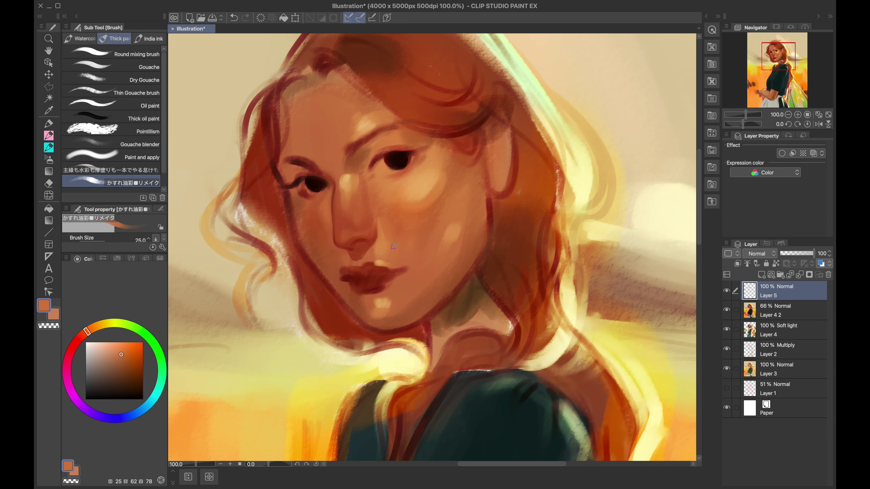
{"action": "left_click", "coordinate": [366, 233], "text": "alt"}
{"action": "key", "text": "bracketright"}
{"action": "key", "text": "bracketright"}
{"action": "left_click", "coordinate": [406, 255], "text": "alt"}
{"action": "key", "text": "bracketleft"}
{"action": "key", "text": "bracketleft"}
{"action": "left_click", "coordinate": [358, 179], "text": "alt"}
{"action": "left_click", "coordinate": [358, 166], "text": "alt"}
{"action": "key", "text": "bracketright"}
{"action": "key", "text": "bracketright"}
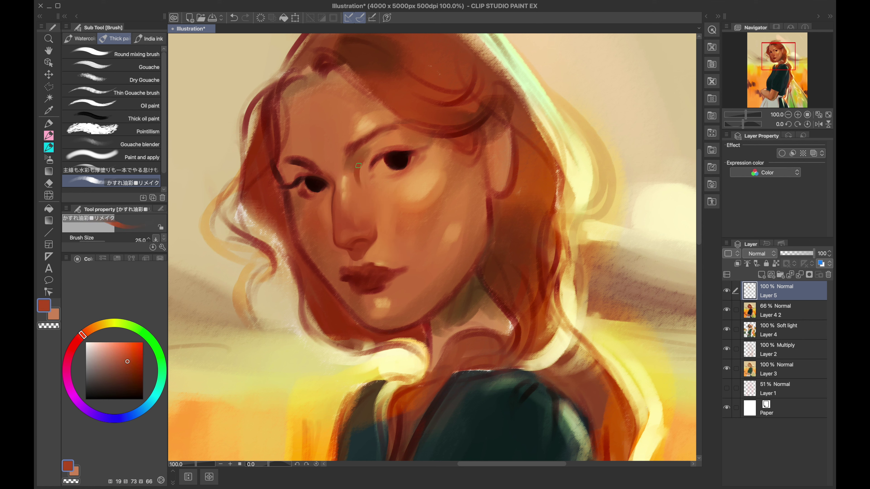
Step: Paint the pale eye white and a lighter iris with a dark pupil on the right-hand eye, reducing the brush to 10
{"action": "left_click", "coordinate": [398, 161], "text": "alt"}
{"action": "key", "text": "bracketleft"}
{"action": "key", "text": "bracketleft"}
{"action": "key", "text": "bracketleft"}
{"action": "key", "text": "bracketleft"}
{"action": "key", "text": "bracketleft"}
{"action": "key", "text": "bracketleft"}
{"action": "key", "text": "bracketleft"}
{"action": "key", "text": "bracketleft"}
{"action": "key", "text": "bracketleft"}
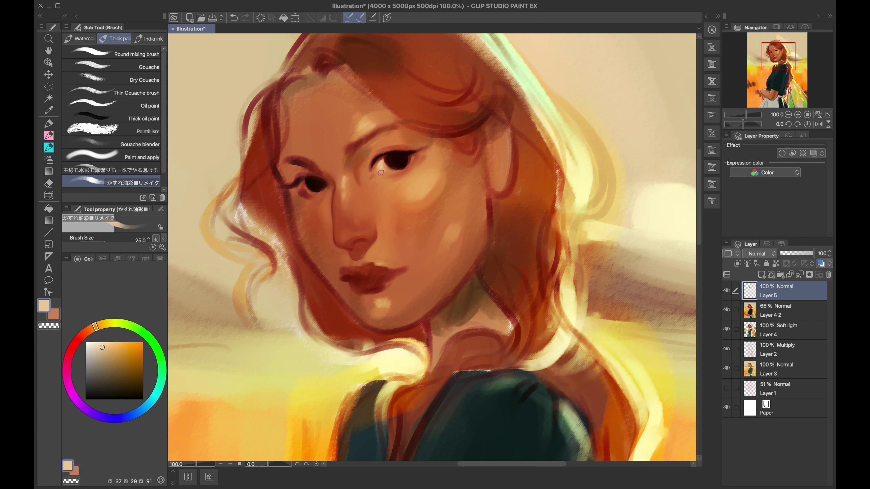
{"action": "left_click", "coordinate": [402, 166], "text": "alt"}
{"action": "left_click", "coordinate": [387, 161], "text": "alt"}
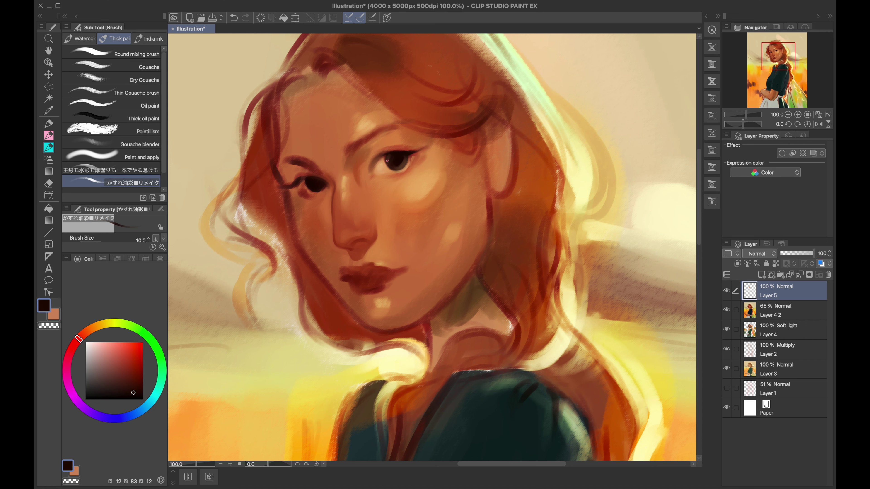
Step: Sharpen the right-hand eye's iris edge and dark upper lash line with a dark brown brush at size 6
{"action": "scroll", "coordinate": [405, 175], "scroll_direction": "up", "scroll_amount": 3}
{"action": "key", "text": "bracketleft"}
{"action": "key", "text": "bracketleft"}
{"action": "key", "text": "bracketleft"}
{"action": "left_click", "coordinate": [381, 206], "text": "alt"}
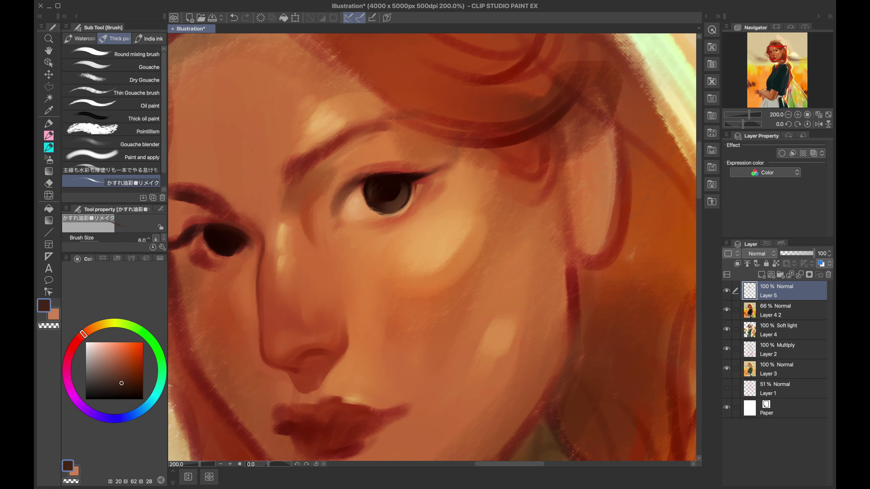
{"action": "left_click", "coordinate": [366, 182], "text": "alt"}
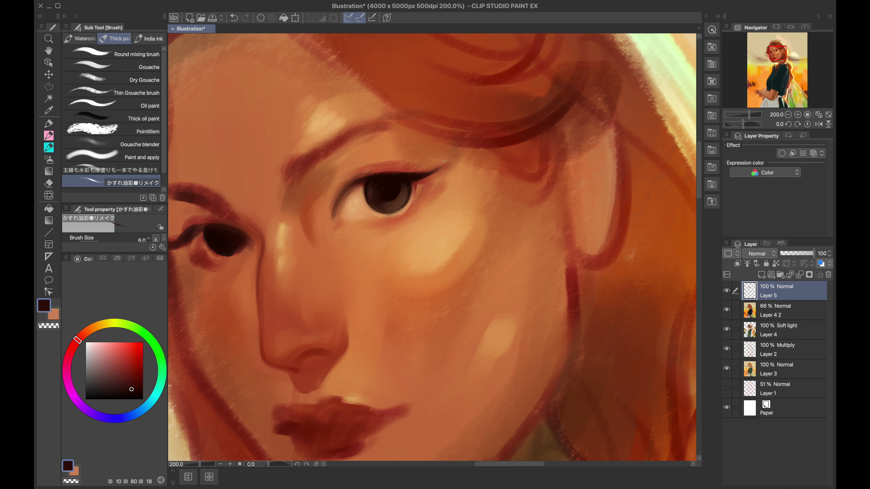
Step: Paint the right-hand eye's lower lid and outer corner in reddish skin tones and shade its inner lid edge
{"action": "key", "text": "bracketright"}
{"action": "left_click", "coordinate": [374, 179], "text": "alt"}
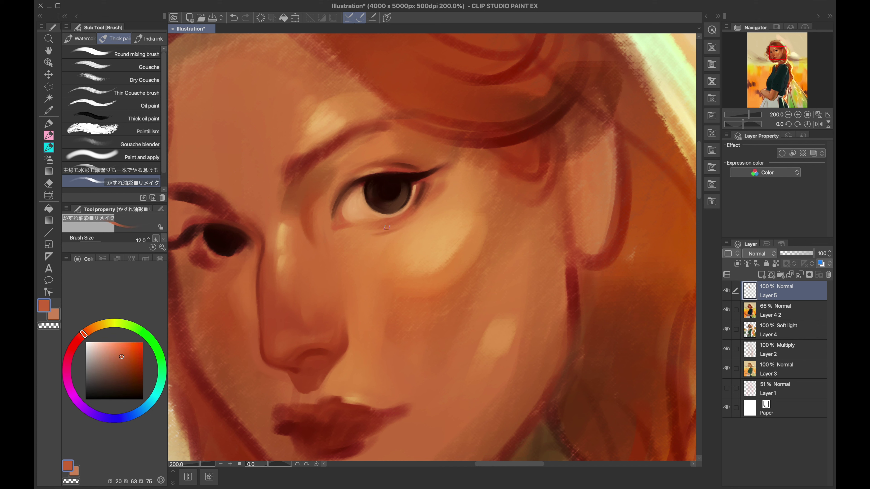
{"action": "left_click", "coordinate": [413, 170], "text": "alt"}
{"action": "left_click_drag", "start_coordinate": [344, 175], "coordinate": [331, 203]}
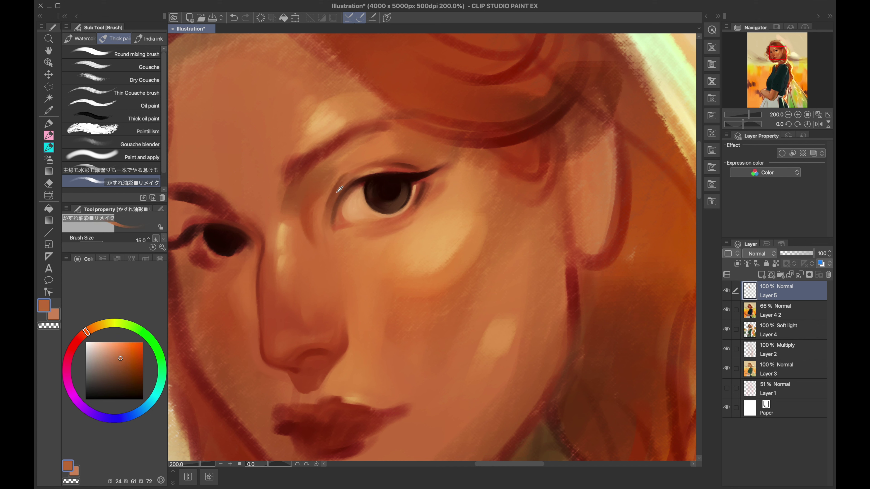
Step: Blend warm brown shading across the right-hand eye's upper lid and inner socket with the brush at about size 20
{"action": "left_click", "coordinate": [323, 185], "text": "alt"}
{"action": "left_click_drag", "start_coordinate": [339, 151], "coordinate": [312, 209]}
{"action": "left_click", "coordinate": [328, 196], "text": "alt"}
{"action": "left_click_drag", "start_coordinate": [343, 148], "coordinate": [327, 176]}
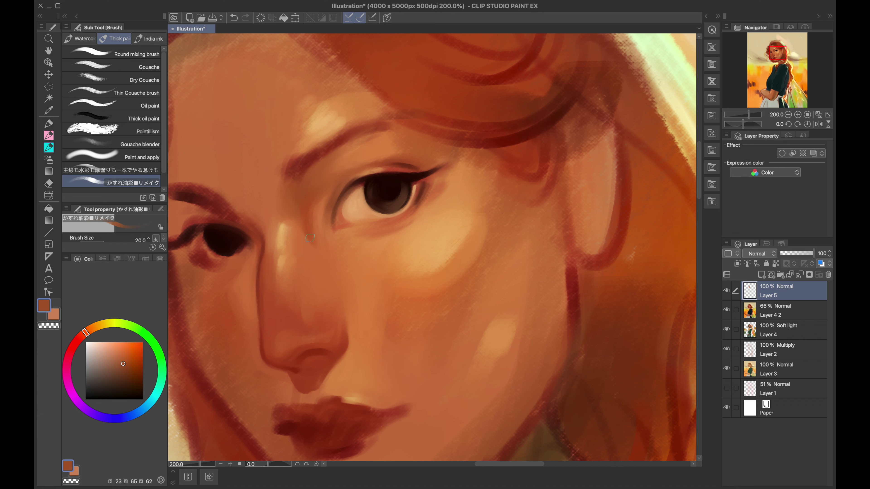
Step: Smooth the skin below the right-hand eye with light orange tones at brush size 20
{"action": "scroll", "coordinate": [270, 210], "scroll_direction": "down", "scroll_amount": 5}
{"action": "scroll", "coordinate": [329, 274], "scroll_direction": "up", "scroll_amount": 4}
{"action": "left_click", "coordinate": [328, 274], "text": "alt"}
{"action": "left_click", "coordinate": [369, 242], "text": "alt"}
{"action": "left_click", "coordinate": [376, 261], "text": "alt"}
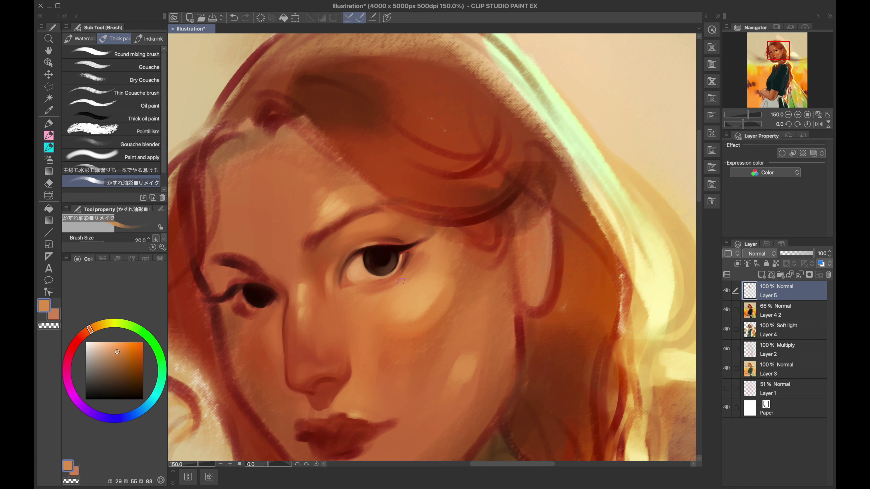
Step: Blend the nose bridge and the right-hand cheek with sampled orange-brown skin tones at brush sizes 40 to 50
{"action": "scroll", "coordinate": [390, 312], "scroll_direction": "down", "scroll_amount": 5}
{"action": "scroll", "coordinate": [336, 223], "scroll_direction": "up", "scroll_amount": 5}
{"action": "left_click", "coordinate": [336, 223], "text": "alt"}
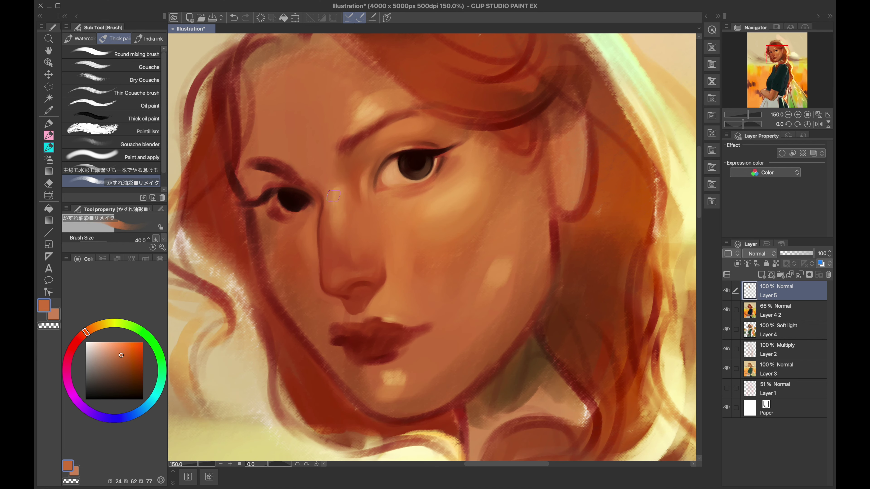
{"action": "left_click", "coordinate": [502, 236], "text": "alt"}
{"action": "left_click", "coordinate": [422, 263], "text": "alt"}
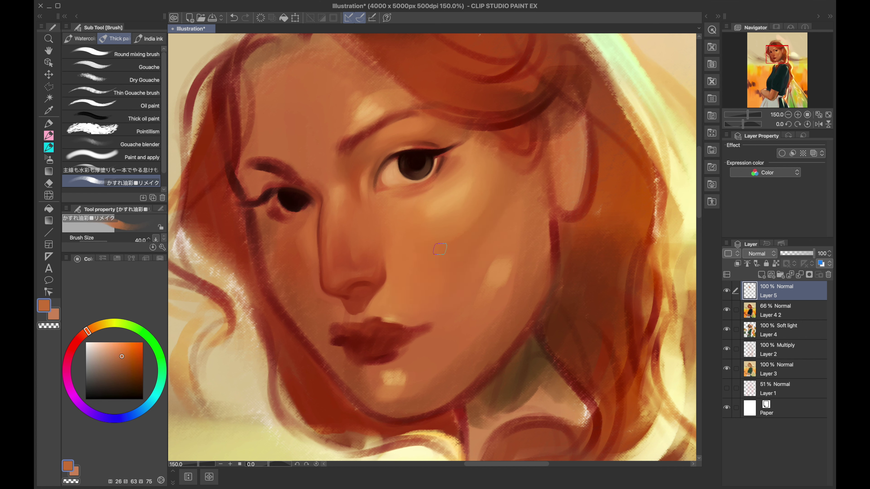
{"action": "left_click", "coordinate": [410, 240], "text": "alt"}
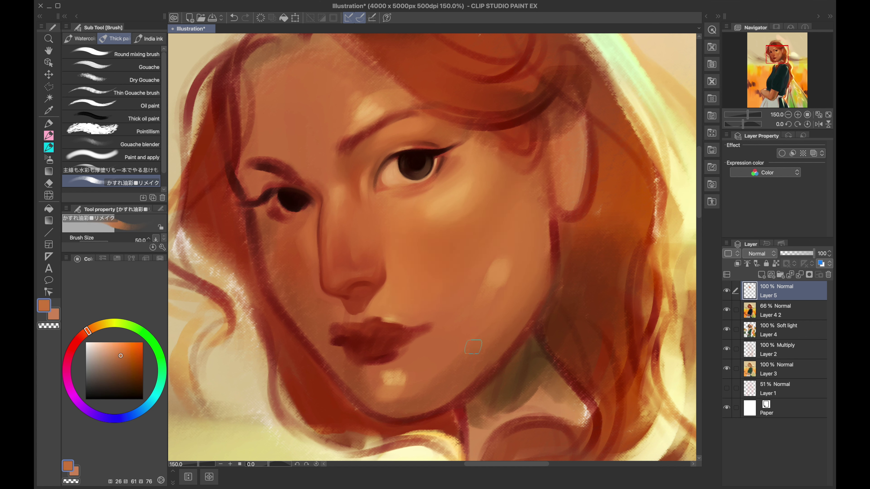
Step: Soften the pale highlight on the right-hand cheek and blend the skin up toward the eye's outer corner
{"action": "left_click_drag", "start_coordinate": [480, 271], "coordinate": [500, 302]}
{"action": "left_click", "coordinate": [454, 282], "text": "alt"}
{"action": "left_click_drag", "start_coordinate": [463, 220], "coordinate": [415, 195]}
{"action": "left_click", "coordinate": [482, 225], "text": "alt"}
{"action": "left_click", "coordinate": [460, 154], "text": "alt"}
Step: Refine the inner corner and lid crease of the right-hand eye with a brush at size 10
{"action": "key", "text": "["}
{"action": "key", "text": "["}
{"action": "key", "text": "["}
{"action": "key", "text": "["}
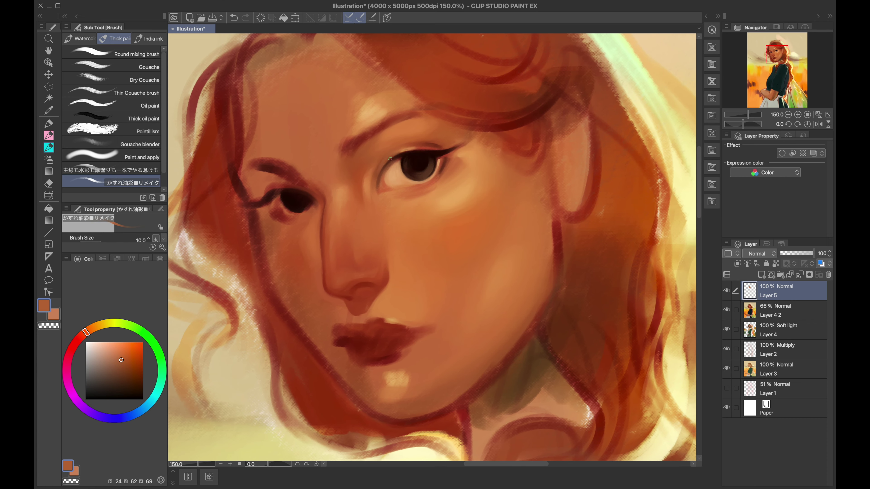
{"action": "left_click", "coordinate": [379, 164], "text": "alt"}
{"action": "left_click", "coordinate": [384, 153], "text": "alt"}
Step: Repaint the right-hand eyebrow with dark reddish-brown strokes at brush size 12
{"action": "left_click", "coordinate": [400, 118], "text": "alt"}
{"action": "left_click", "coordinate": [411, 110], "text": "alt"}
{"action": "key", "text": "["}
{"action": "key", "text": "]"}
{"action": "key", "text": "]"}
{"action": "left_click_drag", "start_coordinate": [341, 153], "coordinate": [387, 126]}
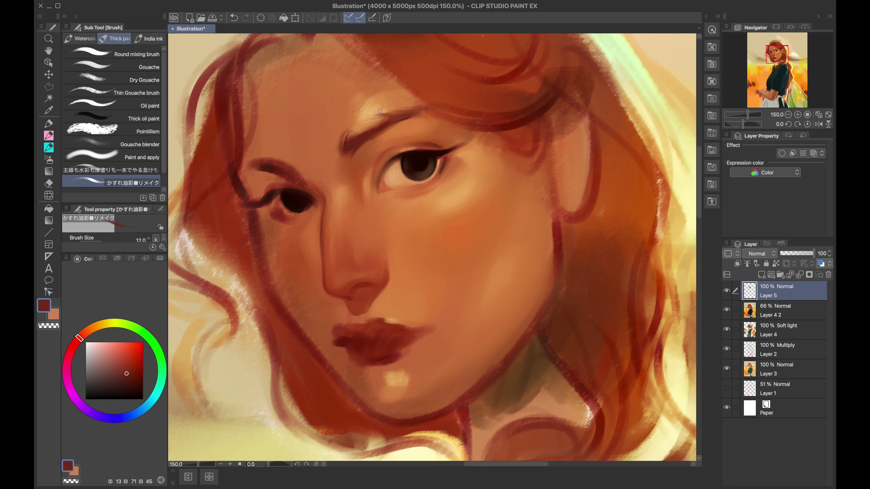
{"action": "left_click", "coordinate": [374, 128], "text": "alt"}
{"action": "left_click", "coordinate": [387, 124], "text": "alt"}
Step: Clean up and soften the right-hand eyebrow's upper edge using sampled brow and skin tones
{"action": "key", "text": "["}
{"action": "left_click", "coordinate": [387, 113], "text": "alt"}
{"action": "left_click", "coordinate": [394, 109], "text": "alt"}
{"action": "left_click", "coordinate": [398, 107], "text": "alt"}
Step: Blend the forehead highlight above the right-hand eyebrow into the surrounding skin with a larger brush
{"action": "key", "text": "]"}
{"action": "key", "text": "]"}
{"action": "key", "text": "]"}
{"action": "key", "text": "]"}
{"action": "key", "text": "]"}
{"action": "key", "text": "]"}
{"action": "key", "text": "]"}
{"action": "key", "text": "]"}
{"action": "mouse_move", "coordinate": [343, 117]}
{"action": "left_mouse_down"}
{"action": "mouse_move", "coordinate": [413, 101]}
{"action": "mouse_move", "coordinate": [319, 110]}
{"action": "left_mouse_up"}
Step: Paint over the red jaw outline from the ear to the chin with skin tones and brown shadow
{"action": "key", "text": "["}
{"action": "key", "text": "["}
{"action": "key", "text": "["}
{"action": "key", "text": "["}
{"action": "key", "text": "["}
{"action": "key", "text": "["}
{"action": "left_click", "coordinate": [555, 219], "text": "alt"}
{"action": "left_click_drag", "start_coordinate": [556, 199], "coordinate": [554, 271]}
{"action": "mouse_move", "coordinate": [558, 226]}
{"action": "left_mouse_down"}
{"action": "mouse_move", "coordinate": [552, 294]}
{"action": "mouse_move", "coordinate": [473, 387]}
{"action": "left_mouse_up"}
{"action": "left_click", "coordinate": [552, 294], "text": "alt"}
{"action": "key", "text": "]"}
{"action": "key", "text": "]"}
{"action": "left_click", "coordinate": [502, 362], "text": "alt"}
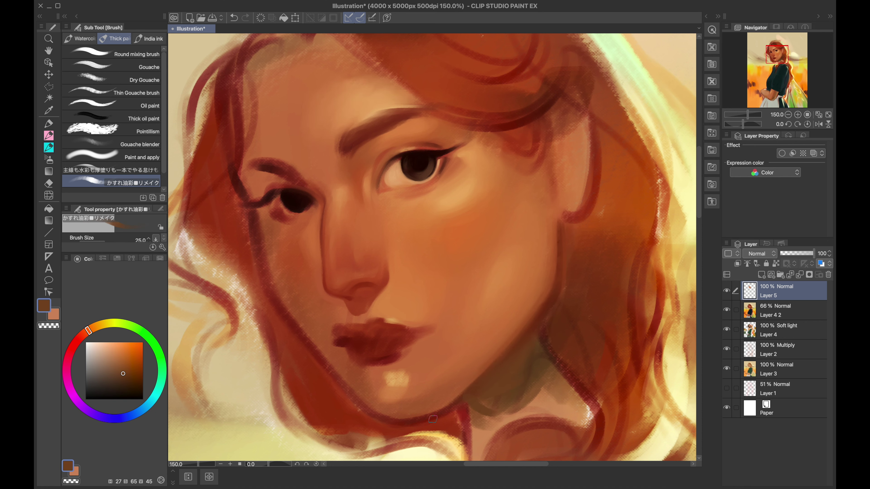
Step: Add small pale highlights to the nose tip and right-hand pupil, and define the lips in dark red at brush size 7
{"action": "scroll", "coordinate": [480, 343], "scroll_direction": "up", "scroll_amount": 3}
{"action": "scroll", "coordinate": [428, 302], "scroll_direction": "down", "scroll_amount": 5}
{"action": "key", "text": "["}
{"action": "key", "text": "["}
{"action": "key", "text": "["}
{"action": "left_click", "coordinate": [383, 270], "text": "alt"}
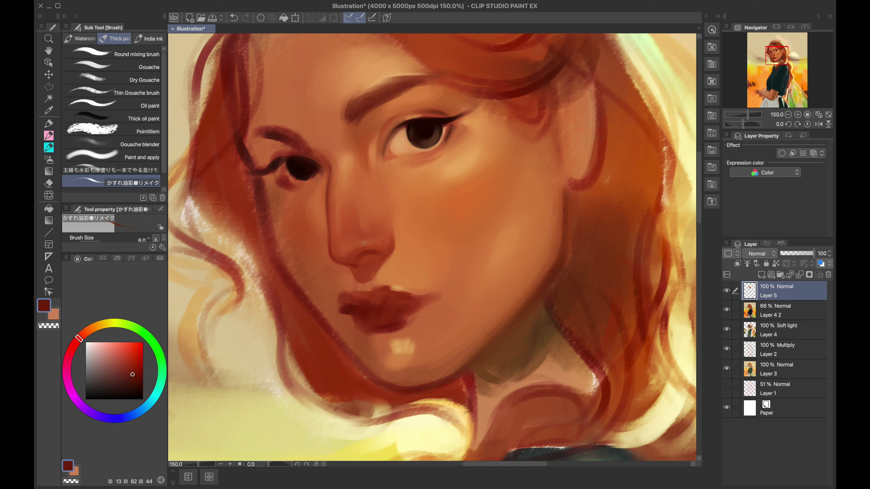
{"action": "key", "text": "["}
{"action": "left_click", "coordinate": [348, 244], "text": "alt"}
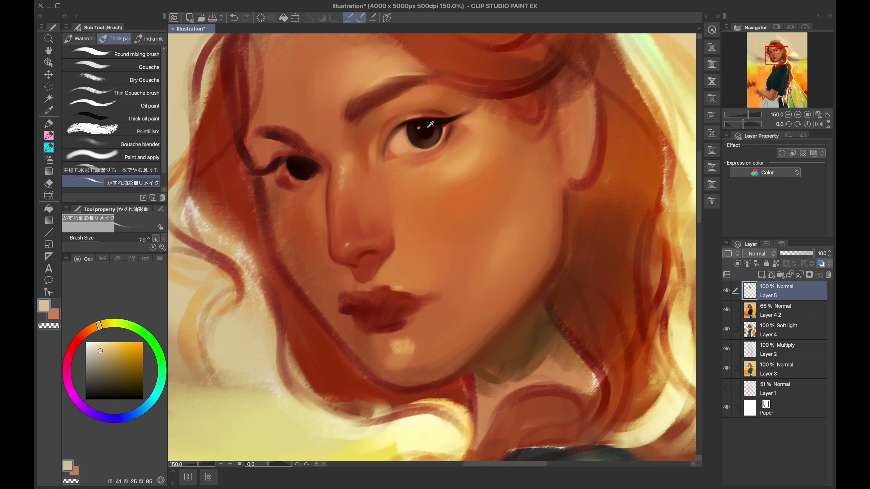
{"action": "left_click", "coordinate": [382, 305], "text": "alt"}
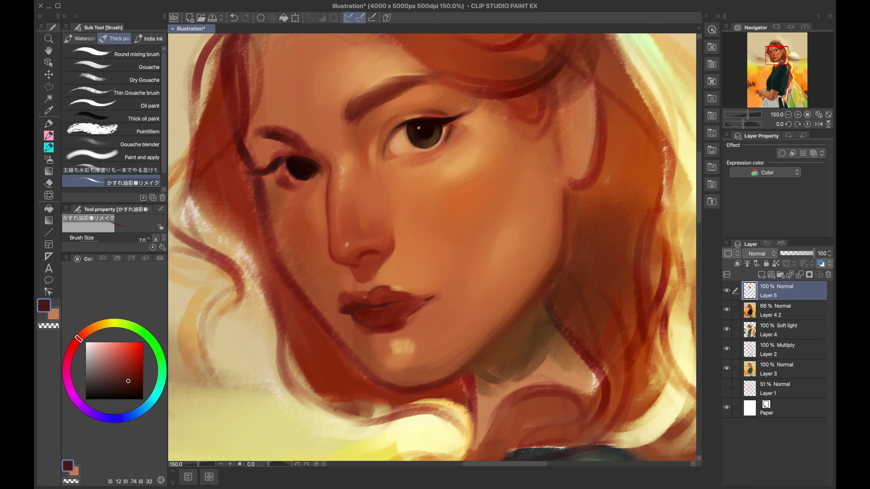
Step: Refine the upper lip's shape with sampled reddish-brown tones at brush size 12
{"action": "key", "text": "]"}
{"action": "key", "text": "]"}
{"action": "left_click", "coordinate": [380, 299], "text": "alt"}
{"action": "left_click", "coordinate": [401, 299], "text": "alt"}
{"action": "left_click", "coordinate": [420, 301], "text": "alt"}
{"action": "left_click", "coordinate": [392, 290], "text": "alt"}
{"action": "left_click", "coordinate": [390, 289], "text": "alt"}
{"action": "left_click", "coordinate": [393, 290], "text": "alt"}
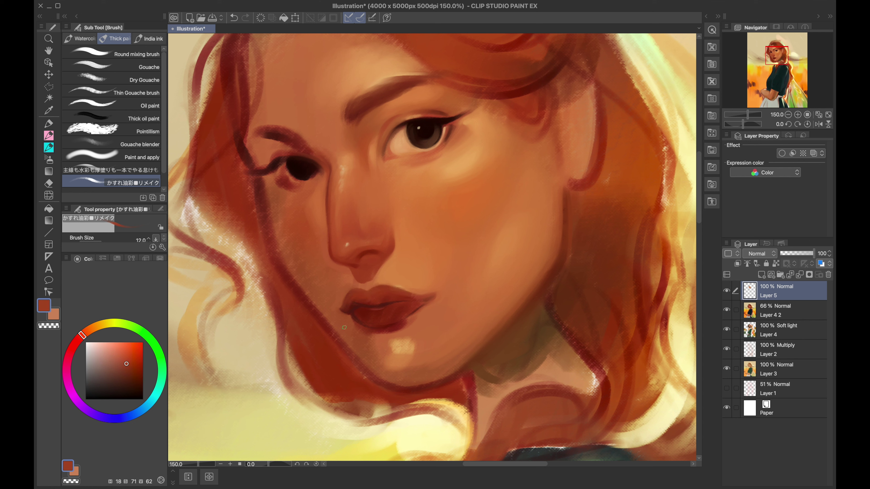
Step: Smooth the lip colour and the skin below the mouth with sampled lip and skin tones, using a larger brush
{"action": "left_click", "coordinate": [346, 322], "text": "alt"}
{"action": "left_click", "coordinate": [353, 309], "text": "alt"}
{"action": "key", "text": "]"}
{"action": "key", "text": "]"}
{"action": "key", "text": "]"}
{"action": "key", "text": "]"}
{"action": "key", "text": "]"}
{"action": "left_click_drag", "start_coordinate": [357, 308], "coordinate": [415, 303]}
{"action": "left_click", "coordinate": [394, 324], "text": "alt"}
{"action": "left_click", "coordinate": [367, 350], "text": "alt"}
{"action": "left_click", "coordinate": [405, 320], "text": "alt"}
{"action": "left_click", "coordinate": [407, 334], "text": "alt"}
{"action": "left_click", "coordinate": [367, 331], "text": "alt"}
Step: Define the left-hand corner of the mouth and the nostril shadow in dark brown at brush size 7
{"action": "key", "text": "["}
{"action": "key", "text": "["}
{"action": "key", "text": "["}
{"action": "key", "text": "["}
{"action": "key", "text": "["}
{"action": "key", "text": "["}
{"action": "key", "text": "["}
{"action": "key", "text": "["}
{"action": "left_click_drag", "start_coordinate": [339, 308], "coordinate": [383, 306]}
{"action": "left_click", "coordinate": [416, 302], "text": "alt"}
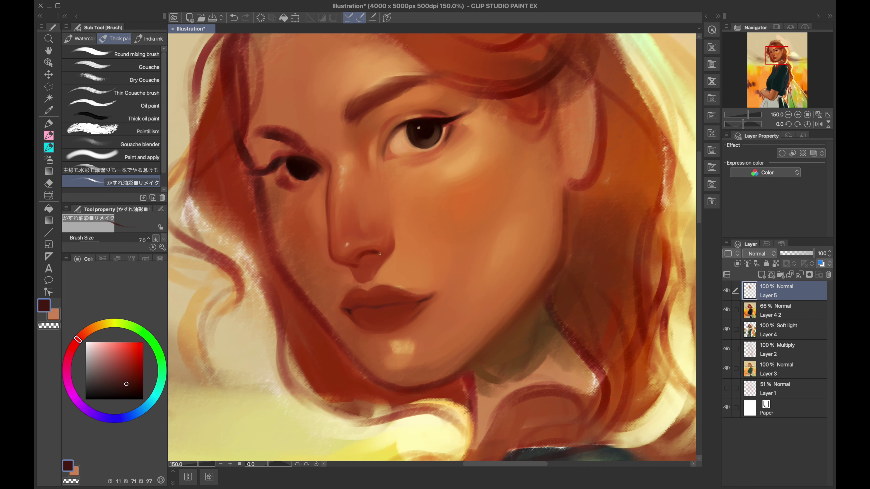
Step: Blend the skin between the nose and upper lip, and touch up the mouth line with sampled dark red
{"action": "left_click", "coordinate": [362, 267], "text": "alt"}
{"action": "key", "text": "]"}
{"action": "key", "text": "]"}
{"action": "key", "text": "]"}
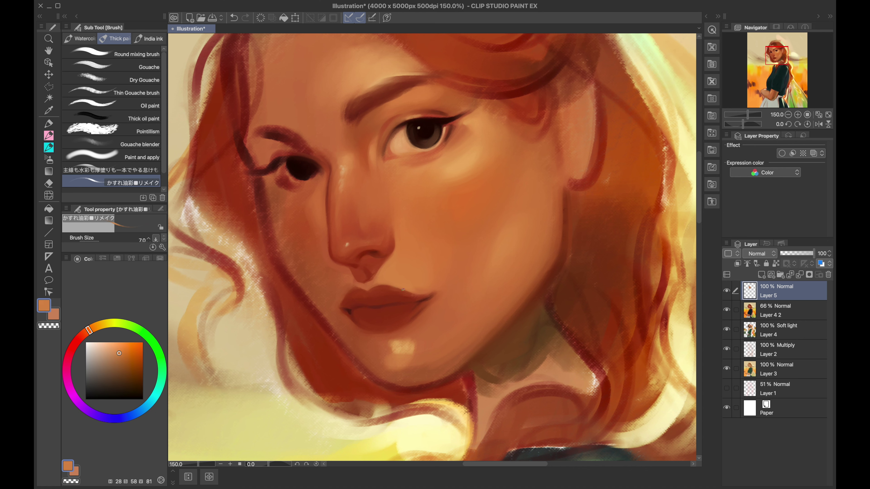
{"action": "left_click_drag", "start_coordinate": [393, 291], "coordinate": [398, 275]}
{"action": "left_click", "coordinate": [398, 275], "text": "alt"}
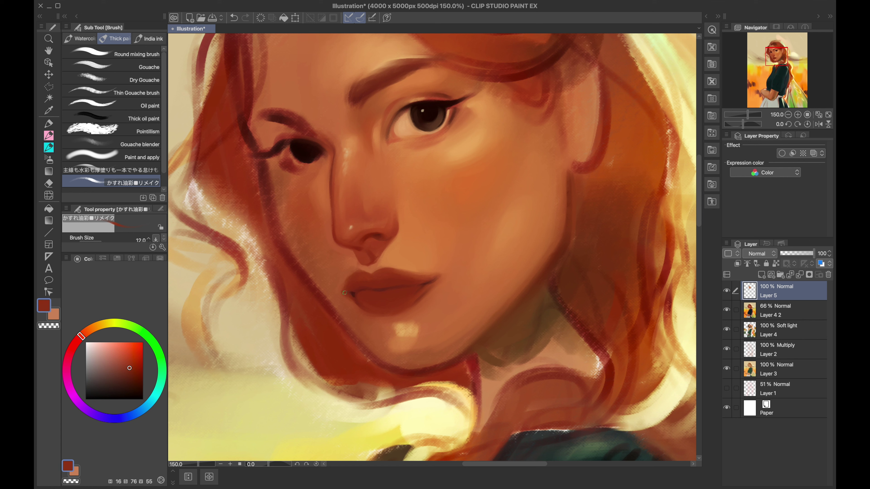
{"action": "left_click", "coordinate": [350, 272], "text": "alt"}
Step: Extend the inner end of the right-hand eyebrow with dark brown strokes, using a smaller brush
{"action": "left_click", "coordinate": [320, 157], "text": "alt"}
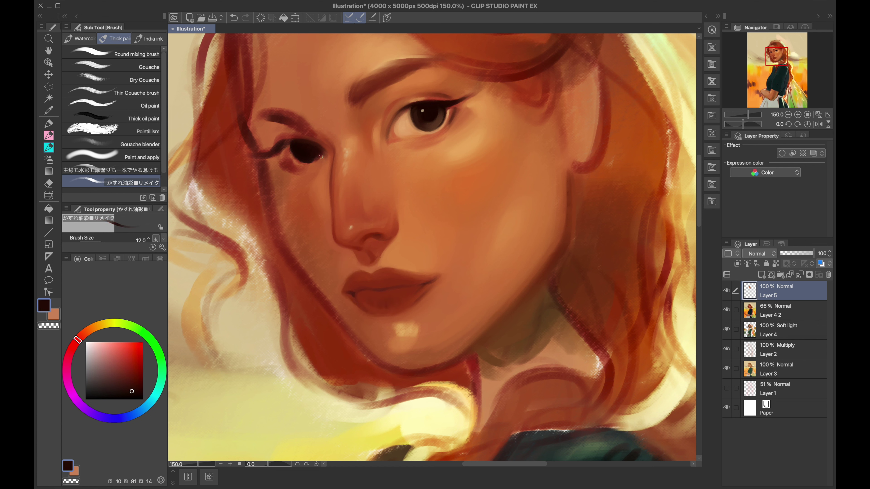
{"action": "left_click", "coordinate": [345, 90], "text": "alt"}
{"action": "key", "text": "["}
{"action": "key", "text": "["}
{"action": "key", "text": "["}
{"action": "left_click_drag", "start_coordinate": [345, 91], "coordinate": [348, 105]}
{"action": "left_click", "coordinate": [333, 162], "text": "alt"}
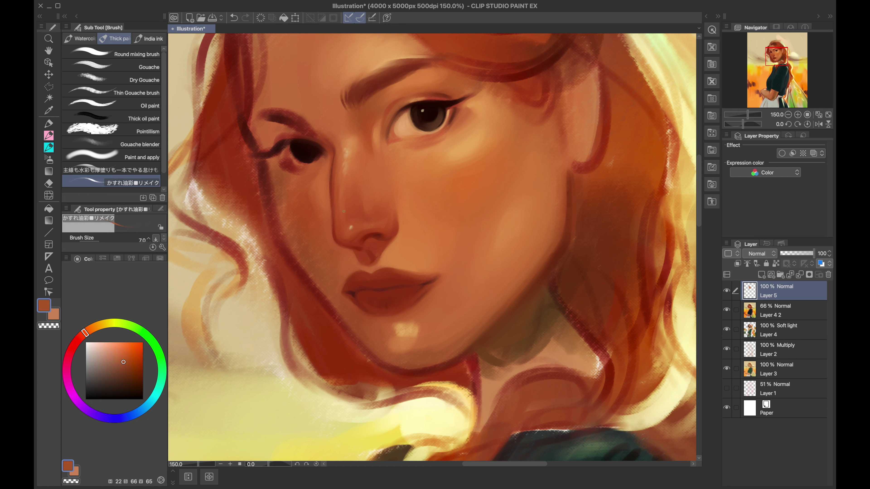
Step: Repaint the left-hand eye with a defined dark iris, eye white and softened lower lid using sampled tones
{"action": "left_click", "coordinate": [320, 157], "text": "alt"}
{"action": "key", "text": "]"}
{"action": "mouse_move", "coordinate": [308, 157]}
{"action": "left_mouse_down"}
{"action": "mouse_move", "coordinate": [297, 151]}
{"action": "mouse_move", "coordinate": [302, 161]}
{"action": "left_mouse_up"}
{"action": "left_click", "coordinate": [295, 164], "text": "alt"}
{"action": "key", "text": "["}
{"action": "left_click", "coordinate": [315, 156], "text": "alt"}
{"action": "left_click", "coordinate": [418, 119], "text": "alt"}
{"action": "left_click", "coordinate": [305, 154], "text": "alt"}
{"action": "left_click", "coordinate": [339, 138], "text": "alt"}
{"action": "left_click", "coordinate": [305, 167], "text": "alt"}
{"action": "key", "text": "["}
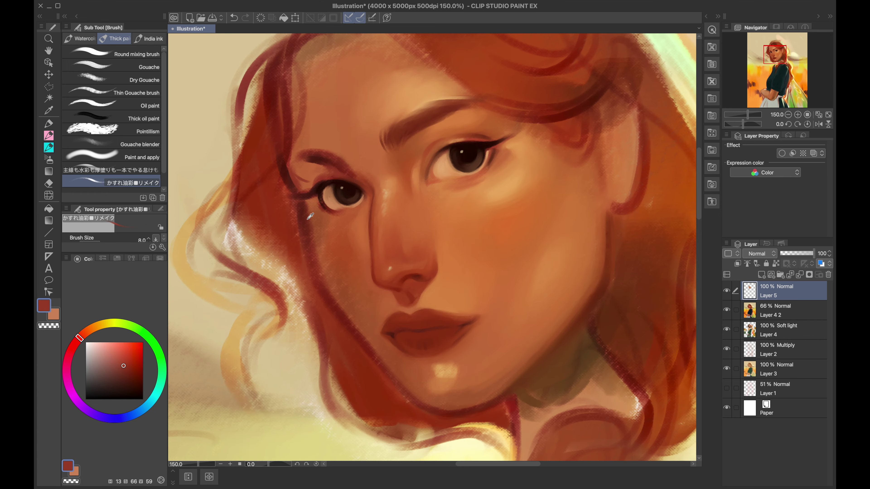
Step: Clean up the dark outline and the skin below the left-hand eye with sampled reddish tones
{"action": "left_click", "coordinate": [302, 172], "text": "alt"}
{"action": "mouse_move", "coordinate": [310, 192]}
{"action": "left_mouse_down"}
{"action": "mouse_move", "coordinate": [289, 168]}
{"action": "mouse_move", "coordinate": [321, 182]}
{"action": "mouse_move", "coordinate": [346, 219]}
{"action": "left_mouse_up"}
{"action": "key", "text": "]"}
{"action": "key", "text": "]"}
{"action": "key", "text": "]"}
{"action": "key", "text": "]"}
{"action": "key", "text": "["}
{"action": "key", "text": "["}
{"action": "key", "text": "["}
Step: Paint the left-hand eye's upper lash line and outer lash wing in dark brown
{"action": "left_click", "coordinate": [332, 184], "text": "alt"}
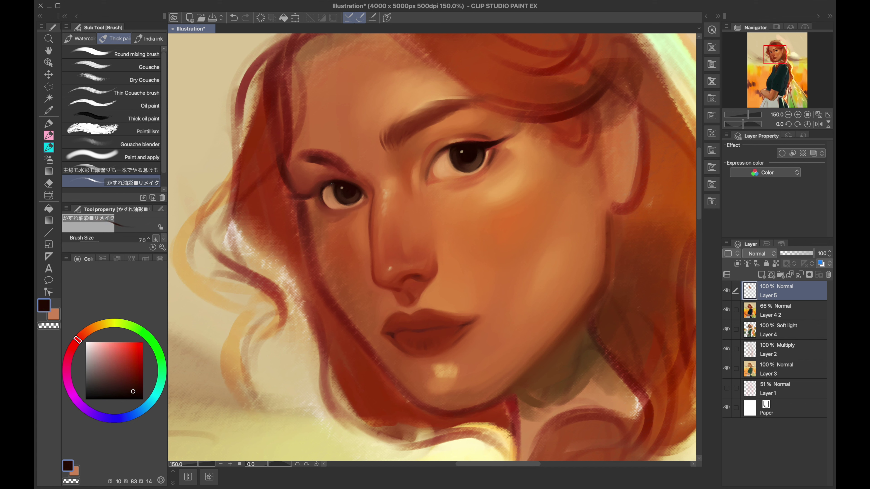
{"action": "left_click_drag", "start_coordinate": [320, 176], "coordinate": [313, 187]}
{"action": "left_click", "coordinate": [324, 209], "text": "alt"}
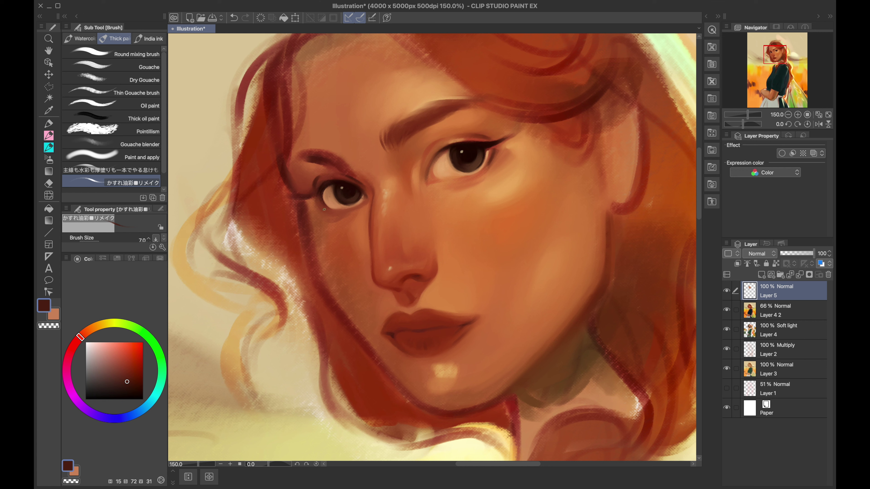
{"action": "left_click", "coordinate": [364, 181], "text": "alt"}
{"action": "left_click_drag", "start_coordinate": [320, 176], "coordinate": [310, 187]}
{"action": "left_click", "coordinate": [326, 196], "text": "alt"}
{"action": "left_click", "coordinate": [326, 191], "text": "alt"}
{"action": "left_click", "coordinate": [319, 196], "text": "alt"}
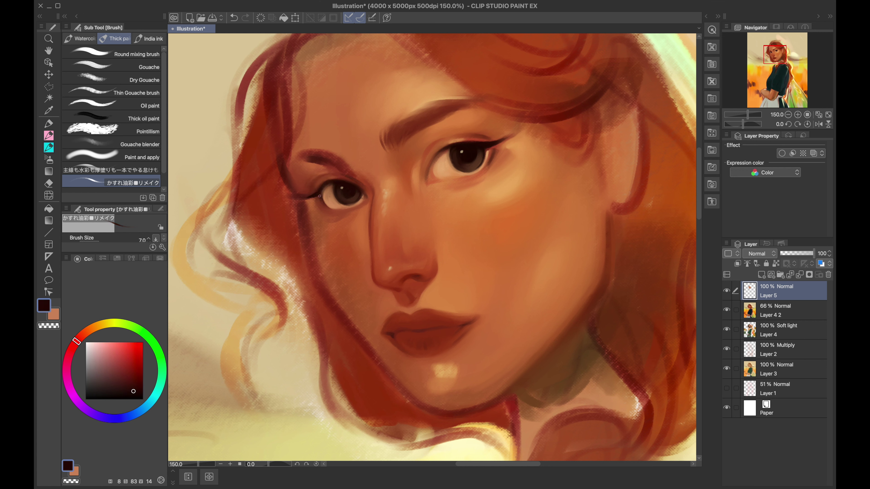
Step: Blend the skin between the eyebrows and along the nose bridge with sampled skin tones at brush size 17
{"action": "left_click", "coordinate": [363, 180], "text": "alt"}
{"action": "left_click", "coordinate": [393, 171], "text": "alt"}
{"action": "key", "text": "bracketright"}
{"action": "key", "text": "bracketright"}
{"action": "key", "text": "bracketright"}
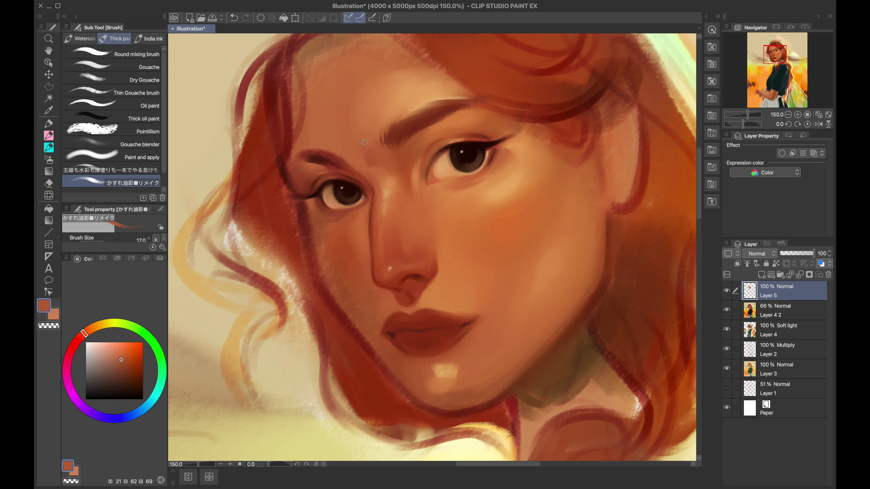
{"action": "left_click", "coordinate": [391, 184], "text": "alt"}
{"action": "left_click", "coordinate": [376, 180], "text": "alt"}
{"action": "left_click", "coordinate": [372, 182], "text": "alt"}
Step: Refine the left-hand eye's lids and redraw the face contour from temple to chin in dark red
{"action": "key", "text": "bracketleft"}
{"action": "key", "text": "bracketleft"}
{"action": "key", "text": "bracketleft"}
{"action": "left_click", "coordinate": [317, 193], "text": "alt"}
{"action": "left_click", "coordinate": [366, 195], "text": "alt"}
{"action": "left_click", "coordinate": [345, 204], "text": "alt"}
{"action": "left_click", "coordinate": [340, 228], "text": "alt"}
{"action": "left_click", "coordinate": [293, 171], "text": "alt"}
{"action": "mouse_move", "coordinate": [289, 163]}
{"action": "left_mouse_down"}
{"action": "mouse_move", "coordinate": [320, 265]}
{"action": "mouse_move", "coordinate": [423, 405]}
{"action": "left_mouse_up"}
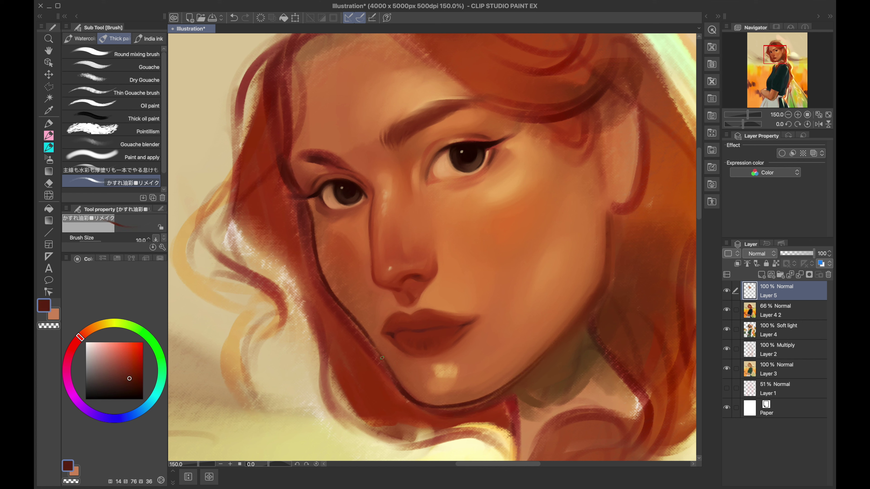
Step: Blend the left-hand cheek and mouth-corner skin up to the face contour with sampled skin tones
{"action": "left_click", "coordinate": [346, 313], "text": "alt"}
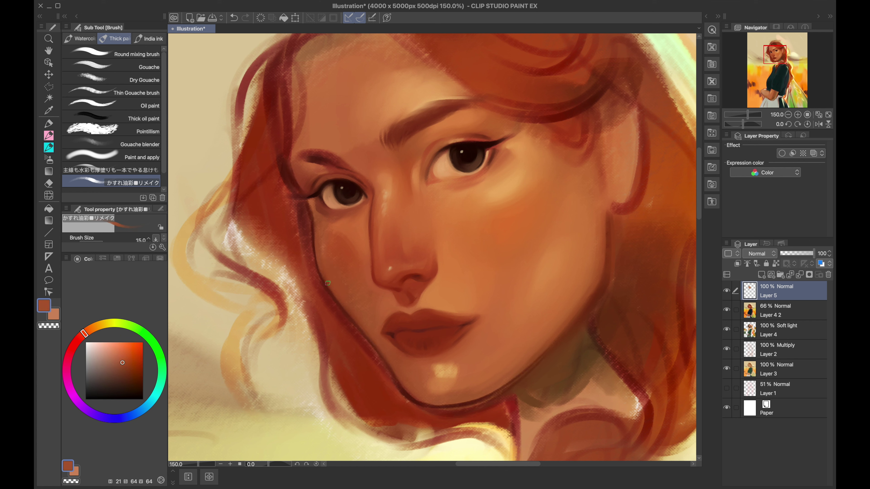
{"action": "left_click", "coordinate": [361, 253], "text": "alt"}
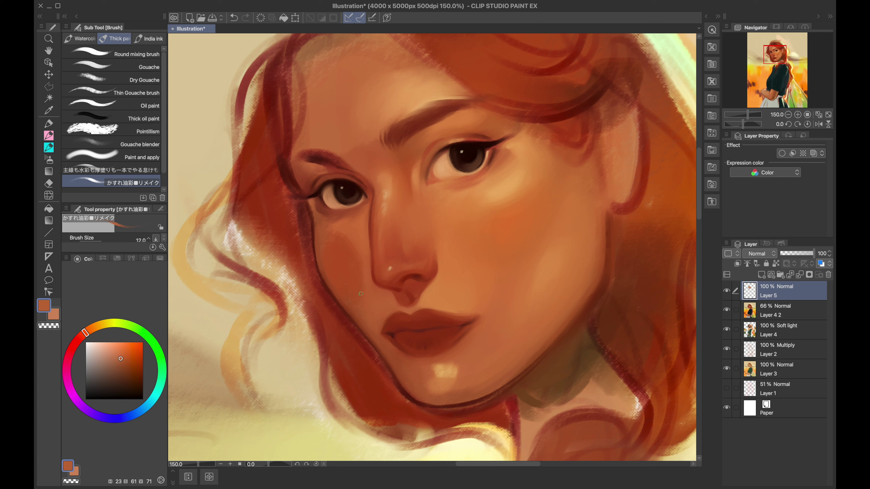
{"action": "left_click", "coordinate": [325, 229], "text": "alt"}
{"action": "left_click", "coordinate": [351, 311], "text": "alt"}
{"action": "left_click", "coordinate": [377, 333], "text": "alt"}
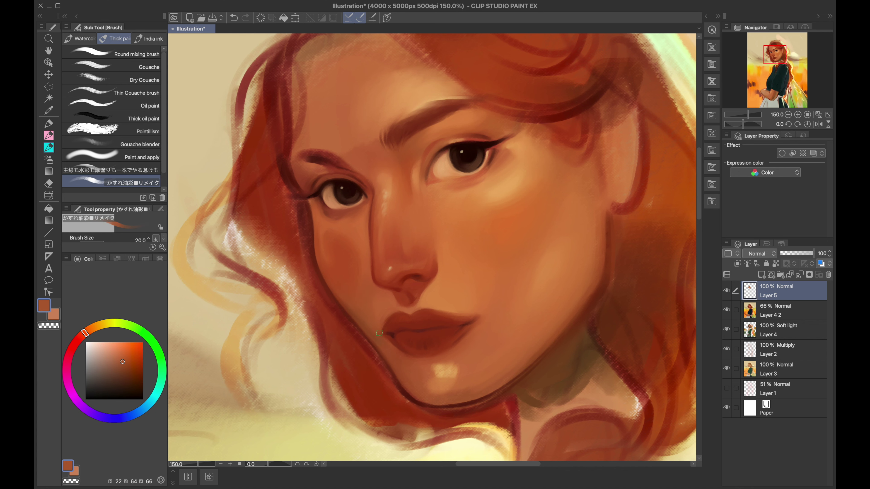
{"action": "left_click", "coordinate": [384, 342], "text": "alt"}
Step: Smooth the forehead skin with broad strokes of sampled skin tones at brush size 70
{"action": "scroll", "coordinate": [362, 425], "scroll_direction": "down", "scroll_amount": 1}
{"action": "left_click", "coordinate": [388, 175], "text": "alt"}
{"action": "left_click_drag", "start_coordinate": [408, 185], "coordinate": [344, 173]}
{"action": "left_click", "coordinate": [376, 199], "text": "alt"}
{"action": "left_click_drag", "start_coordinate": [407, 195], "coordinate": [352, 176]}
{"action": "left_click", "coordinate": [369, 193], "text": "alt"}
{"action": "left_click", "coordinate": [408, 195], "text": "alt"}
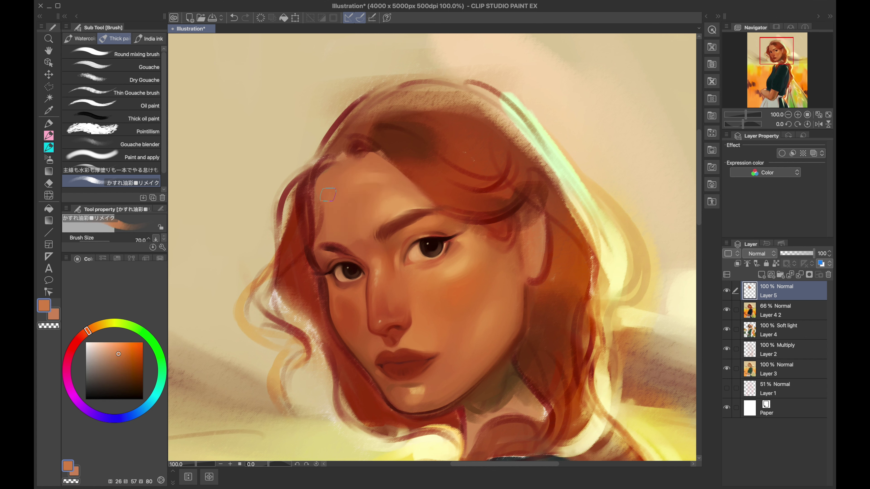
Step: Redefine the hairline along the forehead with reddish-brown strokes and touch up the adjacent skin
{"action": "left_click", "coordinate": [398, 183], "text": "alt"}
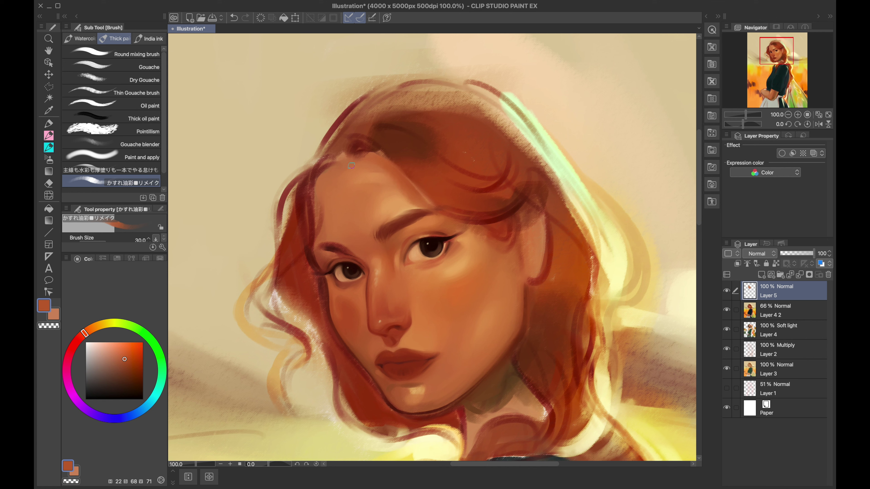
{"action": "left_click", "coordinate": [352, 166], "text": "alt"}
{"action": "left_click_drag", "start_coordinate": [370, 153], "coordinate": [421, 217]}
{"action": "left_click", "coordinate": [401, 206], "text": "alt"}
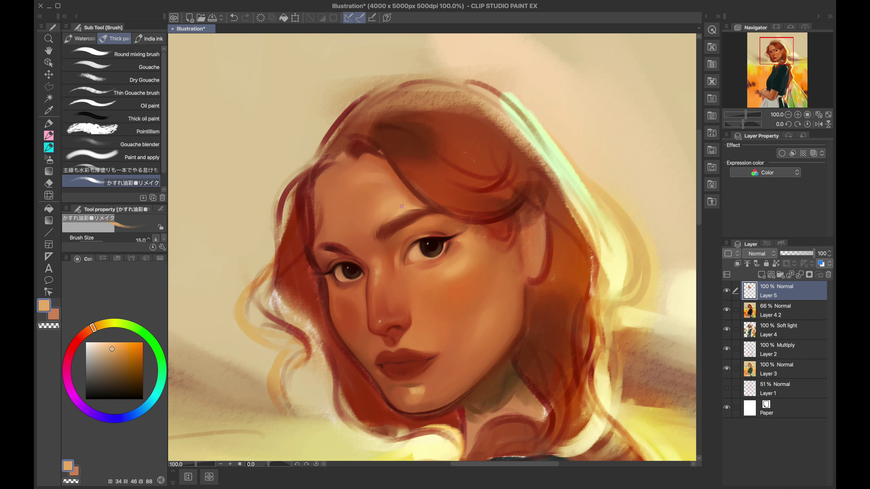
{"action": "left_click_drag", "start_coordinate": [406, 239], "coordinate": [372, 189]}
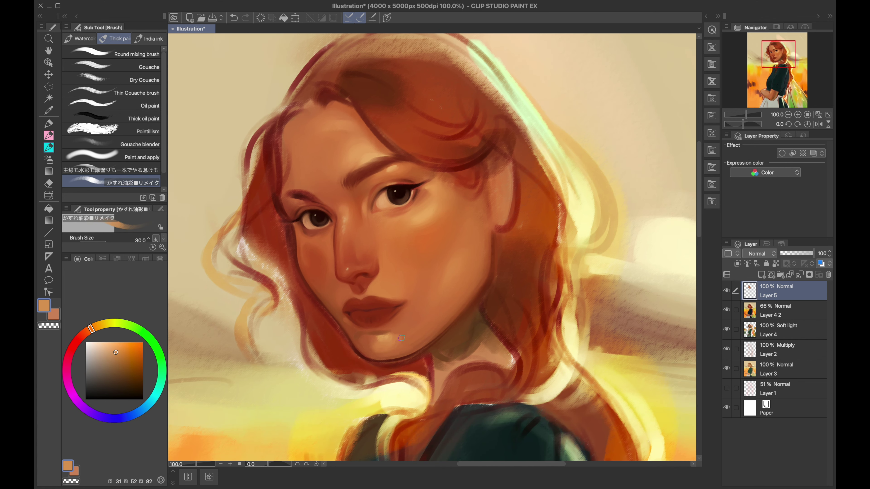
Step: Soften the chin highlight and shade the underside of the chin with sampled skin and brown tones
{"action": "left_click", "coordinate": [411, 312], "text": "alt"}
{"action": "left_click", "coordinate": [379, 353], "text": "alt"}
{"action": "left_click", "coordinate": [379, 353], "text": "alt"}
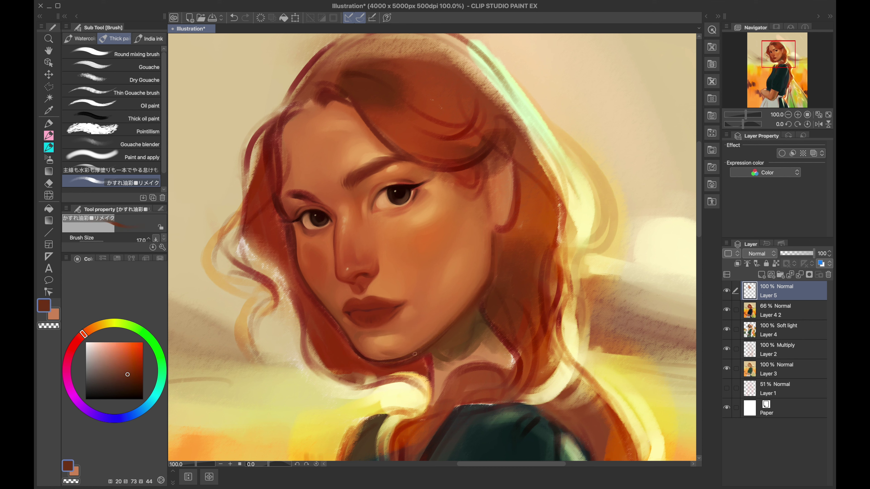
{"action": "left_click", "coordinate": [368, 341], "text": "alt"}
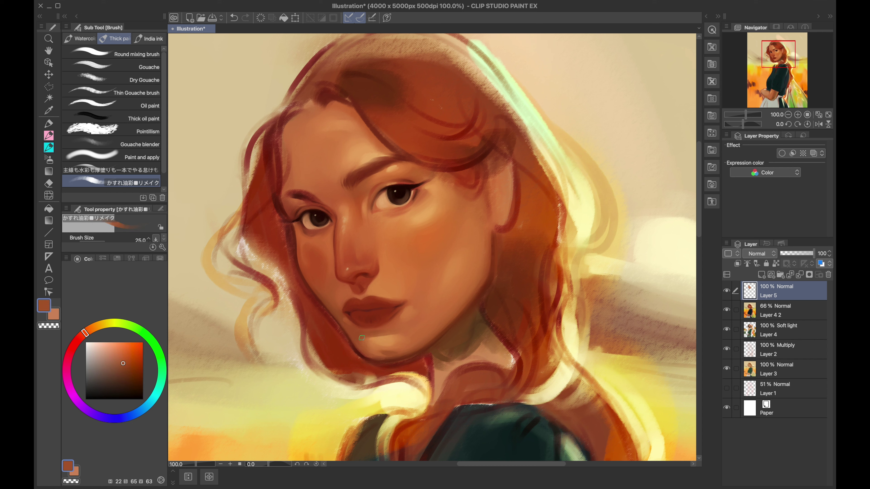
{"action": "left_click", "coordinate": [366, 349], "text": "alt"}
{"action": "left_click", "coordinate": [378, 350], "text": "alt"}
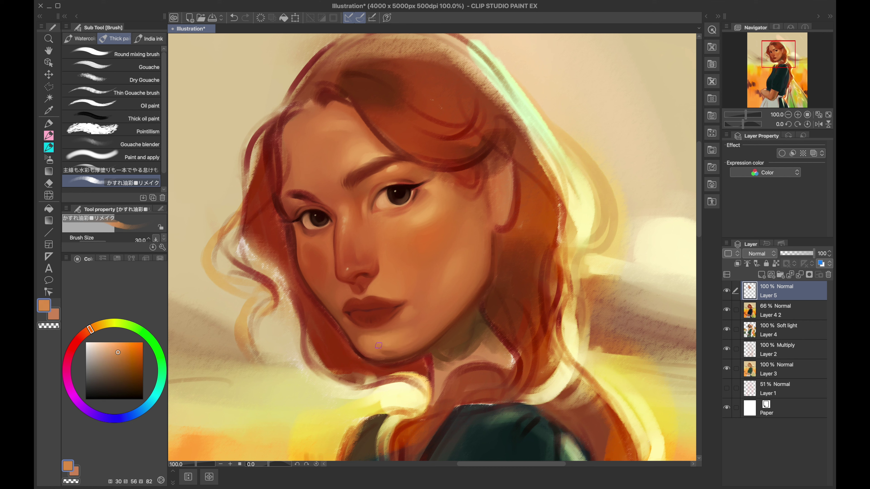
Step: Darken the left-hand hairline with deep brown and reshape the left-hand eyebrow at brush size 12
{"action": "left_click", "coordinate": [491, 273], "text": "alt"}
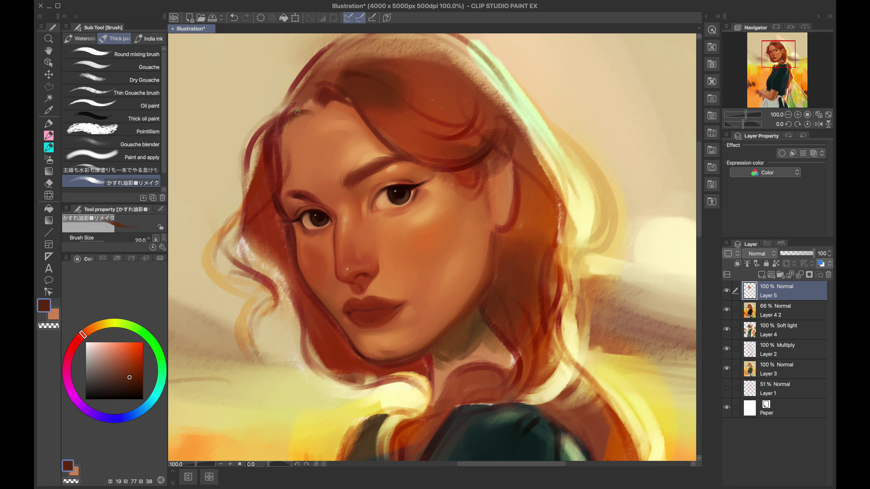
{"action": "left_click", "coordinate": [303, 189], "text": "alt"}
{"action": "key", "text": "bracketleft"}
{"action": "key", "text": "bracketleft"}
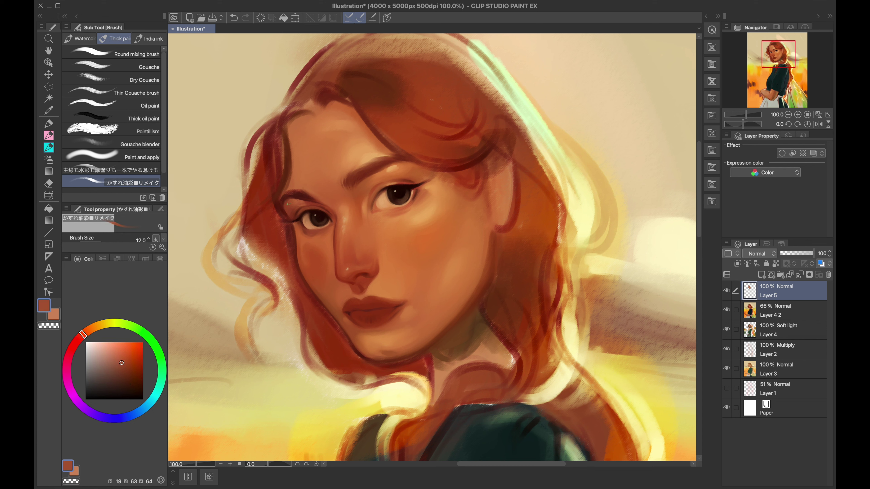
{"action": "left_click", "coordinate": [305, 198], "text": "alt"}
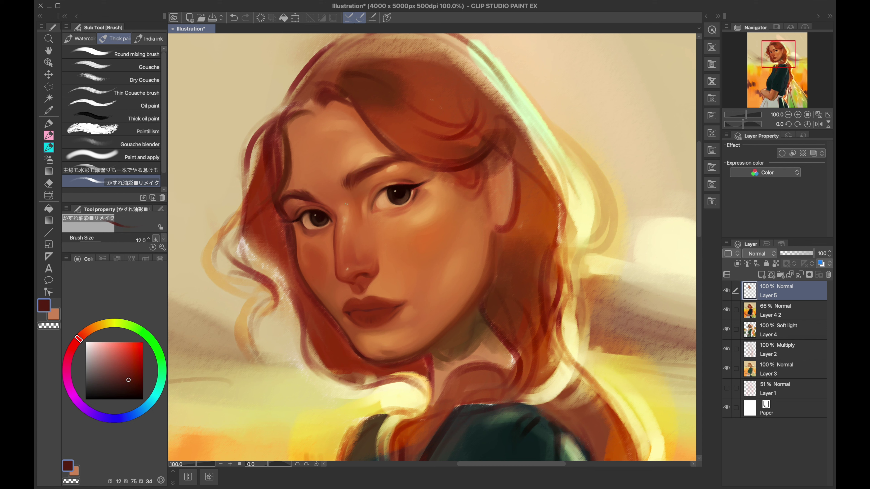
{"action": "left_click", "coordinate": [298, 198], "text": "alt"}
{"action": "left_click", "coordinate": [354, 242], "text": "alt"}
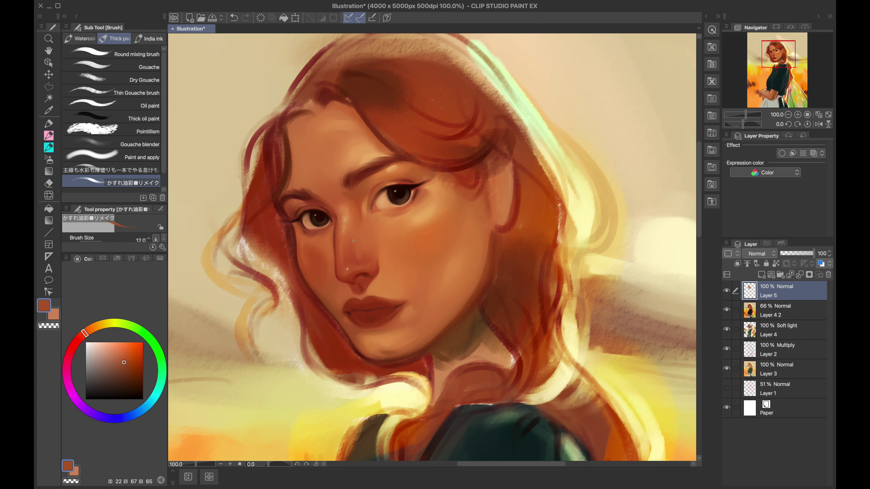
Step: Blend the chin's lower contour into the shadow with sampled tones and a slightly larger brush
{"action": "left_click", "coordinate": [391, 351], "text": "alt"}
{"action": "left_click", "coordinate": [383, 353], "text": "alt"}
{"action": "left_click", "coordinate": [377, 359], "text": "alt"}
{"action": "key", "text": "bracketright"}
{"action": "left_click_drag", "start_coordinate": [355, 346], "coordinate": [406, 363]}
{"action": "left_click", "coordinate": [431, 354], "text": "alt"}
{"action": "key", "text": "bracketright"}
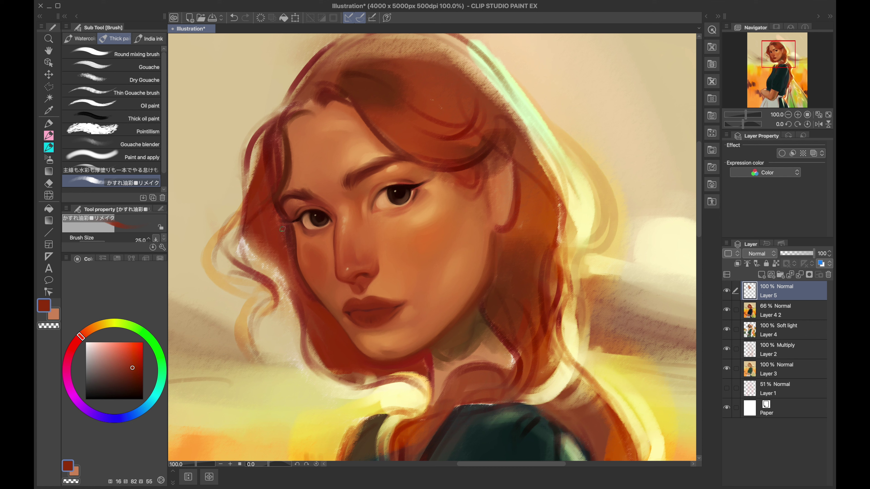
Step: Paint the hair beside the left-hand cheek with sampled reds and add darker red accents near the eye
{"action": "left_click", "coordinate": [297, 242], "text": "alt"}
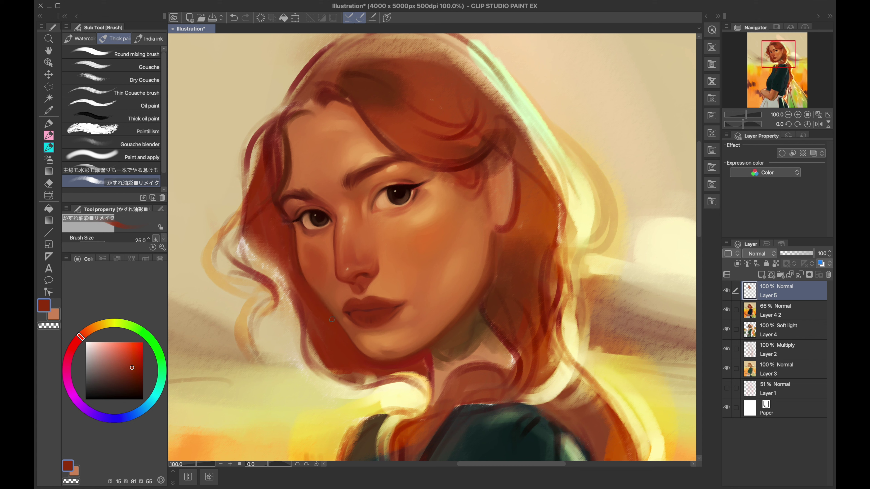
{"action": "left_click", "coordinate": [255, 233], "text": "alt"}
{"action": "mouse_move", "coordinate": [270, 224]}
{"action": "left_mouse_down"}
{"action": "mouse_move", "coordinate": [271, 248]}
{"action": "mouse_move", "coordinate": [260, 256]}
{"action": "mouse_move", "coordinate": [266, 211]}
{"action": "mouse_move", "coordinate": [283, 229]}
{"action": "left_mouse_up"}
{"action": "key", "text": "bracketleft"}
{"action": "key", "text": "bracketleft"}
{"action": "key", "text": "bracketleft"}
{"action": "scroll", "coordinate": [283, 230], "scroll_direction": "down", "scroll_amount": 4}
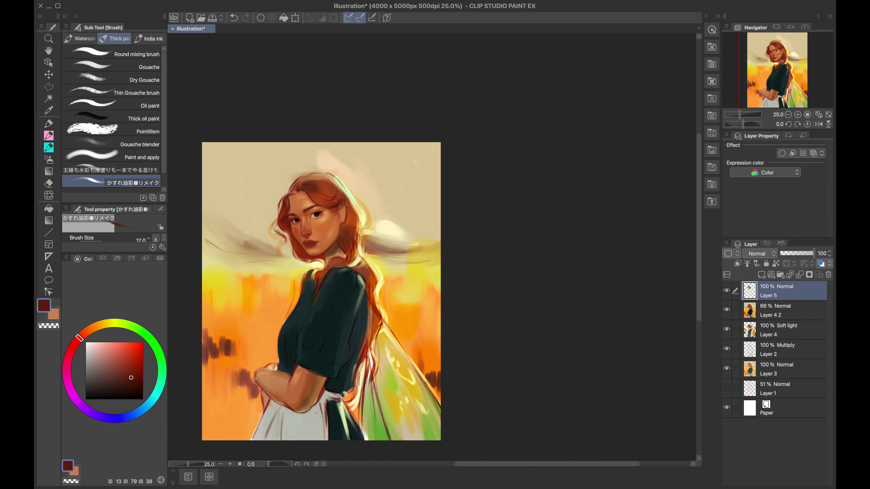
Step: Merge a copy of the visible layers into a new top layer and adjust the torso with a mesh transformation
{"action": "left_click", "coordinate": [319, 413], "text": "alt"}
{"action": "key", "text": "ctrl+shift+alt+e"}
{"action": "left_click", "coordinate": [260, 1]}
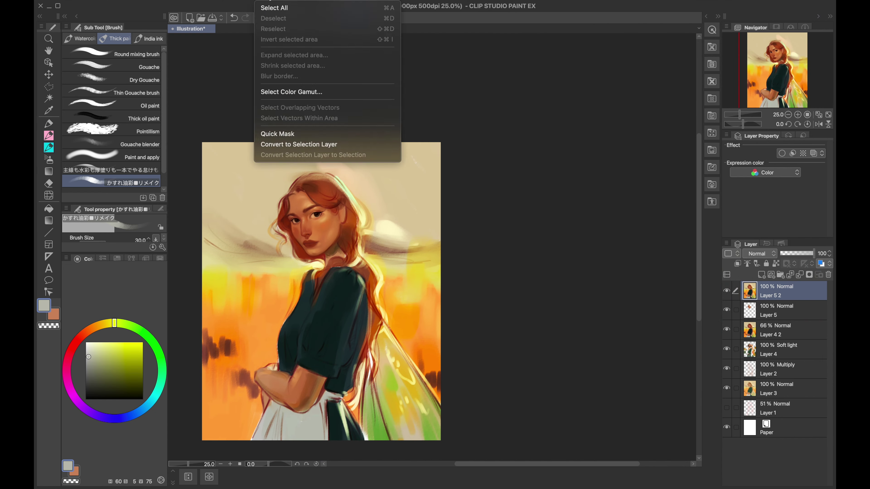
{"action": "left_click", "coordinate": [343, 271]}
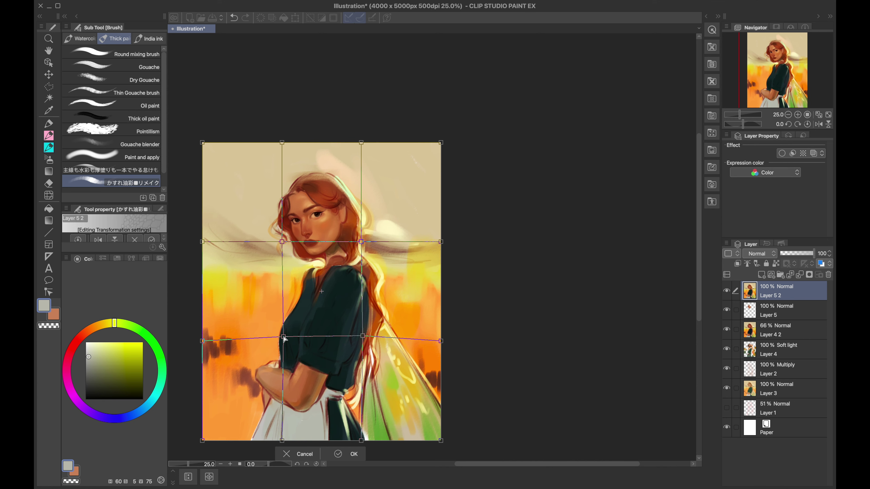
{"action": "left_click", "coordinate": [727, 292]}
{"action": "key", "text": "Return"}
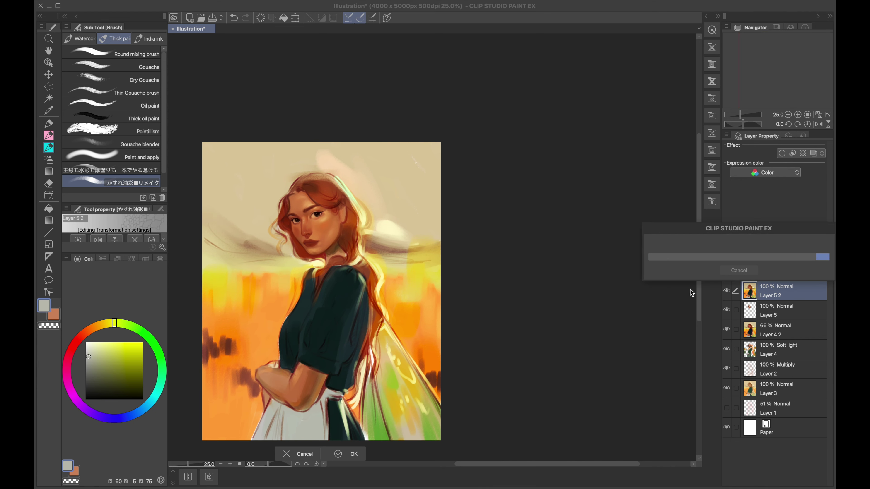
Step: Erase unneeded areas of the warped copy and add a new raster layer above it
{"action": "key", "text": "e"}
{"action": "key", "text": "ctrl+shift+n"}
{"action": "key", "text": "b"}
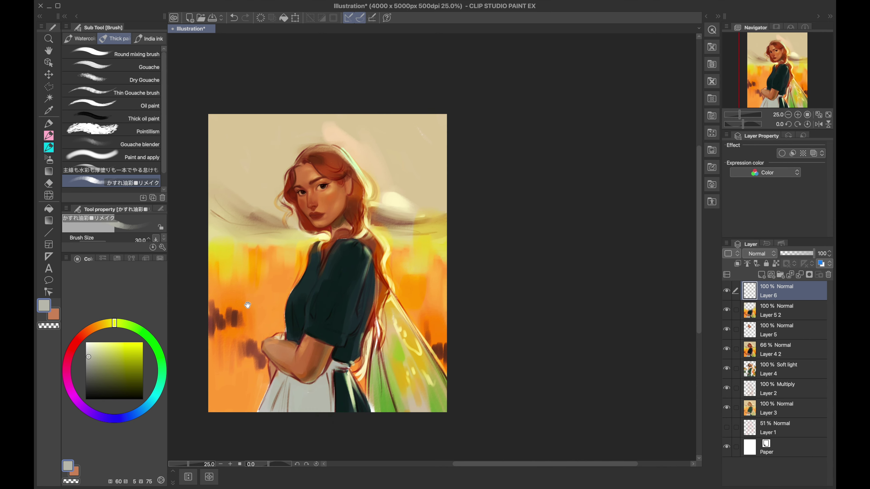
Step: Touch up the hair edges around the neck and collar with sampled reds and pale yellow, using a smaller brush
{"action": "scroll", "coordinate": [391, 207], "scroll_direction": "up", "scroll_amount": 3}
{"action": "left_click", "coordinate": [391, 207], "text": "alt"}
{"action": "key", "text": "bracketleft"}
{"action": "key", "text": "bracketleft"}
{"action": "key", "text": "bracketleft"}
{"action": "key", "text": "bracketleft"}
{"action": "left_click", "coordinate": [352, 242], "text": "alt"}
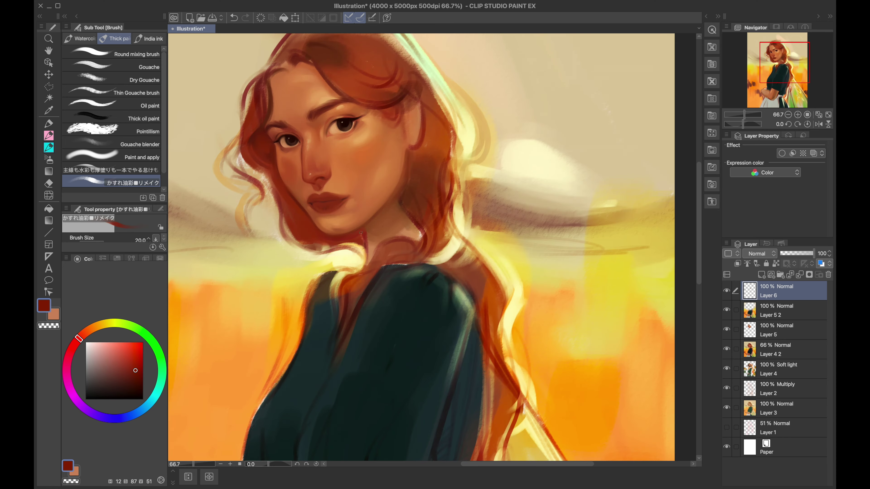
{"action": "left_click", "coordinate": [342, 266], "text": "alt"}
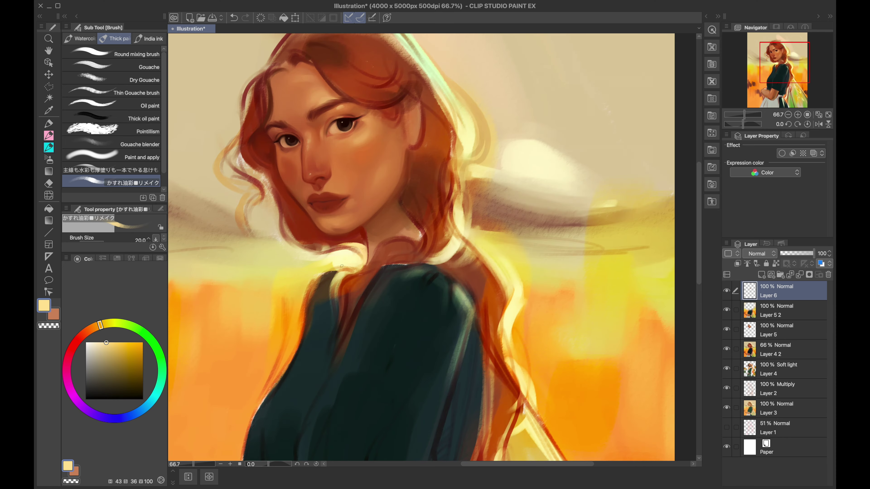
{"action": "left_click", "coordinate": [380, 243], "text": "alt"}
{"action": "left_click", "coordinate": [403, 221], "text": "alt"}
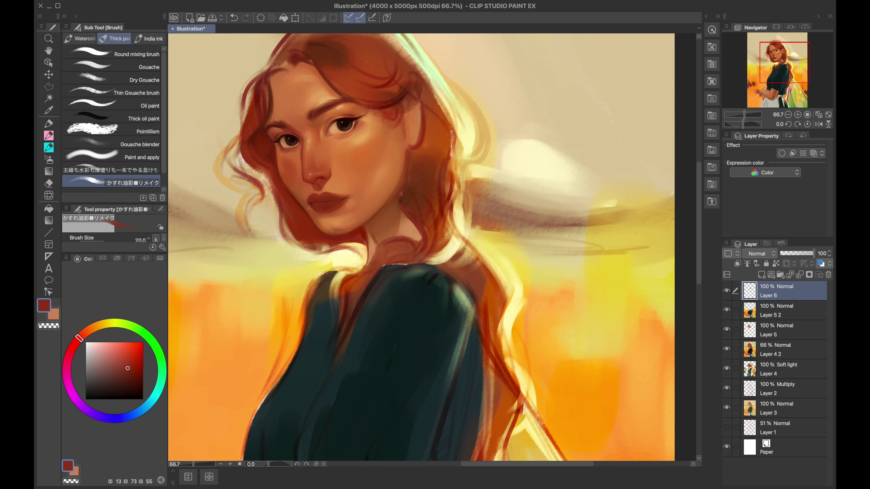
Step: Paint over the sketchy hair beside the neck with sampled orange-reds and a brush size around 30
{"action": "left_click", "coordinate": [446, 189], "text": "alt"}
{"action": "key", "text": "bracketleft"}
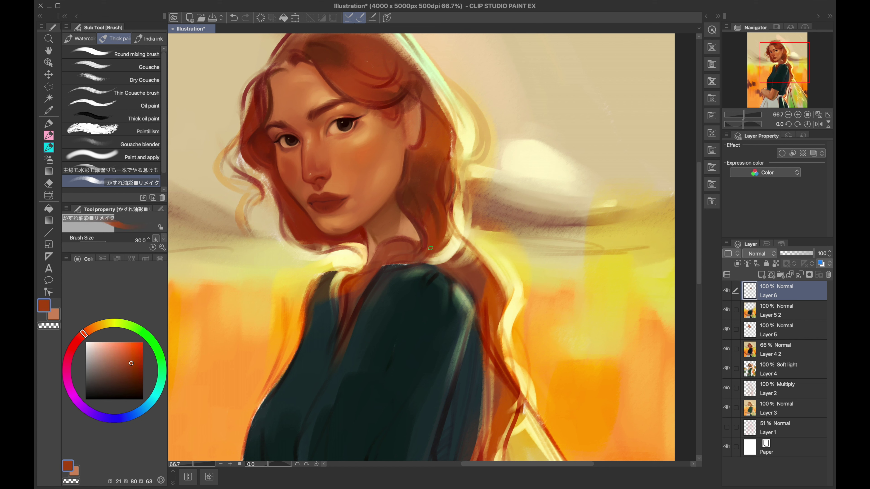
{"action": "left_click", "coordinate": [427, 147], "text": "alt"}
{"action": "left_click", "coordinate": [421, 158], "text": "alt"}
Step: Bring the reference photo into view beside the canvas and paint lighter strands in the hair next to the neck
{"action": "left_click", "coordinate": [58, 5]}
{"action": "left_click", "coordinate": [308, 225], "text": "alt"}
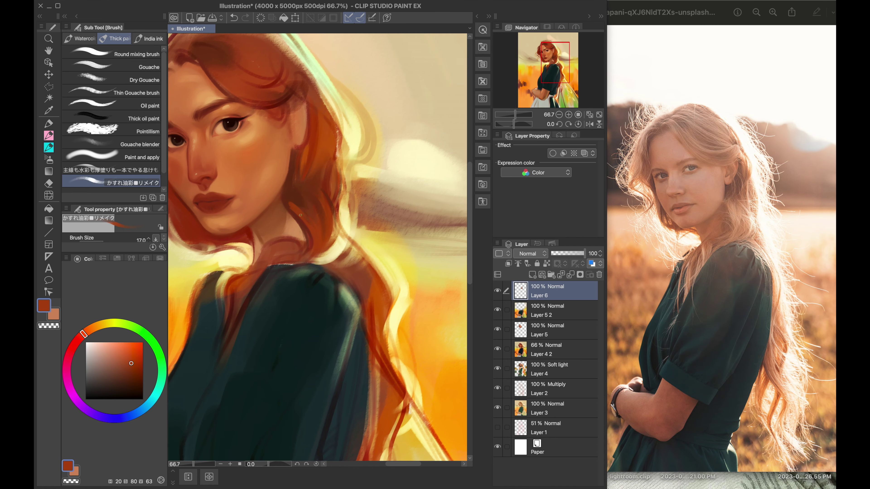
{"action": "left_click", "coordinate": [334, 220], "text": "alt"}
{"action": "left_click", "coordinate": [329, 213], "text": "alt"}
{"action": "left_click", "coordinate": [341, 233], "text": "alt"}
{"action": "left_click", "coordinate": [317, 212], "text": "alt"}
{"action": "left_click", "coordinate": [309, 206], "text": "alt"}
{"action": "left_click", "coordinate": [326, 247], "text": "alt"}
Step: Shade the hair below the ear with sampled dark brown-red strokes
{"action": "left_click_drag", "start_coordinate": [310, 122], "coordinate": [337, 162]}
{"action": "left_click", "coordinate": [327, 151], "text": "alt"}
{"action": "left_click", "coordinate": [327, 151], "text": "alt"}
{"action": "key", "text": "bracketleft"}
{"action": "left_click", "coordinate": [305, 183], "text": "alt"}
{"action": "key", "text": "bracketright"}
{"action": "left_click", "coordinate": [312, 202], "text": "alt"}
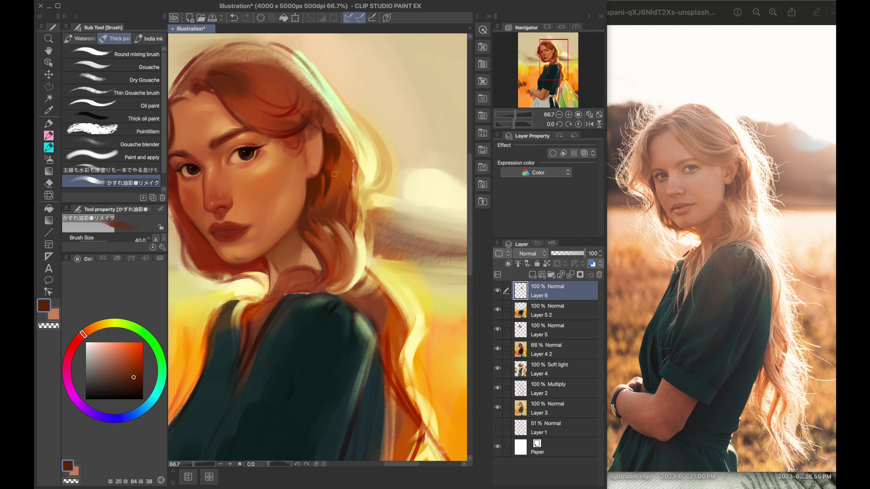
Step: Blend the hair beside the jaw with sampled orange-brown, reducing the brush size from 30 to 15
{"action": "left_click", "coordinate": [312, 204], "text": "alt"}
{"action": "key", "text": "bracketright"}
{"action": "left_click_drag", "start_coordinate": [326, 200], "coordinate": [344, 225]}
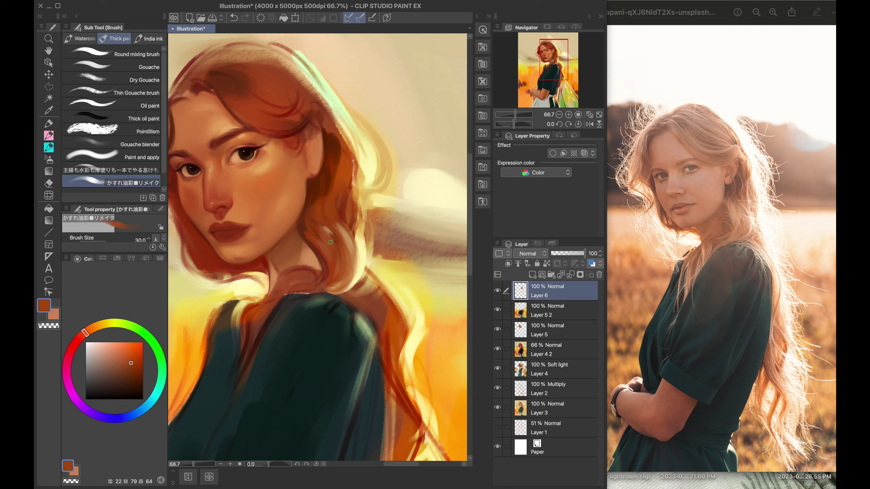
{"action": "left_click", "coordinate": [324, 202], "text": "alt"}
{"action": "key", "text": "bracketleft"}
{"action": "key", "text": "bracketleft"}
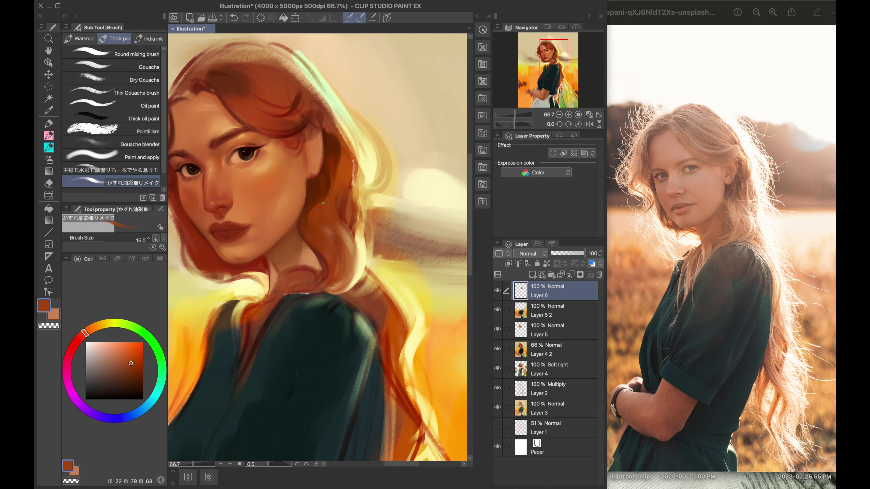
Step: Paint broader wavy strands into the lower hair beside the neck with a sampled hair tone and a larger brush
{"action": "left_click", "coordinate": [320, 219], "text": "alt"}
{"action": "key", "text": "bracketright"}
{"action": "key", "text": "bracketright"}
{"action": "key", "text": "bracketright"}
{"action": "key", "text": "bracketright"}
{"action": "left_click_drag", "start_coordinate": [328, 224], "coordinate": [344, 256]}
Step: Add golden-orange strands along the outer edge of the hair and refine them with sampled browns at brush size 25
{"action": "mouse_move", "coordinate": [346, 152]}
{"action": "left_mouse_down"}
{"action": "mouse_move", "coordinate": [359, 163]}
{"action": "mouse_move", "coordinate": [368, 240]}
{"action": "left_mouse_up"}
{"action": "left_click", "coordinate": [359, 164], "text": "alt"}
{"action": "left_click", "coordinate": [366, 216], "text": "alt"}
{"action": "key", "text": "bracketright"}
{"action": "key", "text": "bracketright"}
{"action": "key", "text": "bracketright"}
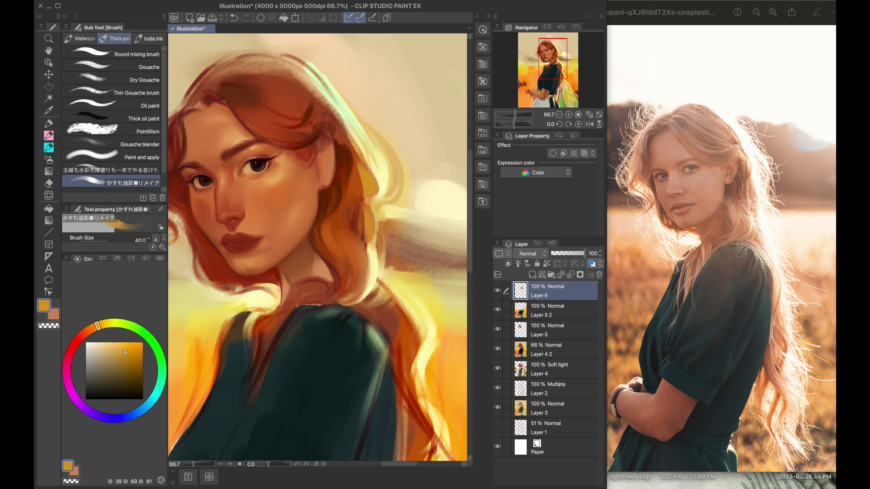
{"action": "left_click", "coordinate": [352, 231], "text": "alt"}
{"action": "key", "text": "bracketleft"}
{"action": "key", "text": "bracketleft"}
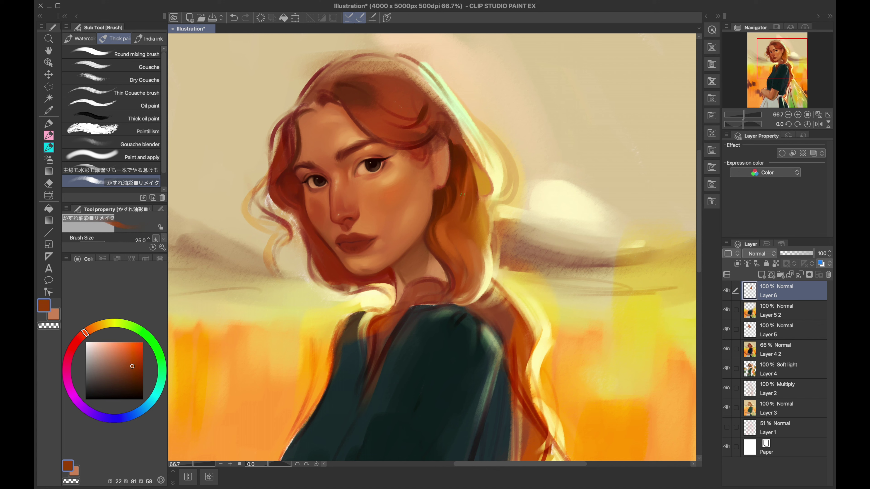
Step: Paint the hair above the ear and behind the shoulder with sampled reds and oranges, enlarging the brush to 60
{"action": "left_click", "coordinate": [441, 127], "text": "alt"}
{"action": "key", "text": "bracketright"}
{"action": "left_click", "coordinate": [472, 257], "text": "alt"}
{"action": "left_click", "coordinate": [480, 276], "text": "alt"}
{"action": "left_click", "coordinate": [500, 275], "text": "alt"}
{"action": "left_click", "coordinate": [503, 272], "text": "alt"}
{"action": "left_click", "coordinate": [512, 301], "text": "alt"}
{"action": "key", "text": "ctrl+minus"}
{"action": "key", "text": "ctrl+minus"}
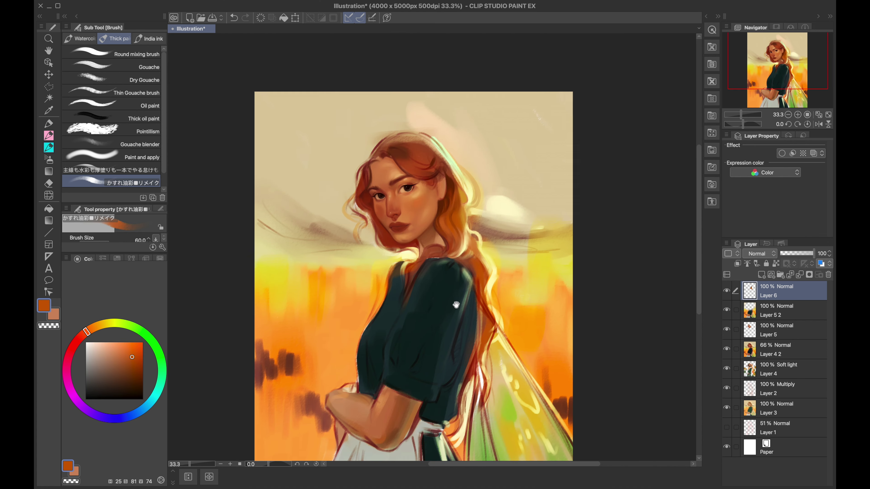
Step: Start repainting the dress's bodice and puffed sleeve with sampled dark green tones
{"action": "left_click", "coordinate": [391, 372], "text": "alt"}
{"action": "key", "text": "k"}
{"action": "left_click_drag", "start_coordinate": [391, 372], "coordinate": [391, 360]}
{"action": "key", "text": "b"}
{"action": "left_click", "coordinate": [446, 315], "text": "alt"}
{"action": "scroll", "coordinate": [447, 316], "scroll_direction": "up", "scroll_amount": 1}
{"action": "left_click", "coordinate": [425, 357], "text": "alt"}
{"action": "left_click", "coordinate": [369, 254], "text": "alt"}
Step: Refine the folds of the sleeve and bodice with sampled dark greens and smaller brush sizes
{"action": "key", "text": "bracketleft"}
{"action": "key", "text": "bracketleft"}
{"action": "left_click", "coordinate": [346, 318], "text": "alt"}
{"action": "left_click", "coordinate": [384, 333], "text": "alt"}
{"action": "key", "text": "bracketleft"}
{"action": "key", "text": "bracketleft"}
{"action": "key", "text": "bracketleft"}
{"action": "left_click", "coordinate": [384, 213], "text": "alt"}
{"action": "key", "text": "bracketright"}
{"action": "left_click", "coordinate": [361, 425], "text": "alt"}
Step: Reshape the back of the dress down to the waist with broad dark green strokes, ending at brush size 40
{"action": "scroll", "coordinate": [362, 425], "scroll_direction": "down", "scroll_amount": 1}
{"action": "left_click", "coordinate": [391, 394], "text": "alt"}
{"action": "key", "text": "bracketright"}
{"action": "key", "text": "bracketright"}
{"action": "key", "text": "bracketright"}
{"action": "mouse_move", "coordinate": [462, 281]}
{"action": "left_mouse_down"}
{"action": "mouse_move", "coordinate": [437, 381]}
{"action": "mouse_move", "coordinate": [423, 397]}
{"action": "left_mouse_up"}
{"action": "left_click", "coordinate": [410, 365], "text": "alt"}
{"action": "key", "text": "bracketleft"}
{"action": "key", "text": "bracketleft"}
{"action": "key", "text": "bracketleft"}
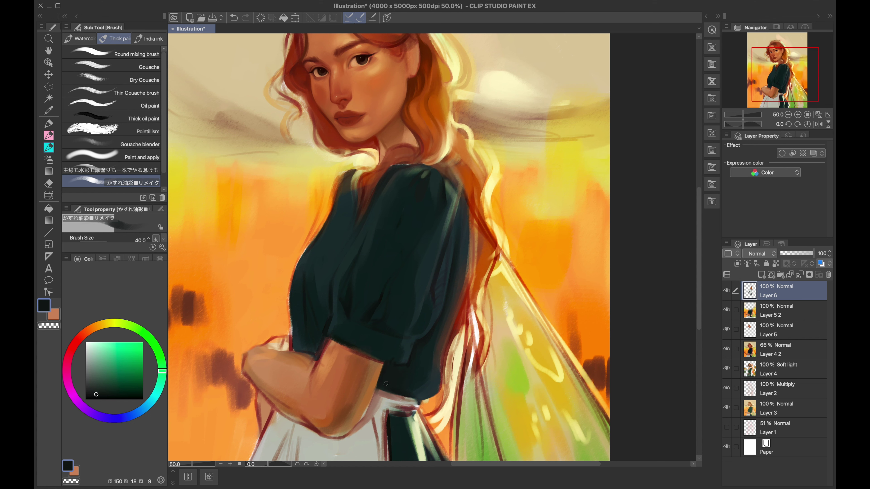
Step: Blend the forearm and clean up the elbow's contour against the apron with sampled skin and reddish-brown tones
{"action": "left_click", "coordinate": [378, 377], "text": "alt"}
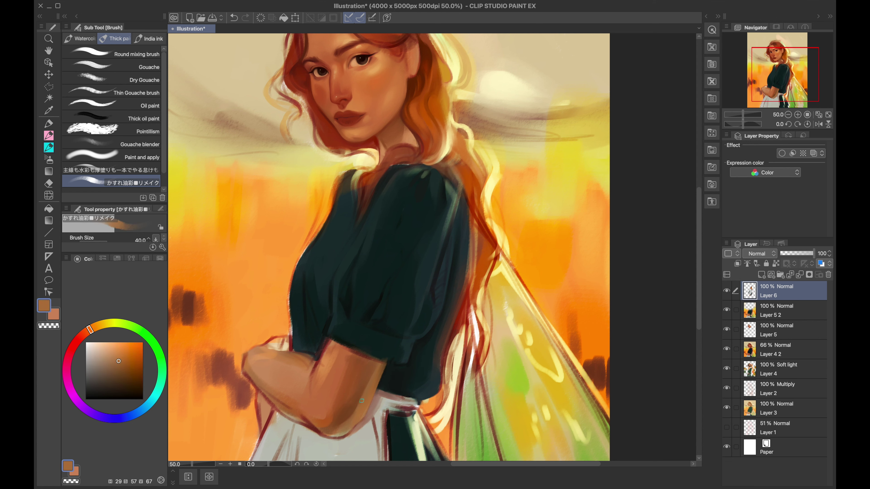
{"action": "left_click", "coordinate": [344, 371], "text": "alt"}
{"action": "key", "text": "bracketright"}
{"action": "key", "text": "bracketright"}
{"action": "key", "text": "bracketright"}
{"action": "key", "text": "bracketright"}
{"action": "scroll", "coordinate": [352, 430], "scroll_direction": "down", "scroll_amount": 2}
{"action": "left_click", "coordinate": [326, 388], "text": "alt"}
{"action": "left_click", "coordinate": [328, 379], "text": "alt"}
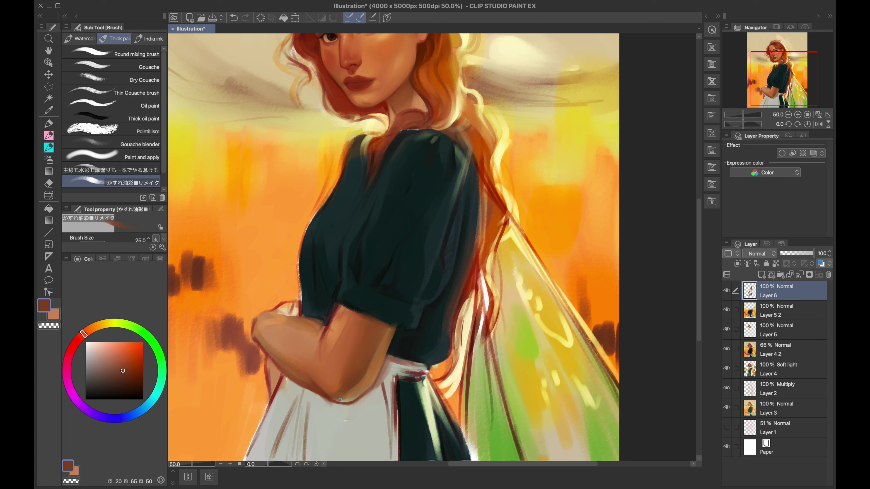
{"action": "left_click", "coordinate": [339, 399], "text": "alt"}
Step: Sharpen the sleeve cuff and its gathers with sampled near-black greens at brush sizes 20 to 25
{"action": "left_click", "coordinate": [369, 312], "text": "alt"}
{"action": "key", "text": "bracketleft"}
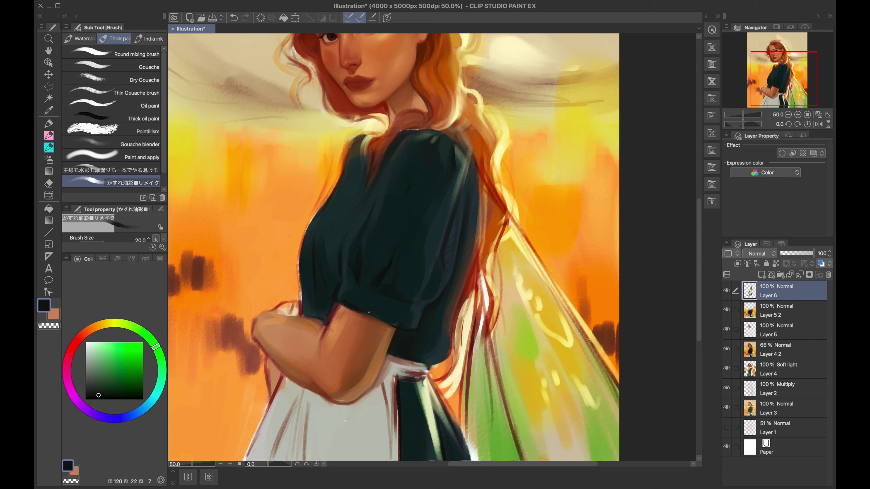
{"action": "left_click", "coordinate": [410, 328], "text": "alt"}
{"action": "key", "text": "bracketright"}
{"action": "left_click", "coordinate": [397, 296], "text": "alt"}
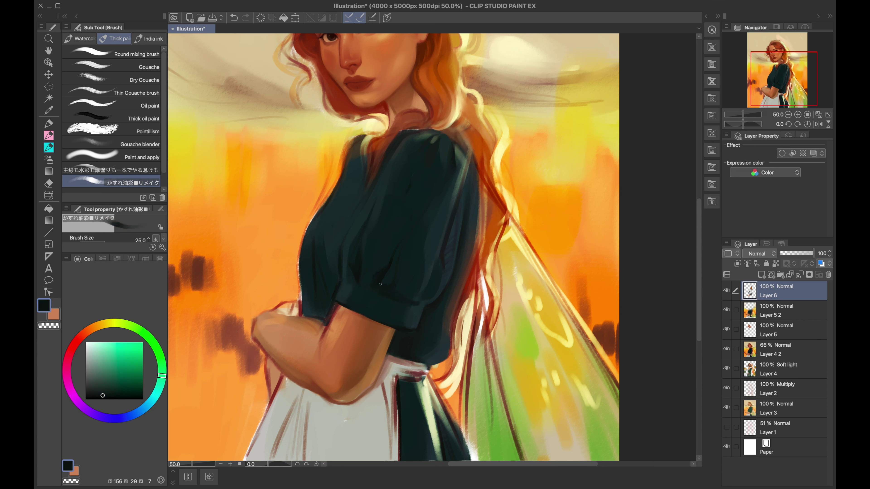
Step: Smooth the back of the sleeve and bodice with larger dark green strokes and blend its edge with sampled brown
{"action": "key", "text": "bracketright"}
{"action": "key", "text": "bracketright"}
{"action": "key", "text": "bracketright"}
{"action": "left_click", "coordinate": [474, 210], "text": "alt"}
{"action": "left_click", "coordinate": [448, 305], "text": "alt"}
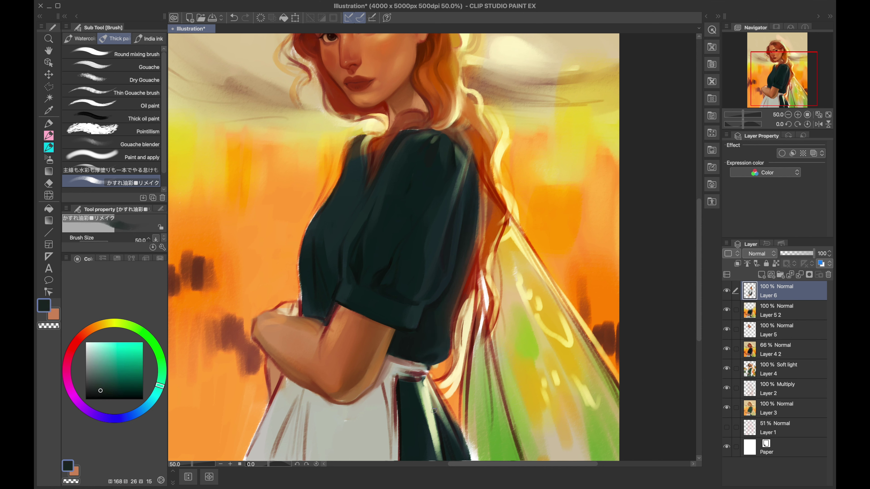
{"action": "key", "text": "bracketleft"}
{"action": "left_click", "coordinate": [468, 270], "text": "alt"}
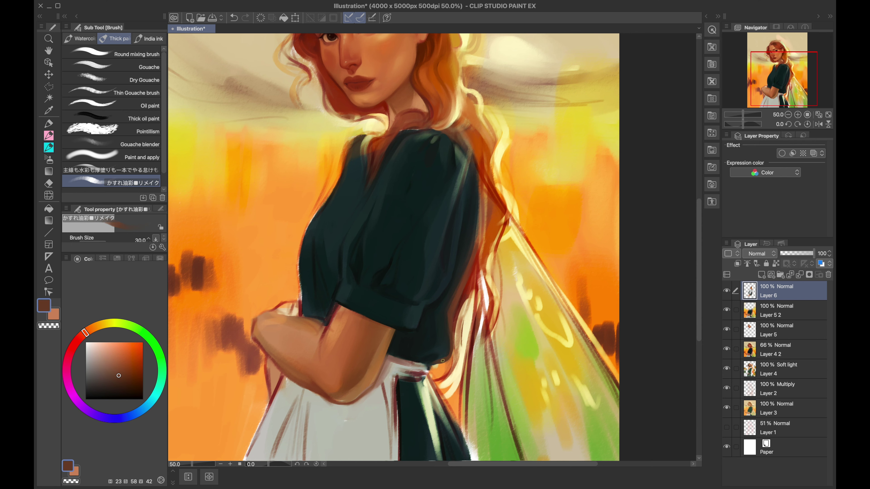
Step: Rework the front of the bodice above the folded arm and the shoulder folds with sampled dark teal tones
{"action": "left_click_drag", "start_coordinate": [330, 305], "coordinate": [323, 332]}
{"action": "left_click", "coordinate": [323, 332], "text": "alt"}
{"action": "key", "text": "bracketleft"}
{"action": "left_click", "coordinate": [317, 261], "text": "alt"}
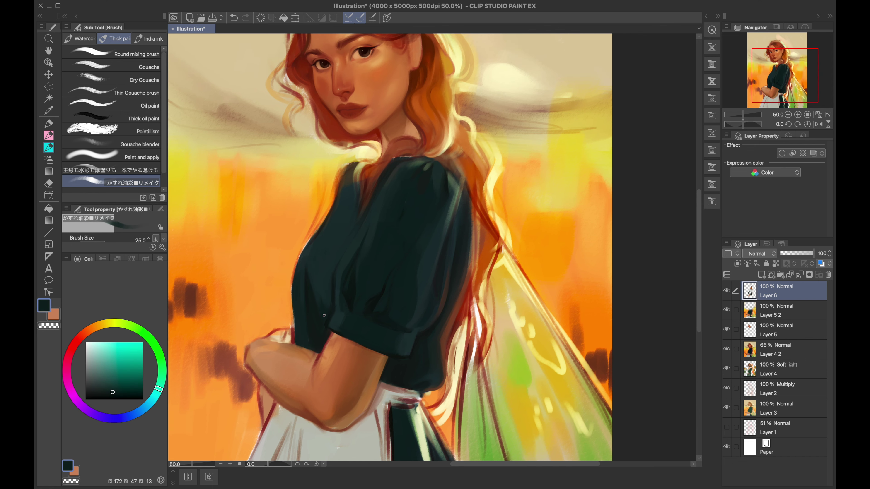
{"action": "key", "text": "bracketright"}
{"action": "left_click", "coordinate": [404, 167], "text": "alt"}
{"action": "scroll", "coordinate": [384, 335], "scroll_direction": "down", "scroll_amount": 3}
{"action": "scroll", "coordinate": [421, 205], "scroll_direction": "up", "scroll_amount": 3}
Step: Paint the tapering hair lock over the chest with sampled reds, using a brush size of 12
{"action": "left_click", "coordinate": [421, 205], "text": "alt"}
{"action": "scroll", "coordinate": [421, 205], "scroll_direction": "up", "scroll_amount": 2}
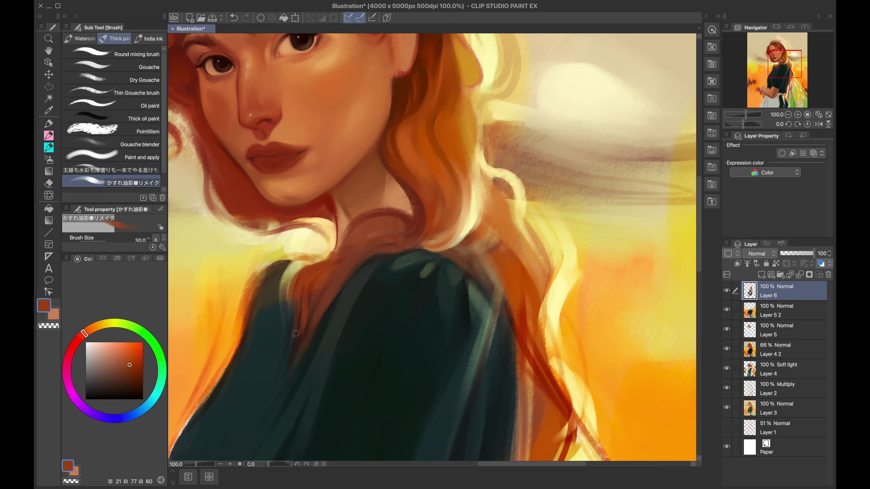
{"action": "key", "text": "bracketleft"}
{"action": "key", "text": "bracketleft"}
{"action": "key", "text": "bracketleft"}
{"action": "key", "text": "bracketleft"}
{"action": "key", "text": "bracketleft"}
{"action": "left_click", "coordinate": [303, 325], "text": "alt"}
{"action": "left_click", "coordinate": [287, 356], "text": "alt"}
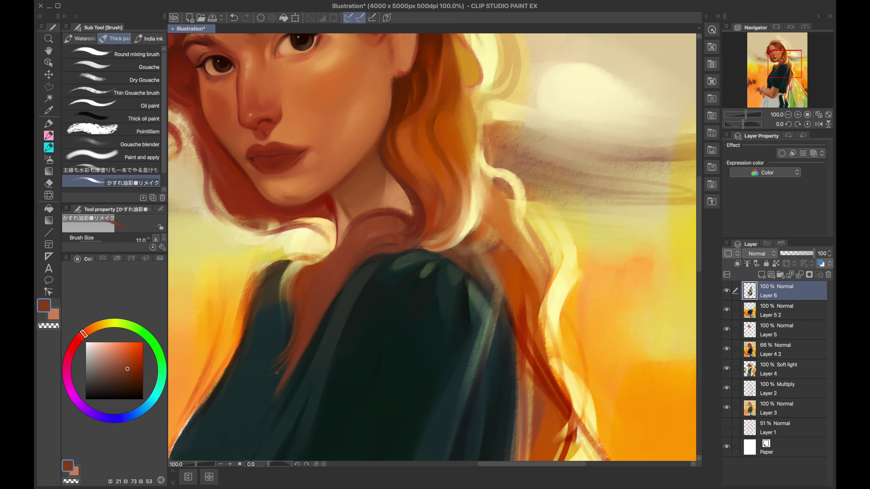
Step: Fill out the chest lock and the hair below the neck with sampled brown-reds at brush size 25
{"action": "key", "text": "bracketright"}
{"action": "key", "text": "bracketright"}
{"action": "key", "text": "bracketright"}
{"action": "key", "text": "bracketright"}
{"action": "left_click", "coordinate": [306, 272], "text": "alt"}
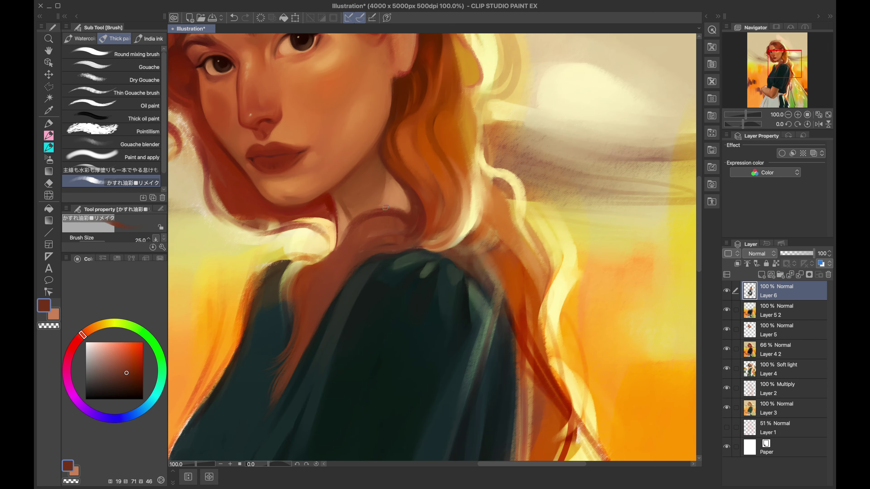
{"action": "left_click", "coordinate": [419, 225], "text": "alt"}
Step: Blend the hair resting on the collar with a sampled orange-red at brush size 30
{"action": "key", "text": "ctrl+minus"}
{"action": "key", "text": "bracketleft"}
{"action": "key", "text": "bracketleft"}
{"action": "left_click", "coordinate": [344, 251], "text": "alt"}
{"action": "key", "text": "bracketright"}
{"action": "key", "text": "bracketright"}
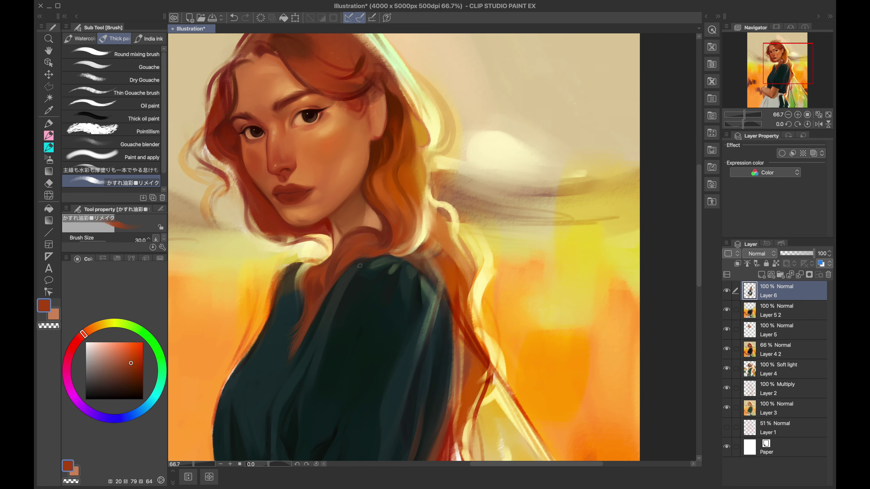
Step: Repaint the shoulder's edge and the soft highlights on the back of the sleeve with sampled grey-greens at brush size 25
{"action": "left_click", "coordinate": [373, 262], "text": "alt"}
{"action": "scroll", "coordinate": [397, 253], "scroll_direction": "down", "scroll_amount": 2}
{"action": "left_click", "coordinate": [429, 221], "text": "alt"}
{"action": "mouse_move", "coordinate": [437, 231]}
{"action": "left_mouse_down"}
{"action": "mouse_move", "coordinate": [452, 305]}
{"action": "mouse_move", "coordinate": [434, 237]}
{"action": "left_mouse_up"}
{"action": "left_click", "coordinate": [438, 236], "text": "alt"}
{"action": "left_click", "coordinate": [434, 237], "text": "alt"}
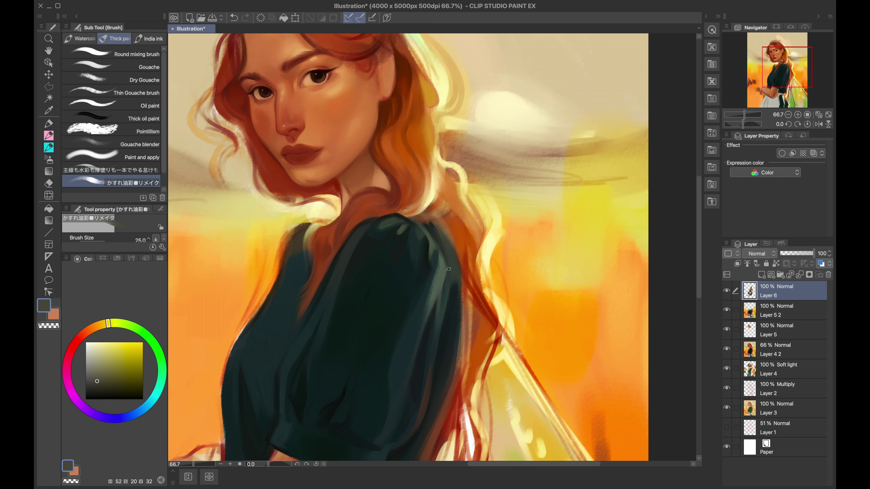
{"action": "scroll", "coordinate": [413, 393], "scroll_direction": "up", "scroll_amount": 3}
{"action": "scroll", "coordinate": [429, 204], "scroll_direction": "down", "scroll_amount": 3}
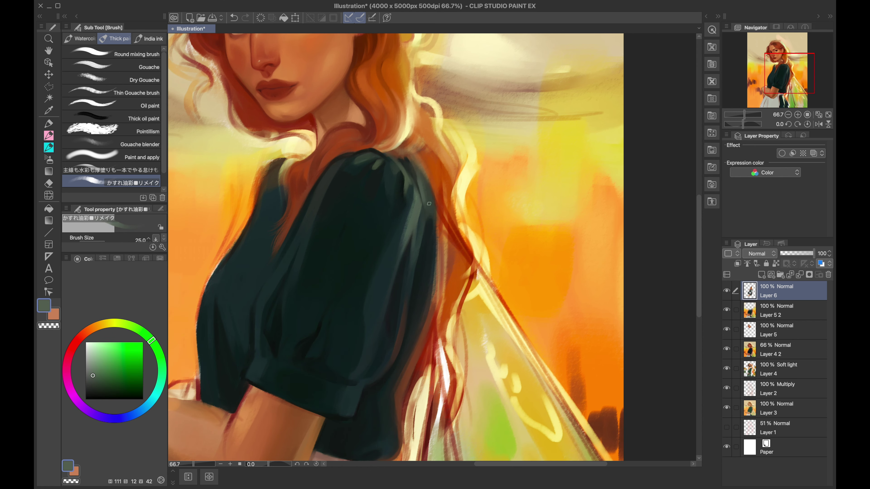
Step: Paint the hair behind the shoulder with a sampled orange at brush size 40
{"action": "left_click", "coordinate": [436, 273], "text": "alt"}
{"action": "scroll", "coordinate": [425, 247], "scroll_direction": "down", "scroll_amount": 3}
{"action": "scroll", "coordinate": [414, 222], "scroll_direction": "up", "scroll_amount": 2}
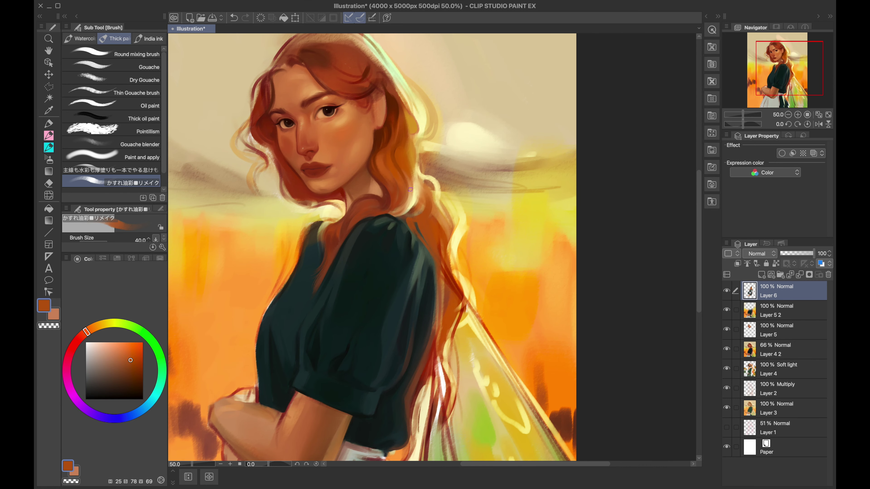
Step: Add curling pale-yellow highlight strands to the hair behind the shoulder, reducing the brush size to 20
{"action": "left_click", "coordinate": [427, 220], "text": "alt"}
{"action": "left_click_drag", "start_coordinate": [429, 220], "coordinate": [435, 267]}
{"action": "left_click_drag", "start_coordinate": [421, 186], "coordinate": [432, 237]}
{"action": "mouse_move", "coordinate": [417, 206]}
{"action": "left_mouse_down"}
{"action": "mouse_move", "coordinate": [438, 222]}
{"action": "mouse_move", "coordinate": [449, 253]}
{"action": "left_mouse_up"}
{"action": "left_click", "coordinate": [448, 236], "text": "alt"}
{"action": "key", "text": "bracketleft"}
{"action": "key", "text": "bracketleft"}
{"action": "key", "text": "bracketleft"}
{"action": "left_click", "coordinate": [425, 229], "text": "alt"}
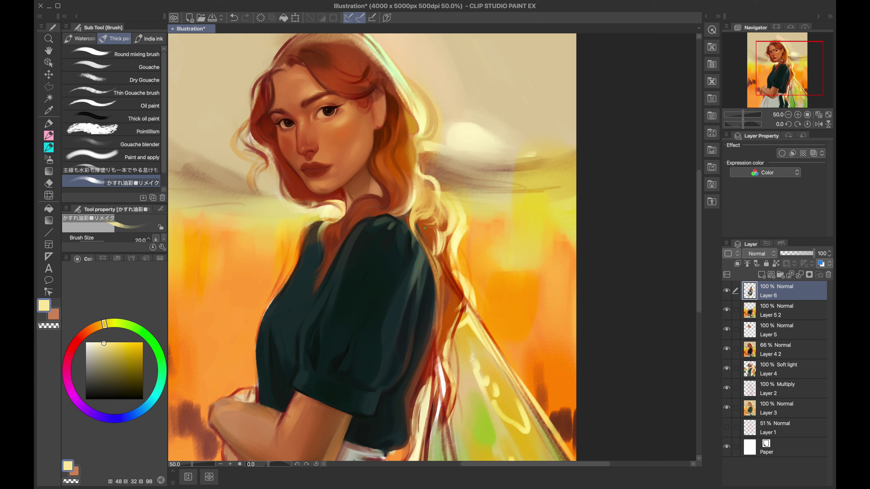
Step: Fill the hair behind the shoulder with a sampled dark orange at brush size 40
{"action": "left_click", "coordinate": [425, 228], "text": "alt"}
{"action": "key", "text": "bracketright"}
{"action": "key", "text": "bracketright"}
{"action": "key", "text": "bracketright"}
{"action": "left_click_drag", "start_coordinate": [445, 276], "coordinate": [460, 314]}
{"action": "left_click_drag", "start_coordinate": [440, 228], "coordinate": [455, 322]}
Step: Paint long curved strands through the curls behind the shoulder with lighter tones sampled from the hair
{"action": "left_click", "coordinate": [434, 219], "text": "alt"}
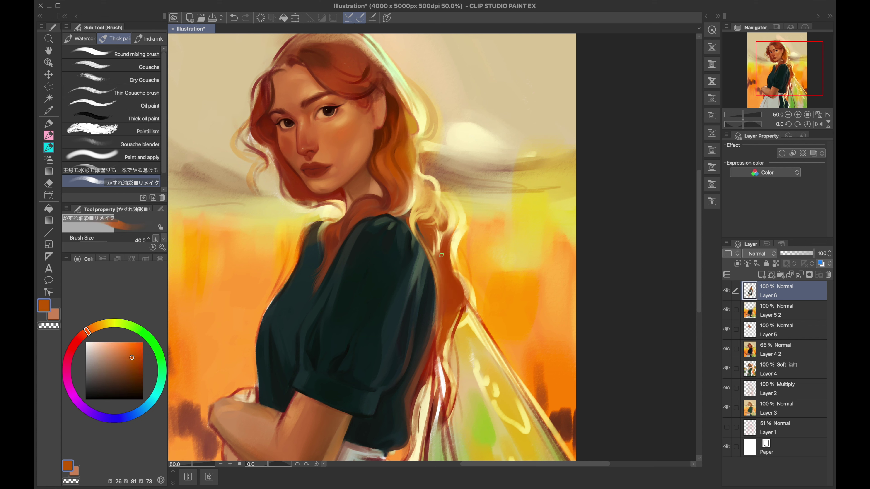
{"action": "left_click", "coordinate": [434, 218], "text": "alt"}
{"action": "left_click_drag", "start_coordinate": [429, 207], "coordinate": [445, 254]}
{"action": "left_click_drag", "start_coordinate": [439, 191], "coordinate": [461, 284]}
{"action": "left_click_drag", "start_coordinate": [456, 234], "coordinate": [432, 202]}
Step: Refine the curls behind the shoulder with sampled orange and red-brown strands at brush sizes 20 to 25
{"action": "left_click", "coordinate": [405, 184], "text": "alt"}
{"action": "left_click", "coordinate": [422, 202], "text": "alt"}
{"action": "left_click", "coordinate": [419, 125], "text": "alt"}
{"action": "key", "text": "bracketleft"}
{"action": "key", "text": "bracketleft"}
{"action": "key", "text": "bracketleft"}
{"action": "key", "text": "bracketleft"}
{"action": "mouse_move", "coordinate": [452, 218]}
{"action": "left_mouse_down"}
{"action": "mouse_move", "coordinate": [434, 239]}
{"action": "mouse_move", "coordinate": [433, 271]}
{"action": "left_mouse_up"}
{"action": "left_click", "coordinate": [413, 153], "text": "alt"}
{"action": "key", "text": "bracketright"}
{"action": "left_click_drag", "start_coordinate": [433, 271], "coordinate": [404, 220]}
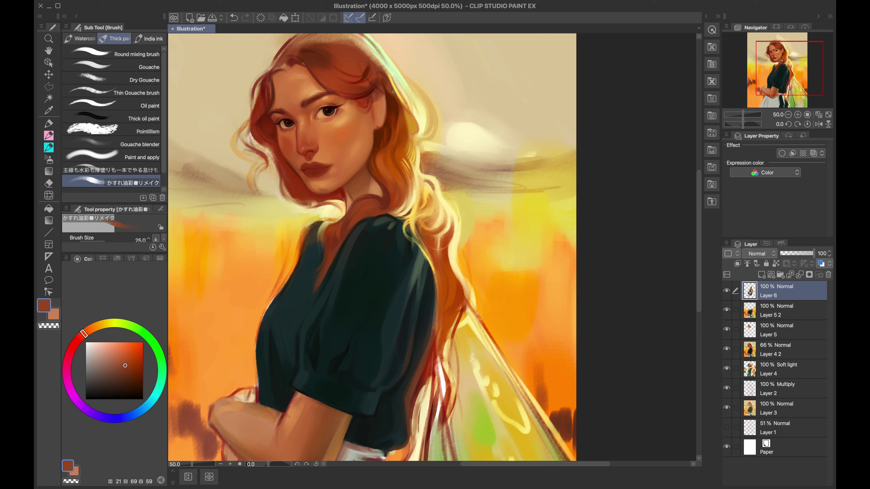
Step: Repaint the hair beside the ear and across the crown with a sampled red-brown at brush size 30
{"action": "left_click_drag", "start_coordinate": [390, 90], "coordinate": [400, 127]}
{"action": "key", "text": "bracketright"}
{"action": "key", "text": "bracketright"}
{"action": "key", "text": "bracketright"}
{"action": "left_click", "coordinate": [311, 80], "text": "alt"}
{"action": "key", "text": "bracketleft"}
{"action": "key", "text": "bracketleft"}
{"action": "left_click", "coordinate": [322, 94], "text": "alt"}
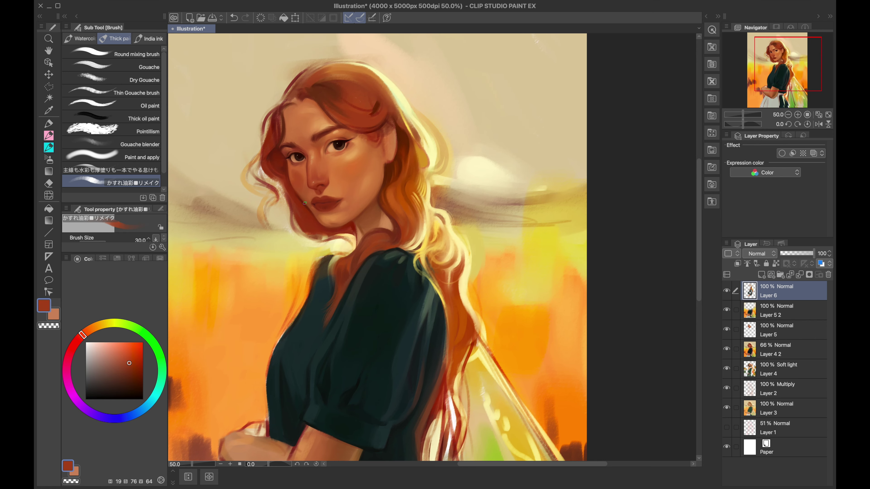
Step: Work a sampled dark red into the swept hair above the temple with brush size 40
{"action": "key", "text": "ctrl+plus"}
{"action": "key", "text": "bracketleft"}
{"action": "left_click", "coordinate": [333, 121], "text": "alt"}
{"action": "left_click", "coordinate": [409, 149], "text": "alt"}
{"action": "key", "text": "bracketleft"}
{"action": "key", "text": "bracketleft"}
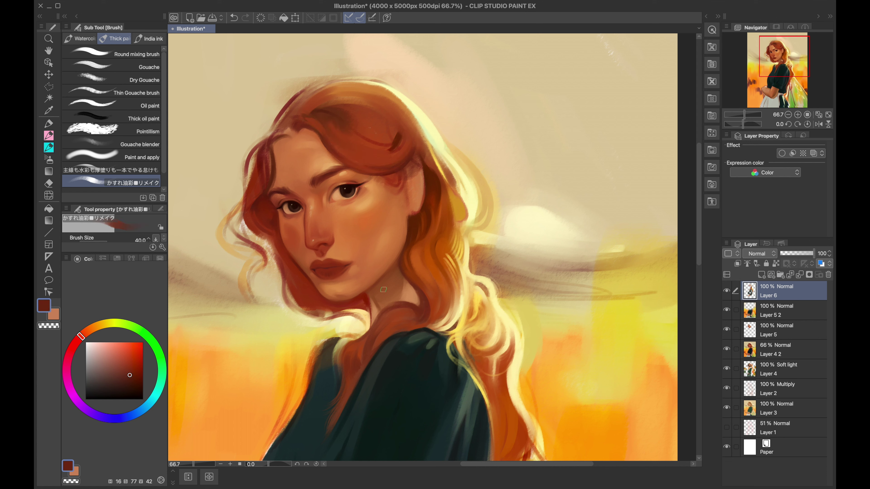
{"action": "key", "text": "bracketleft"}
{"action": "key", "text": "bracketleft"}
Step: Smooth the hair across the crown with sampled orange-browns, enlarging the brush to size 50
{"action": "left_click", "coordinate": [363, 117], "text": "alt"}
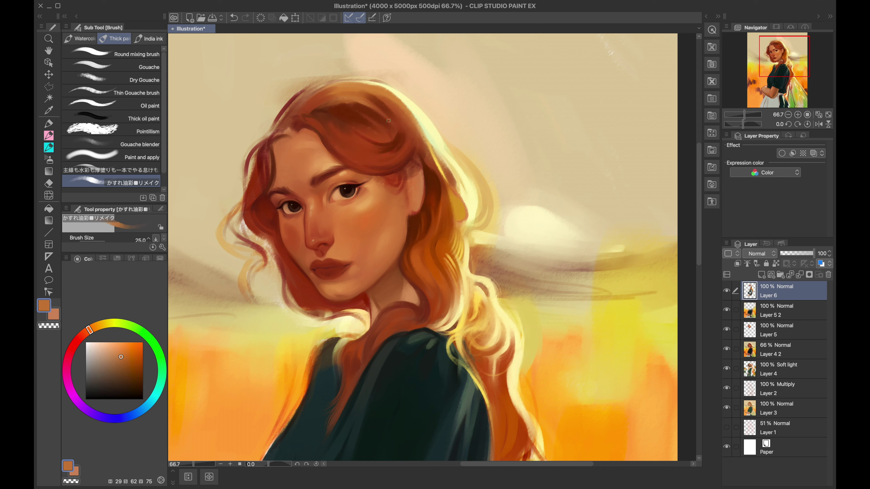
{"action": "left_click", "coordinate": [355, 111], "text": "alt"}
{"action": "key", "text": "bracketright"}
{"action": "key", "text": "bracketright"}
{"action": "key", "text": "bracketright"}
{"action": "key", "text": "bracketright"}
{"action": "key", "text": "bracketright"}
{"action": "key", "text": "bracketright"}
{"action": "key", "text": "bracketright"}
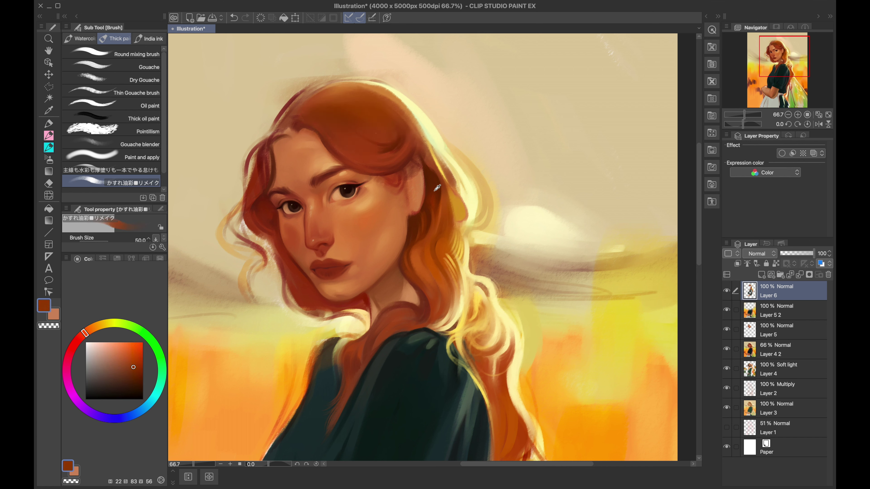
{"action": "key", "text": "bracketleft"}
Step: Sweep sampled orange-red strokes from the parting across the front of the crown with a larger brush
{"action": "left_click", "coordinate": [321, 132], "text": "alt"}
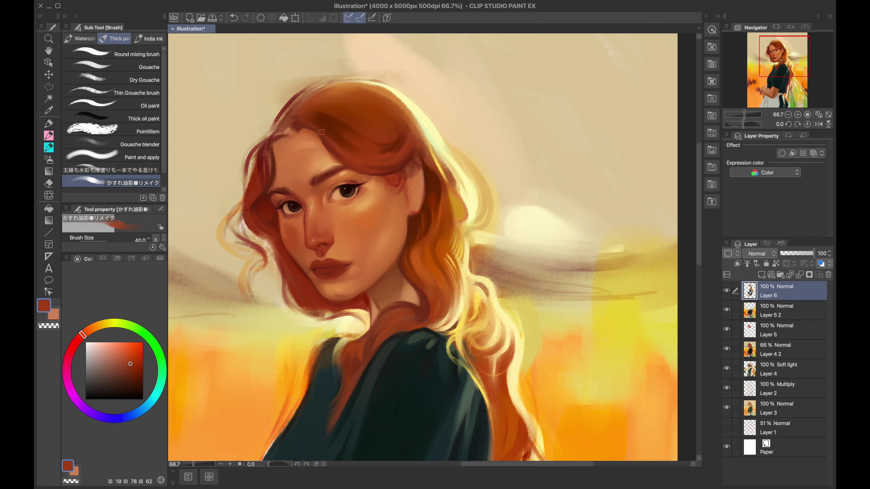
{"action": "key", "text": "bracketright"}
{"action": "key", "text": "bracketright"}
{"action": "key", "text": "bracketright"}
{"action": "left_click", "coordinate": [346, 140], "text": "alt"}
{"action": "left_click_drag", "start_coordinate": [320, 112], "coordinate": [296, 135]}
{"action": "key", "text": "bracketright"}
{"action": "key", "text": "bracketright"}
{"action": "key", "text": "bracketright"}
{"action": "left_click", "coordinate": [380, 116], "text": "alt"}
{"action": "left_click_drag", "start_coordinate": [309, 91], "coordinate": [277, 130]}
Step: Define strands in the swept lock above the ear with a sampled red at brush size 17
{"action": "left_click", "coordinate": [403, 157], "text": "alt"}
{"action": "left_click", "coordinate": [404, 158], "text": "alt"}
{"action": "key", "text": "bracketleft"}
{"action": "key", "text": "bracketleft"}
{"action": "key", "text": "bracketleft"}
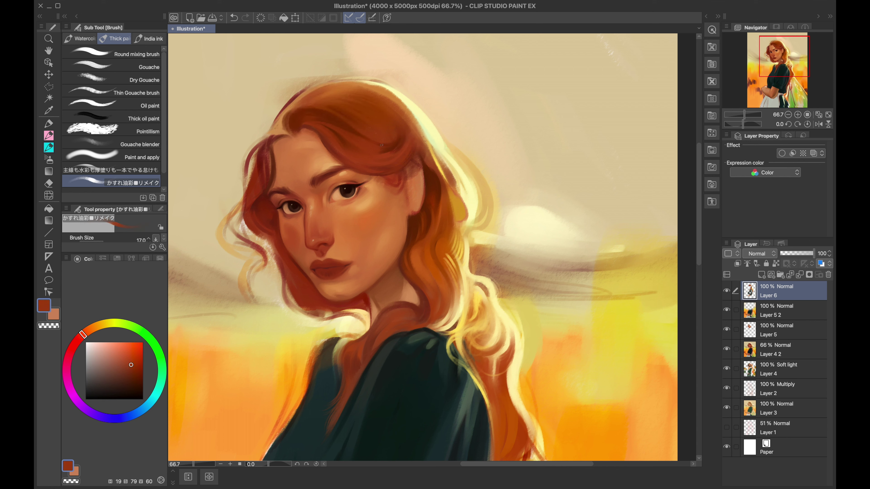
{"action": "key", "text": "bracketright"}
{"action": "key", "text": "bracketright"}
Step: Blend the hairline between the temple and the ear with sampled dark hair and skin tones
{"action": "left_click", "coordinate": [437, 177], "text": "alt"}
{"action": "left_click", "coordinate": [399, 188], "text": "alt"}
{"action": "left_click", "coordinate": [405, 179], "text": "alt"}
{"action": "left_click", "coordinate": [384, 179], "text": "alt"}
{"action": "left_click", "coordinate": [407, 162], "text": "alt"}
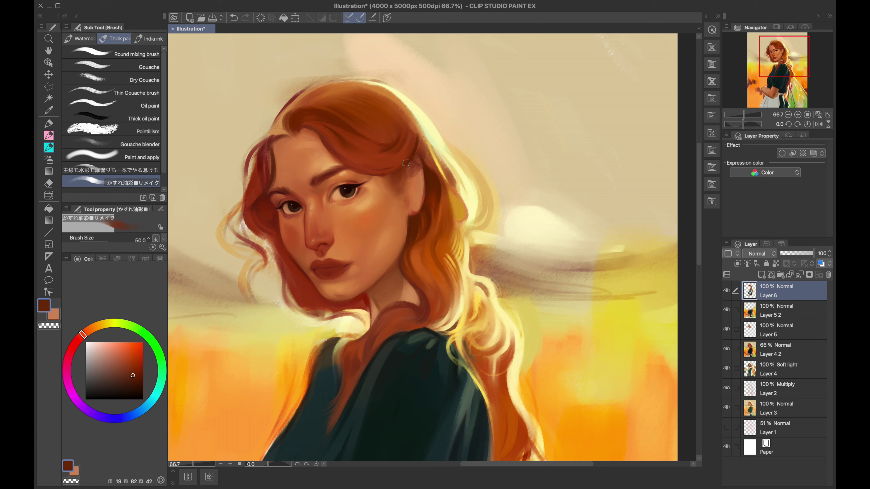
{"action": "left_click", "coordinate": [390, 179], "text": "alt"}
{"action": "left_click", "coordinate": [403, 178], "text": "alt"}
{"action": "left_click", "coordinate": [415, 176], "text": "alt"}
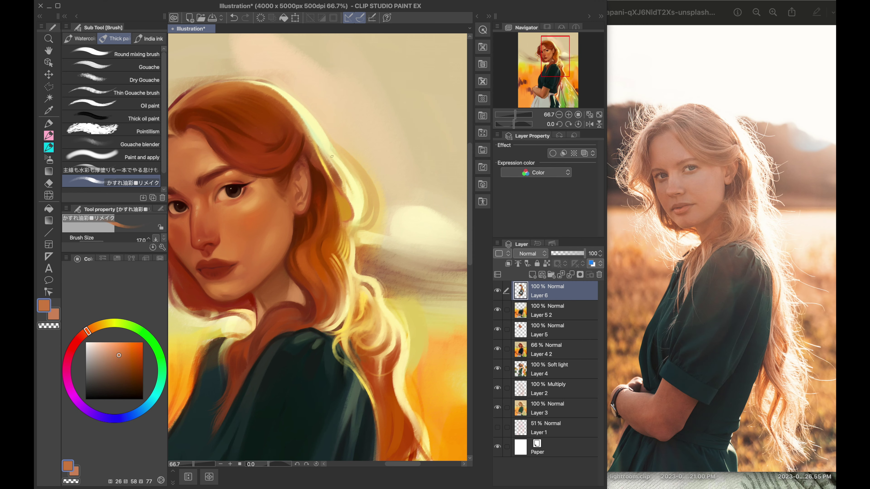
Step: Repaint the ear and the hair bordering it with sampled skin and hair tones at brush size 17
{"action": "left_click", "coordinate": [304, 186], "text": "alt"}
{"action": "left_click", "coordinate": [303, 185], "text": "alt"}
{"action": "left_click", "coordinate": [304, 186], "text": "alt"}
{"action": "left_click", "coordinate": [304, 185], "text": "alt"}
{"action": "left_click", "coordinate": [296, 215], "text": "alt"}
{"action": "left_click", "coordinate": [299, 182], "text": "alt"}
{"action": "left_click", "coordinate": [300, 174], "text": "alt"}
{"action": "left_click", "coordinate": [302, 199], "text": "alt"}
{"action": "left_click", "coordinate": [290, 176], "text": "alt"}
{"action": "left_click", "coordinate": [301, 161], "text": "alt"}
{"action": "left_click", "coordinate": [269, 179], "text": "alt"}
Step: Add golden and pale-yellow highlight strands to the tucked hair above the ear, reducing the brush size to 8
{"action": "left_click", "coordinate": [314, 151], "text": "alt"}
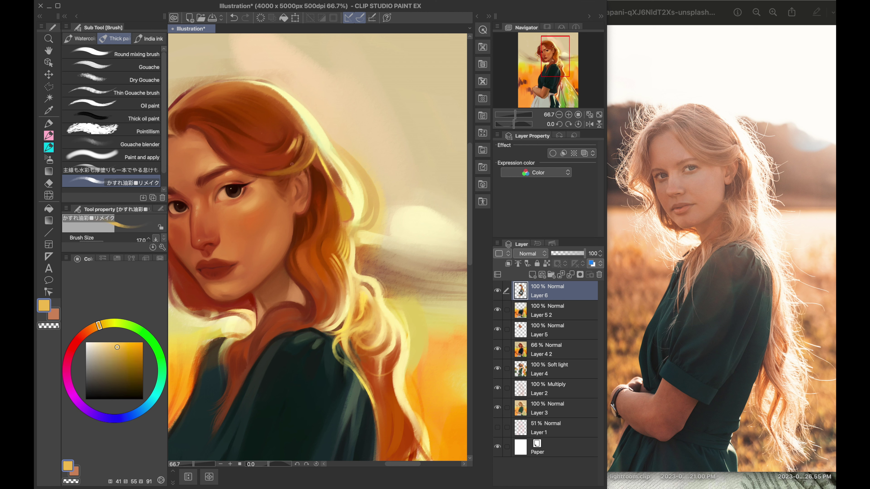
{"action": "left_click", "coordinate": [310, 155], "text": "alt"}
{"action": "left_click", "coordinate": [318, 158], "text": "alt"}
{"action": "key", "text": "bracketleft"}
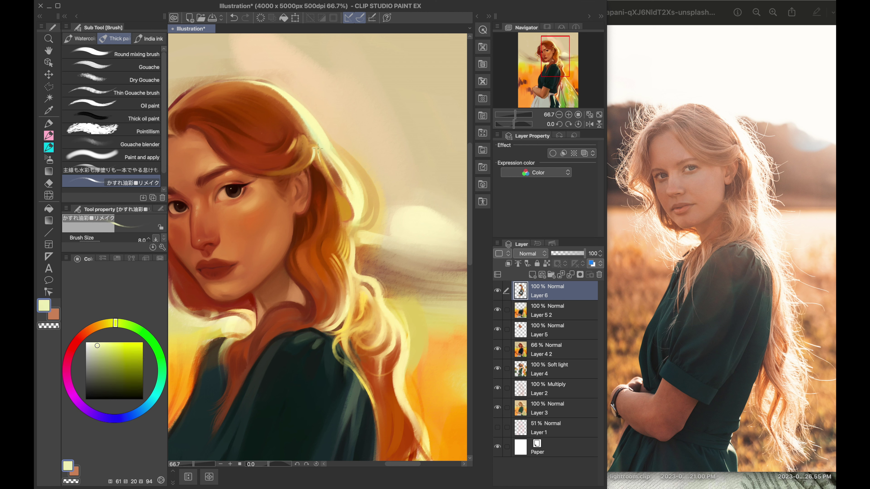
Step: Deepen the hair around the ear and temple with sampled dark brown and red at brush size 20
{"action": "left_click", "coordinate": [429, 182], "text": "alt"}
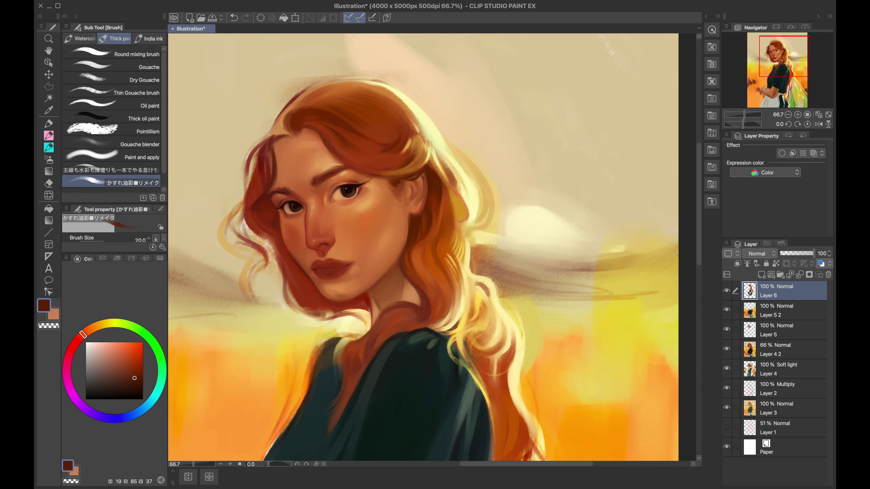
{"action": "left_click", "coordinate": [424, 193], "text": "alt"}
{"action": "left_click", "coordinate": [397, 180], "text": "alt"}
{"action": "key", "text": "bracketright"}
{"action": "left_click", "coordinate": [374, 169], "text": "alt"}
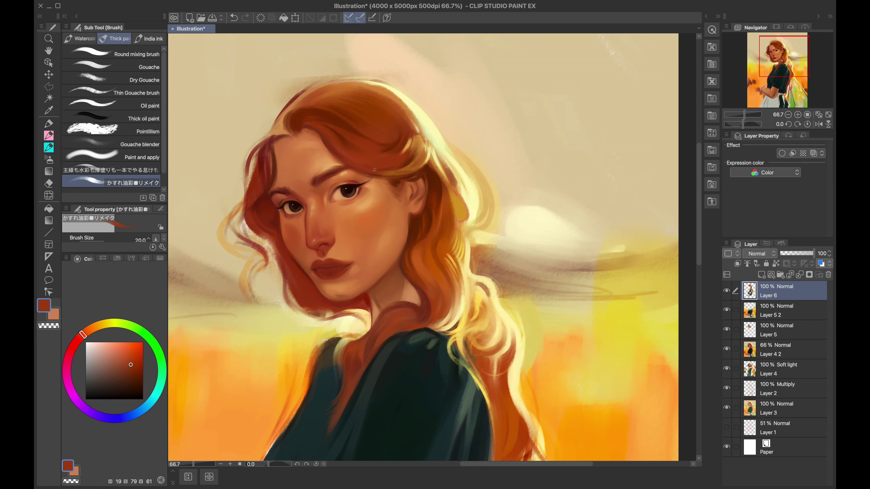
Step: Touch up the cheek, mouth and chin with sampled skin tones at brush size 40
{"action": "left_click", "coordinate": [363, 219], "text": "alt"}
{"action": "left_click", "coordinate": [339, 247], "text": "alt"}
{"action": "key", "text": "bracketright"}
{"action": "left_click", "coordinate": [347, 293], "text": "alt"}
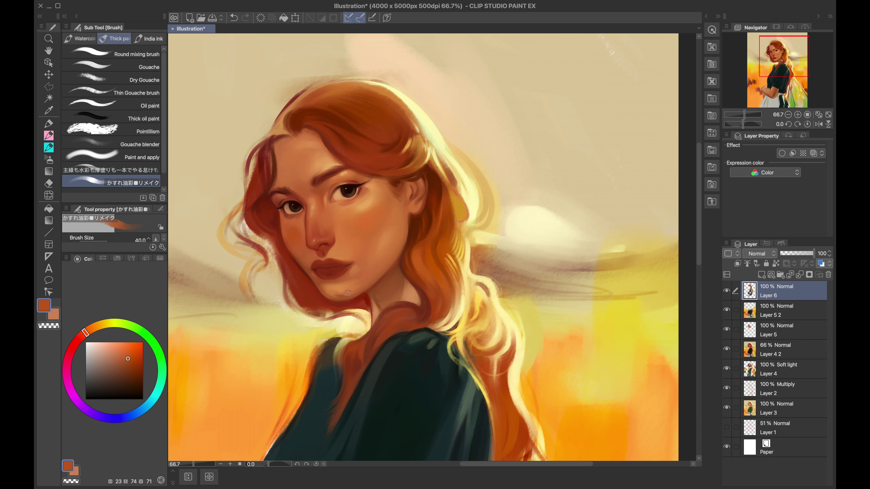
Step: Refine the dark details of the face with a sampled deep brown at brush size 15
{"action": "scroll", "coordinate": [347, 293], "scroll_direction": "down", "scroll_amount": 2}
{"action": "left_click", "coordinate": [348, 293], "text": "alt"}
{"action": "key", "text": "bracketleft"}
{"action": "key", "text": "bracketleft"}
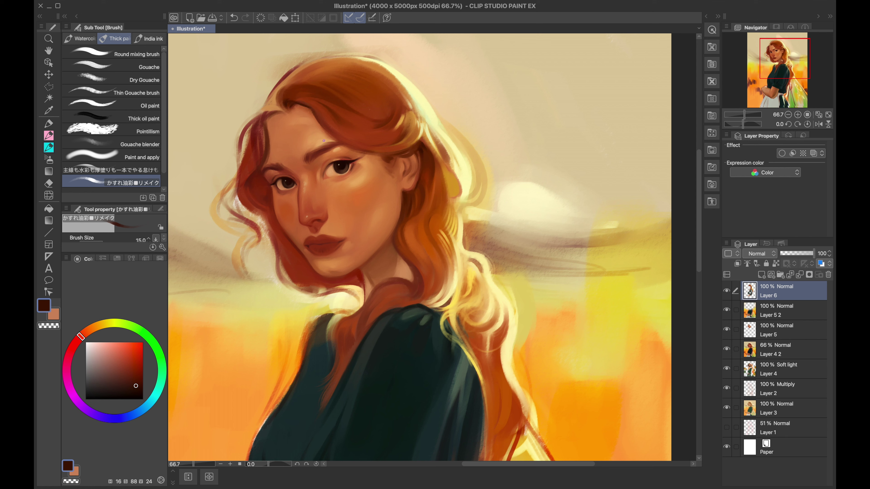
{"action": "key", "text": "bracketleft"}
Step: Add pale and golden-yellow highlight strands to the backlit hair at brush sizes 12 to 17
{"action": "left_click", "coordinate": [436, 154], "text": "alt"}
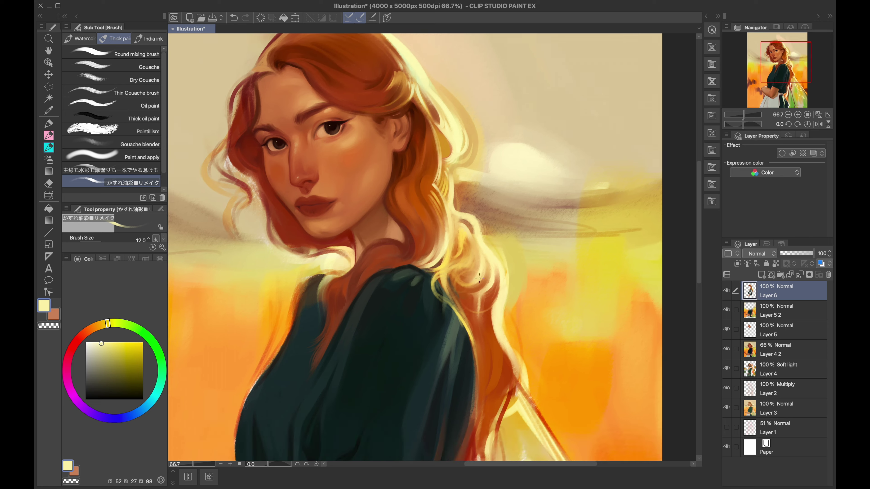
{"action": "scroll", "coordinate": [454, 160], "scroll_direction": "down", "scroll_amount": 1}
{"action": "key", "text": "bracketright"}
{"action": "key", "text": "bracketright"}
{"action": "left_click", "coordinate": [458, 312], "text": "alt"}
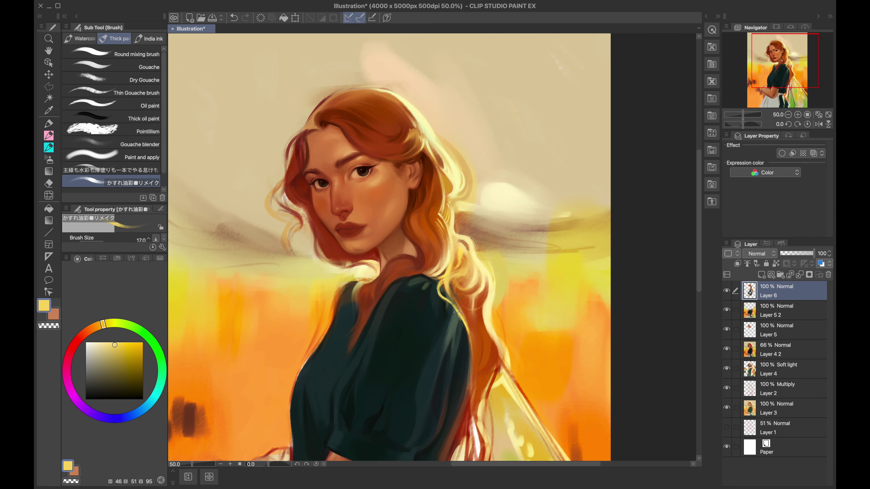
Step: Warm the rim light along the back of the head with a sampled golden yellow at brush size 40
{"action": "left_click", "coordinate": [410, 158], "text": "alt"}
{"action": "key", "text": "bracketright"}
{"action": "key", "text": "bracketright"}
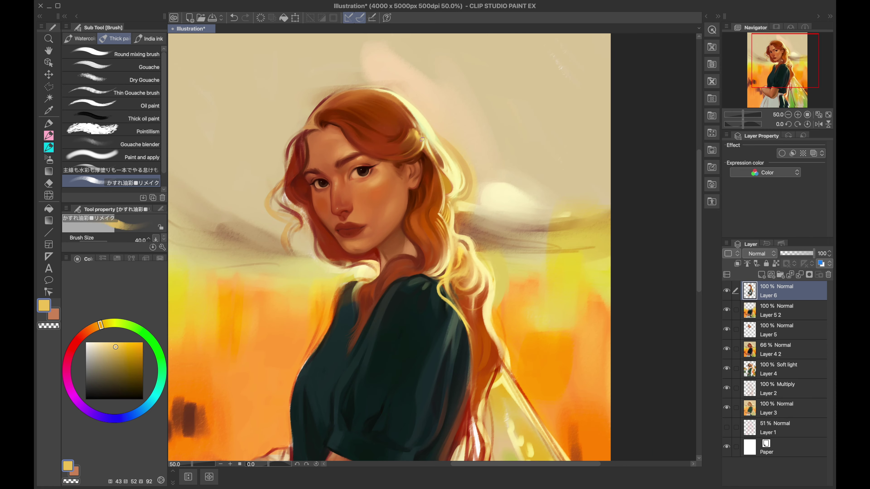
{"action": "left_click", "coordinate": [407, 110], "text": "alt"}
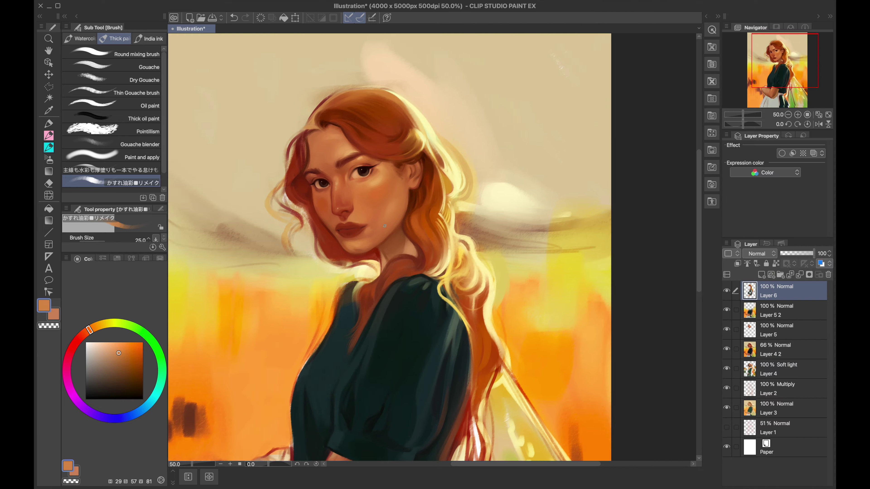
Step: Repaint the hair over the collar and neck with sampled orange-reds, enlarging the brush
{"action": "key", "text": "bracketright"}
{"action": "key", "text": "bracketright"}
{"action": "left_click", "coordinate": [388, 267], "text": "alt"}
{"action": "mouse_move", "coordinate": [376, 290]}
{"action": "left_mouse_down"}
{"action": "mouse_move", "coordinate": [387, 267]}
{"action": "mouse_move", "coordinate": [356, 230]}
{"action": "left_mouse_up"}
{"action": "key", "text": "bracketright"}
{"action": "key", "text": "bracketright"}
{"action": "key", "text": "bracketright"}
{"action": "key", "text": "bracketright"}
{"action": "key", "text": "bracketright"}
{"action": "key", "text": "bracketright"}
{"action": "left_click", "coordinate": [449, 214], "text": "alt"}
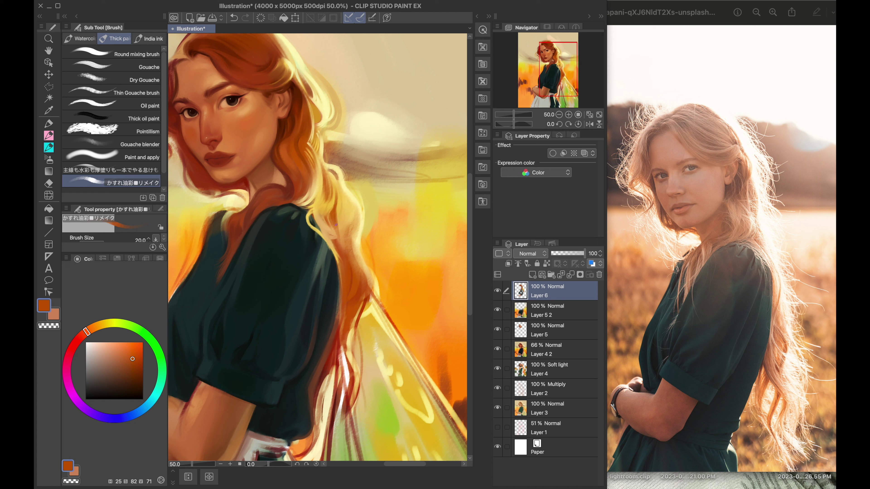
Step: Paint pale-yellow highlight strands into the curls beside the neck at brush size 20
{"action": "left_click", "coordinate": [332, 185], "text": "alt"}
{"action": "key", "text": "bracketright"}
{"action": "left_click", "coordinate": [343, 187], "text": "alt"}
{"action": "key", "text": "bracketright"}
{"action": "key", "text": "bracketright"}
{"action": "key", "text": "bracketright"}
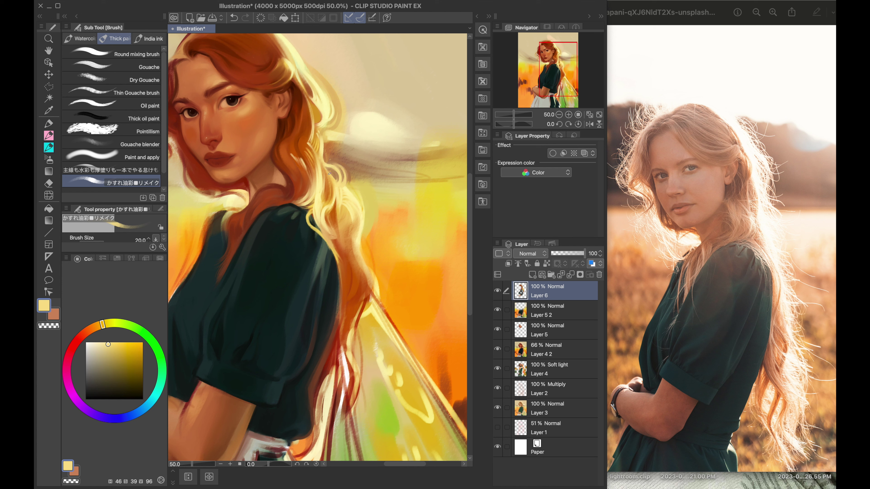
Step: Soften the outer edge of the curls against the clouds with sampled tan and pale yellow, reducing the brush size from 70 to 30
{"action": "left_click", "coordinate": [342, 162], "text": "alt"}
{"action": "left_click", "coordinate": [326, 164], "text": "alt"}
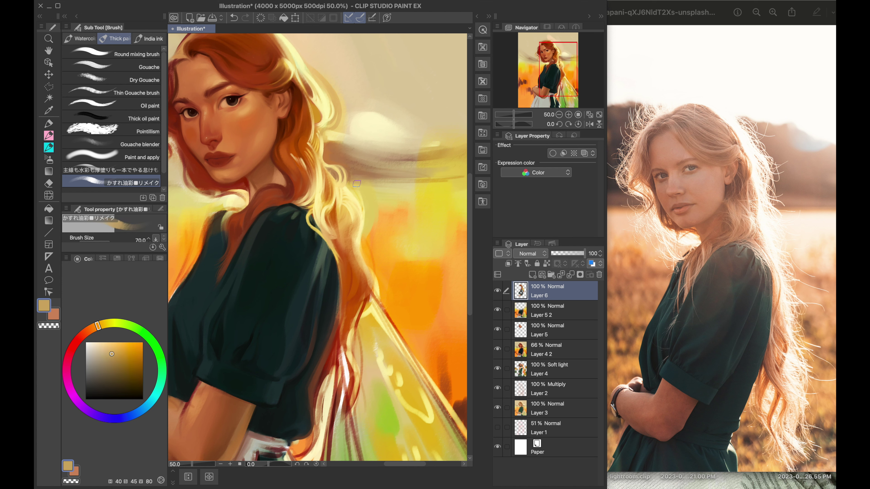
{"action": "key", "text": "bracketleft"}
{"action": "key", "text": "bracketleft"}
{"action": "key", "text": "bracketleft"}
{"action": "key", "text": "bracketleft"}
{"action": "left_click", "coordinate": [344, 133], "text": "alt"}
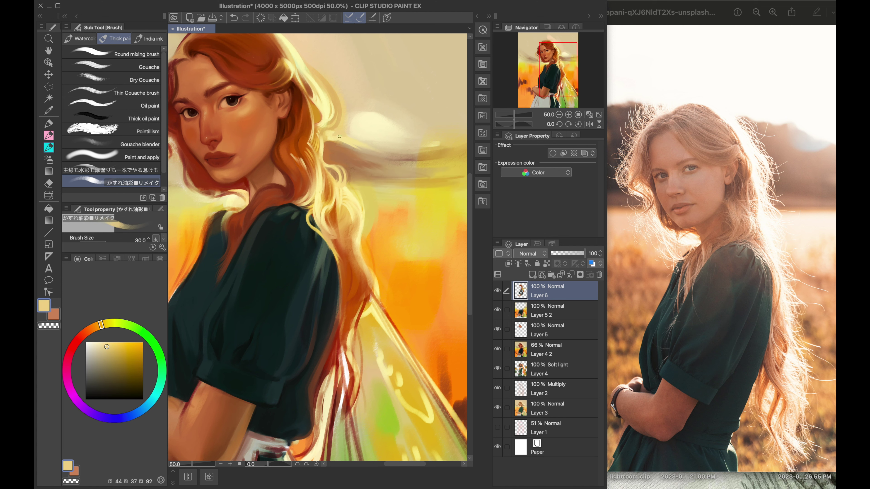
Step: Brighten the outer curls behind the neck with sampled pale-yellow strands at brush sizes 20 to 30
{"action": "left_click_drag", "start_coordinate": [334, 168], "coordinate": [370, 165]}
{"action": "key", "text": "bracketleft"}
{"action": "left_click", "coordinate": [370, 165], "text": "alt"}
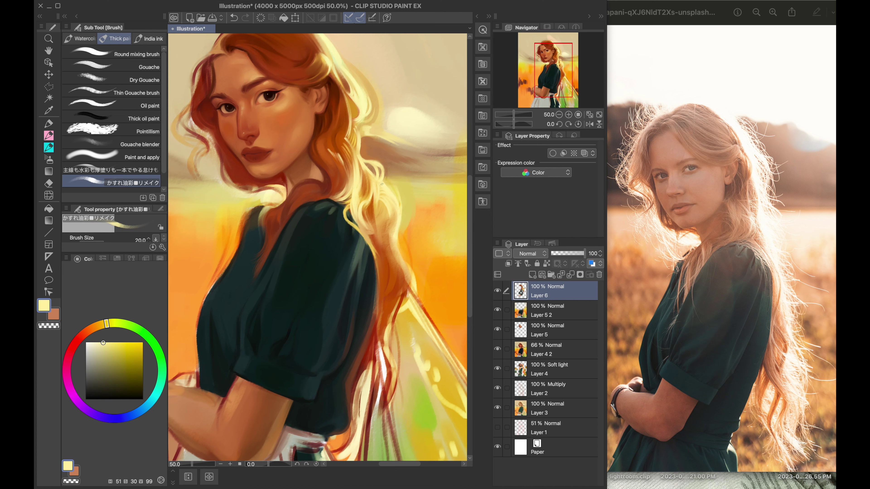
{"action": "key", "text": "bracketright"}
{"action": "left_click", "coordinate": [499, 242], "text": "alt"}
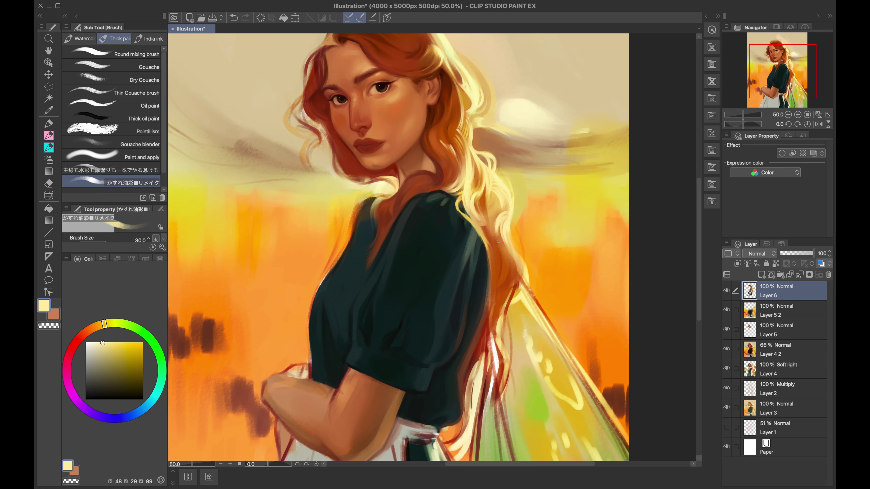
Step: Lighten the hair falling behind the sleeve with long strokes of sampled light orange, enlarging the brush to size 40
{"action": "left_click", "coordinate": [479, 233], "text": "alt"}
{"action": "left_click_drag", "start_coordinate": [479, 232], "coordinate": [493, 293]}
{"action": "left_click_drag", "start_coordinate": [474, 207], "coordinate": [504, 285]}
{"action": "key", "text": "bracketright"}
{"action": "left_click", "coordinate": [496, 274], "text": "alt"}
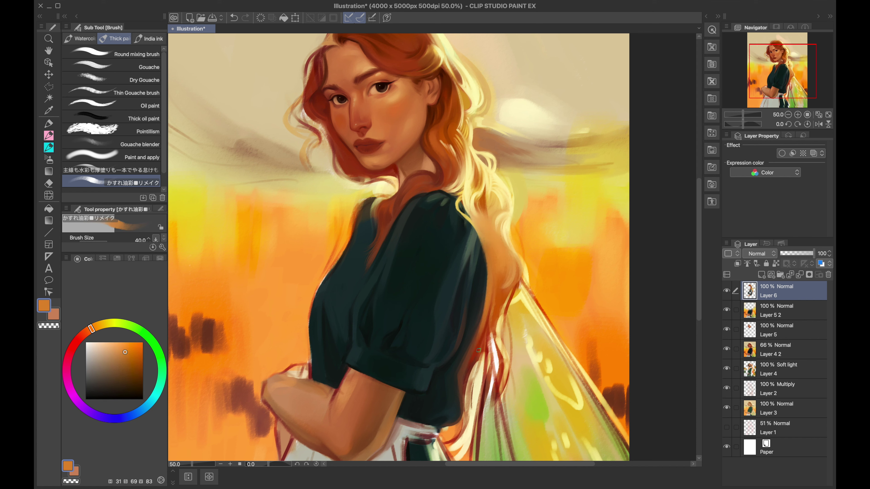
Step: Paint light-tan curl strands over the sleeve's shoulder and into the hair behind it, starting at brush size 20
{"action": "key", "text": "bracketleft"}
{"action": "key", "text": "bracketleft"}
{"action": "left_click", "coordinate": [463, 237], "text": "alt"}
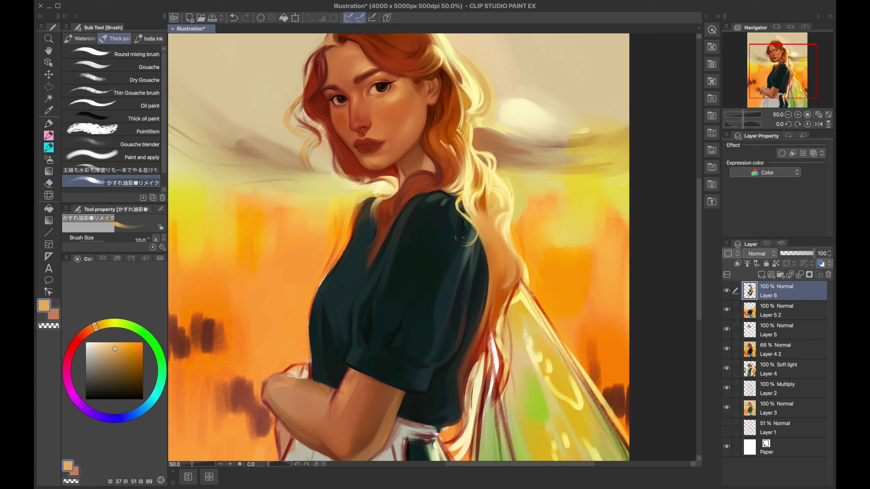
{"action": "mouse_move", "coordinate": [480, 240]}
{"action": "left_mouse_down"}
{"action": "mouse_move", "coordinate": [488, 292]}
{"action": "mouse_move", "coordinate": [507, 274]}
{"action": "left_mouse_up"}
{"action": "key", "text": "bracketright"}
{"action": "key", "text": "bracketright"}
{"action": "key", "text": "bracketright"}
{"action": "key", "text": "bracketright"}
{"action": "left_click", "coordinate": [487, 262], "text": "alt"}
{"action": "left_click", "coordinate": [481, 223], "text": "alt"}
{"action": "key", "text": "bracketleft"}
Step: Clean up the bodice's front edge against the orange field with sampled neighbouring colours, ending at brush size 30
{"action": "left_click", "coordinate": [356, 219], "text": "alt"}
{"action": "key", "text": "bracketright"}
{"action": "key", "text": "bracketright"}
{"action": "key", "text": "bracketright"}
{"action": "key", "text": "bracketright"}
{"action": "key", "text": "bracketright"}
{"action": "key", "text": "bracketright"}
{"action": "key", "text": "bracketright"}
{"action": "left_click", "coordinate": [310, 277], "text": "alt"}
{"action": "key", "text": "bracketleft"}
{"action": "key", "text": "bracketleft"}
{"action": "key", "text": "bracketleft"}
{"action": "key", "text": "bracketleft"}
{"action": "left_click", "coordinate": [310, 302], "text": "alt"}
{"action": "left_click", "coordinate": [338, 261], "text": "alt"}
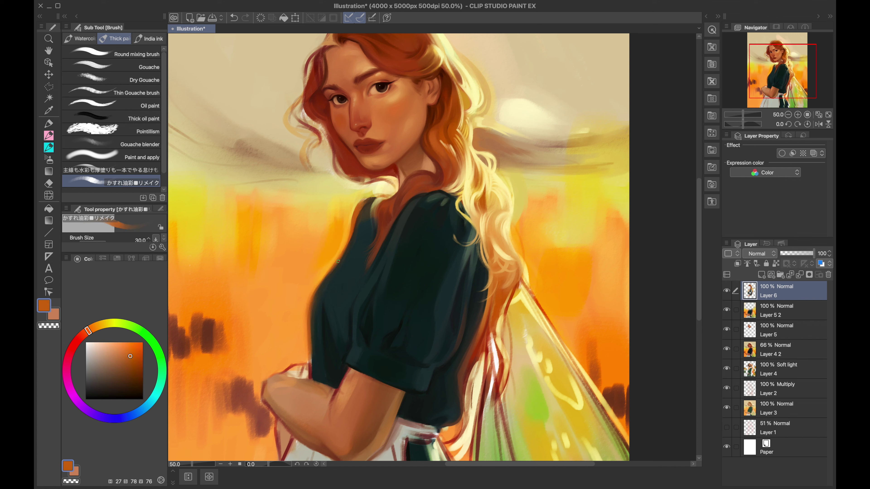
Step: Paint a thin pale-yellow strand down the lock at the neckline at brush size 17
{"action": "left_click", "coordinate": [377, 223], "text": "alt"}
{"action": "key", "text": "bracketleft"}
{"action": "key", "text": "bracketleft"}
{"action": "key", "text": "bracketleft"}
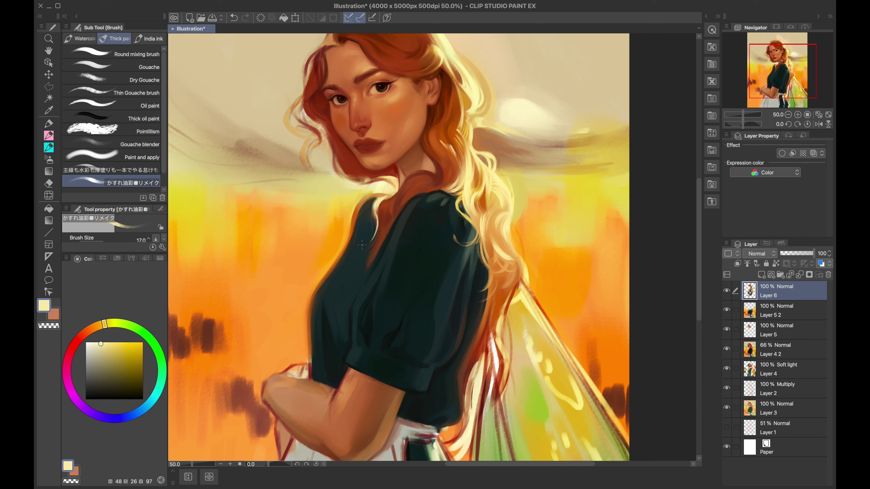
Step: Rework the red hair along the jaw with sampled red-brown and pale yellow at brush sizes 20 to 25
{"action": "scroll", "coordinate": [370, 216], "scroll_direction": "up", "scroll_amount": 2}
{"action": "left_click", "coordinate": [324, 200], "text": "alt"}
{"action": "key", "text": "bracketright"}
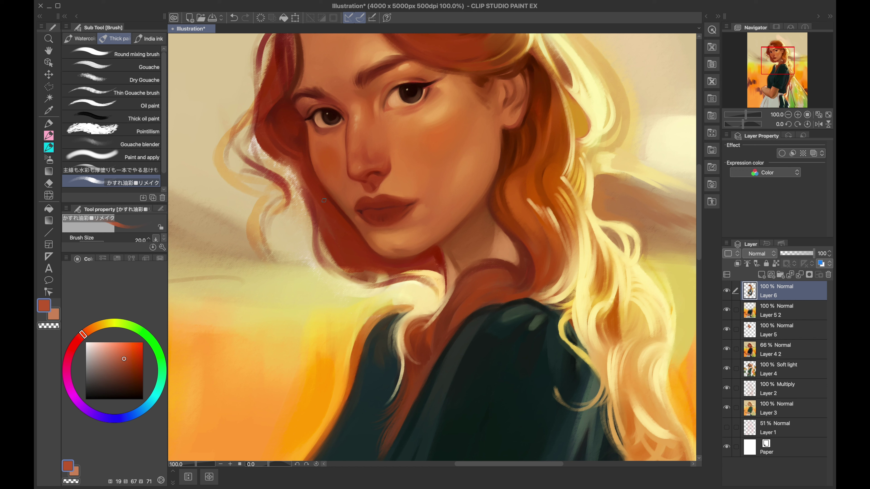
{"action": "left_click", "coordinate": [354, 270], "text": "alt"}
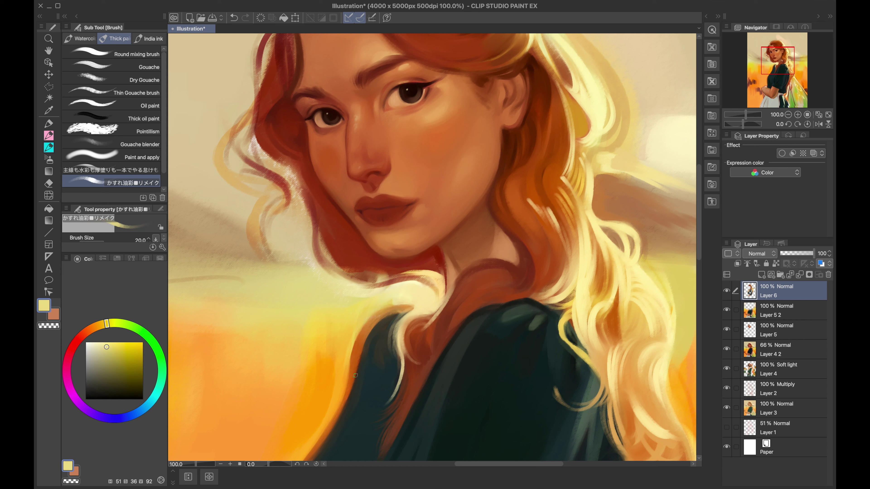
{"action": "left_click", "coordinate": [389, 265], "text": "alt"}
{"action": "key", "text": "bracketright"}
{"action": "key", "text": "bracketright"}
{"action": "key", "text": "bracketright"}
{"action": "key", "text": "bracketright"}
{"action": "key", "text": "bracketright"}
{"action": "key", "text": "bracketleft"}
{"action": "key", "text": "bracketleft"}
{"action": "key", "text": "bracketleft"}
{"action": "key", "text": "bracketleft"}
{"action": "left_click", "coordinate": [422, 264], "text": "alt"}
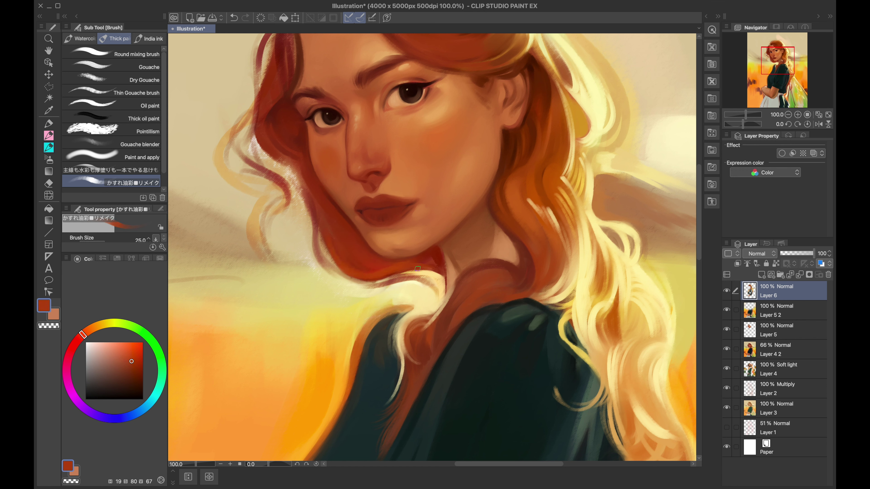
Step: Refine the hair's lower edge beneath the chin, working red-orange and light-orange strands into the pale glow
{"action": "left_click_drag", "start_coordinate": [358, 221], "coordinate": [329, 254]}
{"action": "key", "text": "bracketright"}
{"action": "left_click", "coordinate": [307, 196], "text": "alt"}
{"action": "left_click", "coordinate": [431, 285], "text": "alt"}
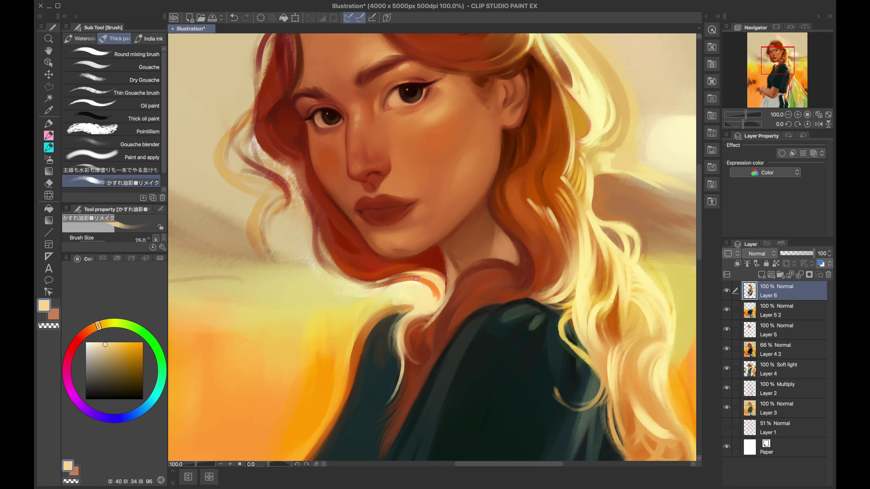
{"action": "left_click", "coordinate": [354, 288], "text": "alt"}
{"action": "left_click", "coordinate": [354, 288], "text": "alt"}
{"action": "key", "text": "ctrl+minus"}
{"action": "left_click", "coordinate": [353, 276], "text": "alt"}
{"action": "key", "text": "bracketleft"}
{"action": "left_click", "coordinate": [353, 274], "text": "alt"}
{"action": "left_click", "coordinate": [361, 262], "text": "alt"}
{"action": "key", "text": "bracketleft"}
{"action": "left_click", "coordinate": [361, 262], "text": "alt"}
Step: Repaint the front hair from the parting down past the temple with sampled dark reds, covering the purplish sketch strokes
{"action": "left_click", "coordinate": [331, 226], "text": "alt"}
{"action": "key", "text": "bracketright"}
{"action": "key", "text": "bracketright"}
{"action": "key", "text": "bracketright"}
{"action": "key", "text": "bracketright"}
{"action": "key", "text": "bracketright"}
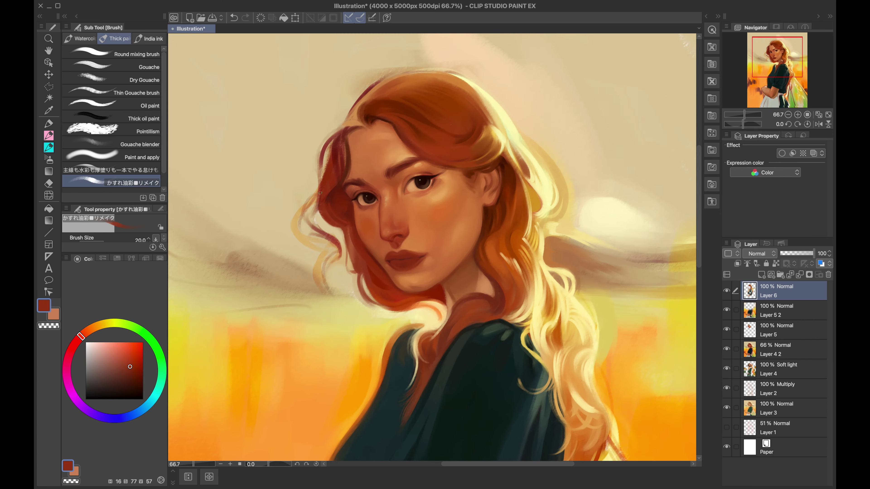
{"action": "left_click", "coordinate": [337, 154], "text": "alt"}
{"action": "left_click", "coordinate": [367, 118], "text": "alt"}
{"action": "left_click_drag", "start_coordinate": [359, 126], "coordinate": [346, 185]}
{"action": "key", "text": "bracketleft"}
{"action": "key", "text": "bracketleft"}
{"action": "key", "text": "bracketleft"}
{"action": "left_click_drag", "start_coordinate": [337, 134], "coordinate": [334, 171]}
{"action": "left_click", "coordinate": [333, 171], "text": "alt"}
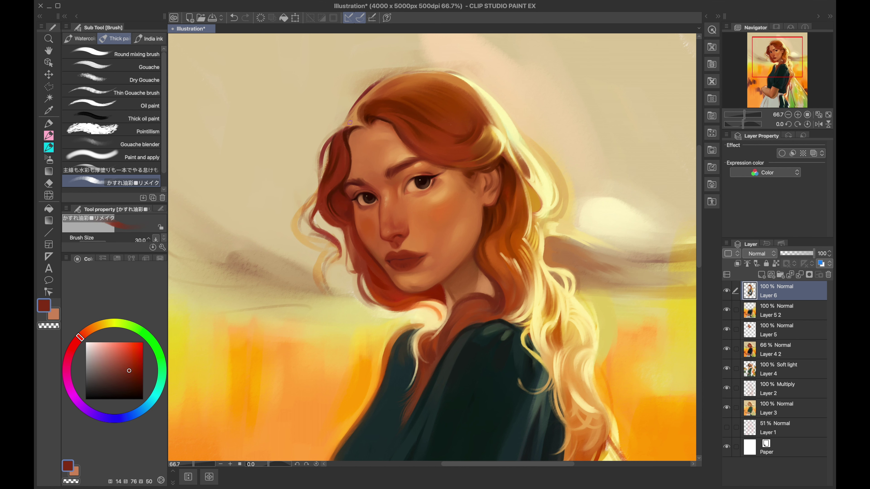
Step: Sharpen the outer hair contour beside the temple with sampled beige and dark red at brush size 12
{"action": "scroll", "coordinate": [333, 172], "scroll_direction": "up", "scroll_amount": 3}
{"action": "scroll", "coordinate": [295, 241], "scroll_direction": "down", "scroll_amount": 1}
{"action": "key", "text": "bracketleft"}
{"action": "key", "text": "bracketleft"}
{"action": "left_click", "coordinate": [295, 241], "text": "alt"}
{"action": "key", "text": "bracketleft"}
{"action": "key", "text": "bracketleft"}
{"action": "left_click", "coordinate": [306, 198], "text": "alt"}
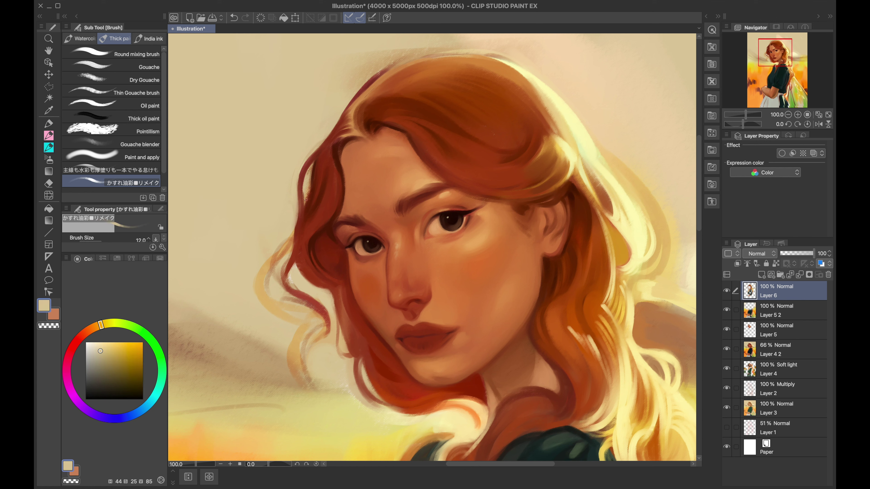
{"action": "left_click", "coordinate": [305, 178], "text": "alt"}
{"action": "left_click_drag", "start_coordinate": [307, 197], "coordinate": [294, 244]}
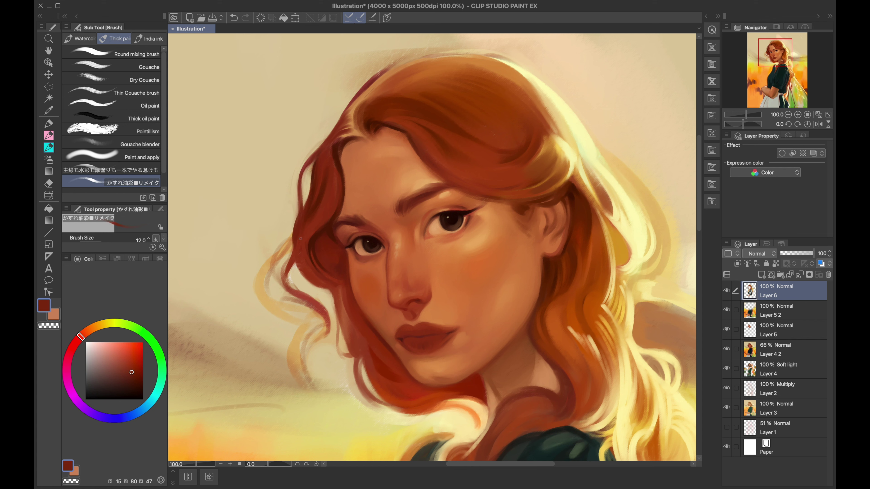
Step: Carve the gaps around the loose curl beside the cheek with sampled beige at brush size 12
{"action": "left_click", "coordinate": [329, 299], "text": "alt"}
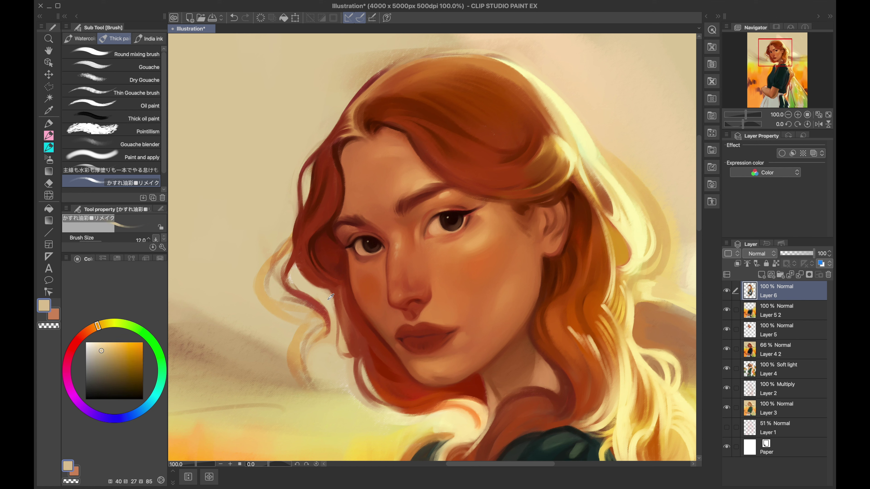
{"action": "left_click", "coordinate": [306, 276], "text": "alt"}
{"action": "left_click_drag", "start_coordinate": [301, 264], "coordinate": [287, 302]}
{"action": "left_click", "coordinate": [309, 301], "text": "alt"}
{"action": "left_click_drag", "start_coordinate": [292, 247], "coordinate": [285, 288]}
Step: Smooth the background around the loose curls with sampled beige at brush sizes 40 to 30
{"action": "left_click", "coordinate": [309, 329], "text": "alt"}
{"action": "key", "text": "bracketright"}
{"action": "key", "text": "bracketright"}
{"action": "key", "text": "bracketright"}
{"action": "left_click", "coordinate": [321, 357], "text": "alt"}
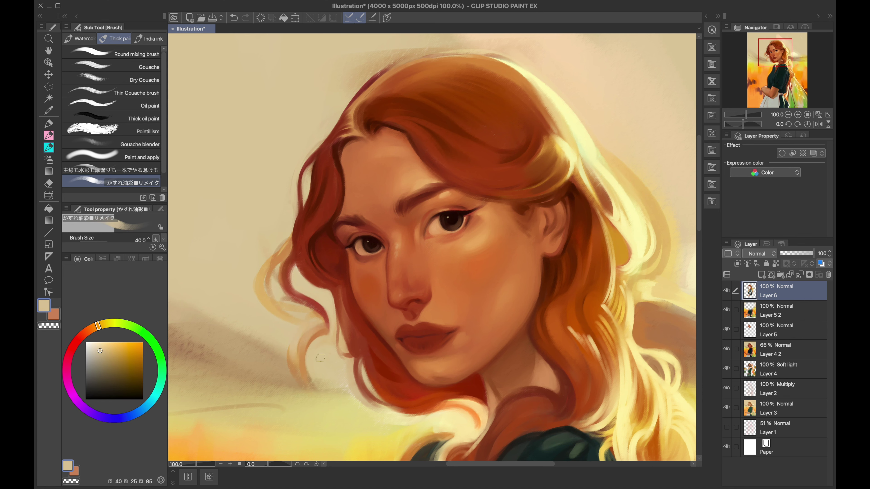
{"action": "left_click", "coordinate": [309, 338], "text": "alt"}
{"action": "key", "text": "ctrl+minus"}
{"action": "left_click", "coordinate": [292, 274], "text": "alt"}
{"action": "key", "text": "bracketleft"}
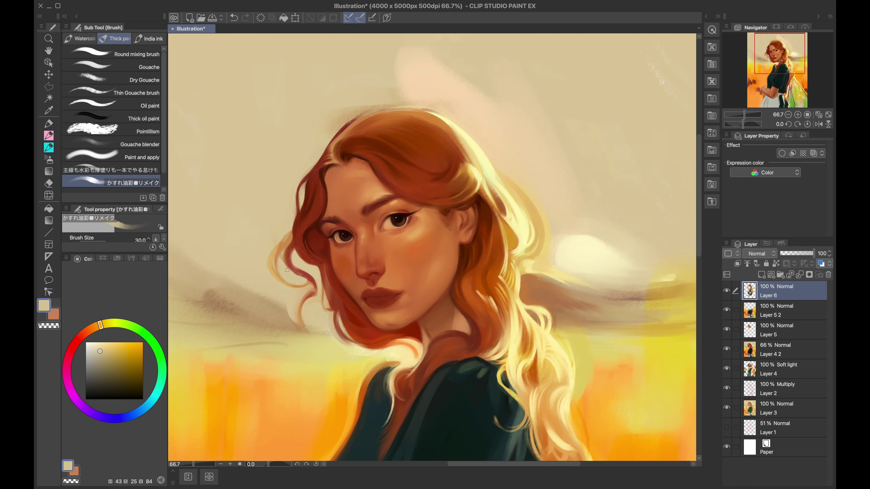
Step: Redefine the loose curls beside the cheek with sampled red-brown strands at brush size 17
{"action": "left_click", "coordinate": [289, 270], "text": "alt"}
{"action": "key", "text": "bracketleft"}
{"action": "key", "text": "bracketleft"}
{"action": "key", "text": "bracketleft"}
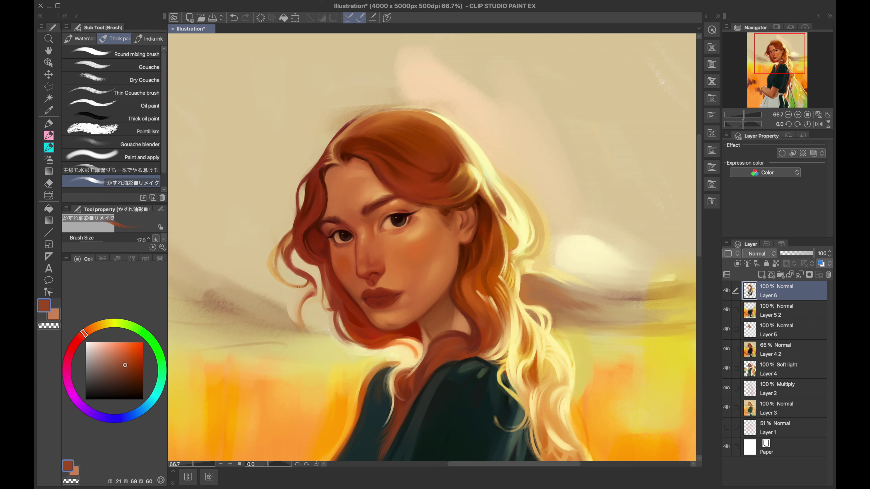
{"action": "left_click", "coordinate": [289, 287], "text": "alt"}
{"action": "left_click", "coordinate": [287, 281], "text": "alt"}
{"action": "left_click", "coordinate": [301, 281], "text": "alt"}
{"action": "mouse_move", "coordinate": [307, 276]}
{"action": "left_mouse_down"}
{"action": "mouse_move", "coordinate": [299, 286]}
{"action": "mouse_move", "coordinate": [248, 185]}
{"action": "left_mouse_up"}
{"action": "left_click", "coordinate": [282, 240], "text": "alt"}
{"action": "left_click", "coordinate": [290, 236], "text": "alt"}
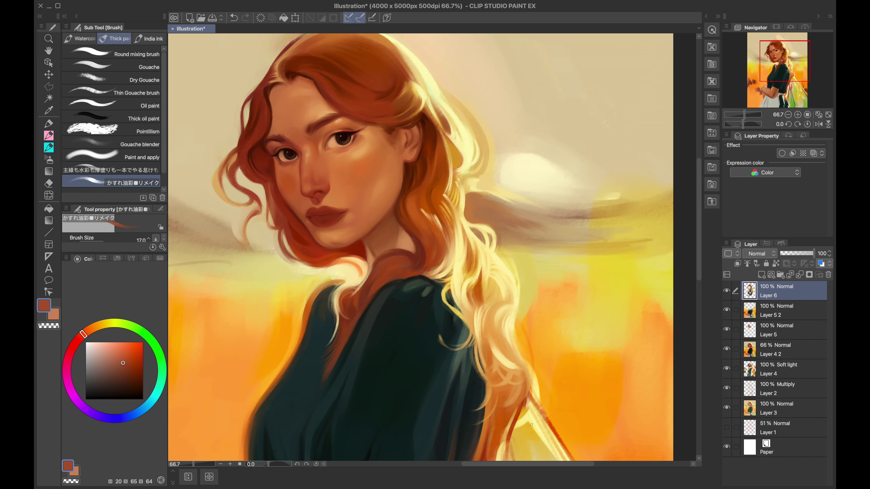
Step: Soften the bodice's front shoulder edge with sampled bright and dark orange at brush sizes 25 to 30
{"action": "left_click", "coordinate": [310, 310], "text": "alt"}
{"action": "key", "text": "bracketright"}
{"action": "key", "text": "bracketright"}
{"action": "left_click", "coordinate": [302, 303], "text": "alt"}
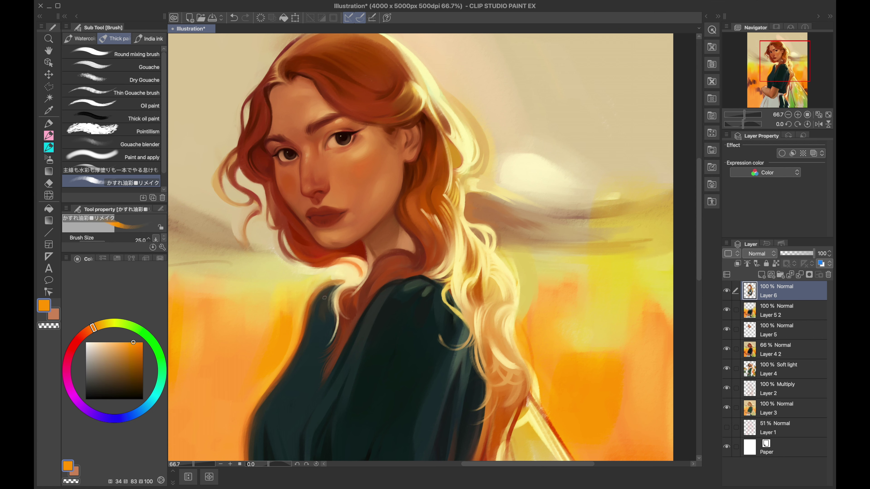
{"action": "left_click", "coordinate": [331, 285], "text": "alt"}
{"action": "key", "text": "bracketright"}
{"action": "key", "text": "bracketright"}
Step: Fill in the hair falling behind the sleeve above the wing with sampled orange and deep red at brush size 30
{"action": "scroll", "coordinate": [411, 261], "scroll_direction": "down", "scroll_amount": 10}
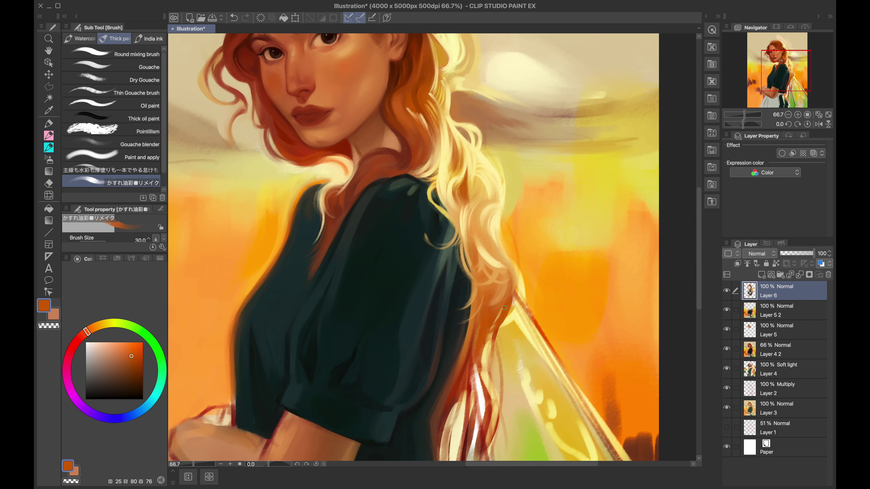
{"action": "left_click", "coordinate": [492, 250], "text": "alt"}
{"action": "left_click", "coordinate": [469, 270], "text": "alt"}
{"action": "left_click", "coordinate": [452, 308], "text": "alt"}
{"action": "key", "text": "ctrl+minus"}
{"action": "key", "text": "ctrl+minus"}
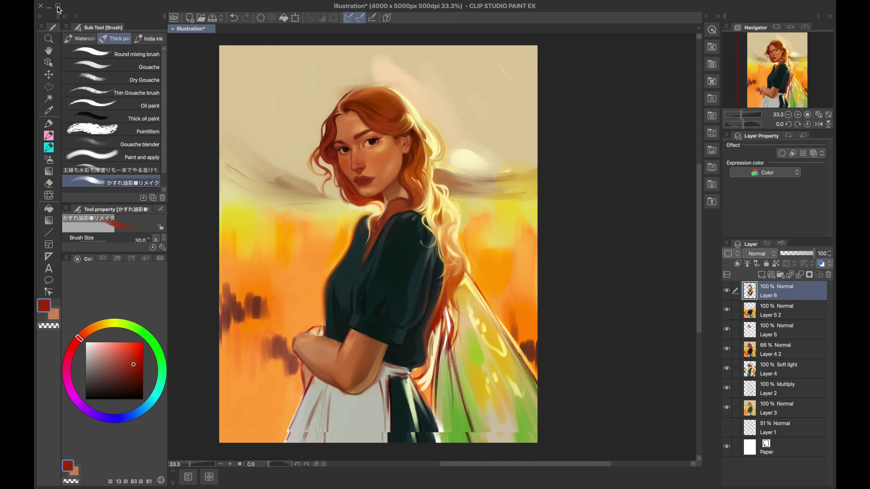
Step: Add pale-yellow strands to the hair ends beside the waist and wing at brush size 25
{"action": "left_click", "coordinate": [330, 329], "text": "alt"}
{"action": "mouse_move", "coordinate": [335, 324]}
{"action": "left_mouse_down"}
{"action": "mouse_move", "coordinate": [320, 368]}
{"action": "mouse_move", "coordinate": [307, 366]}
{"action": "left_mouse_up"}
{"action": "key", "text": "bracketleft"}
{"action": "key", "text": "bracketleft"}
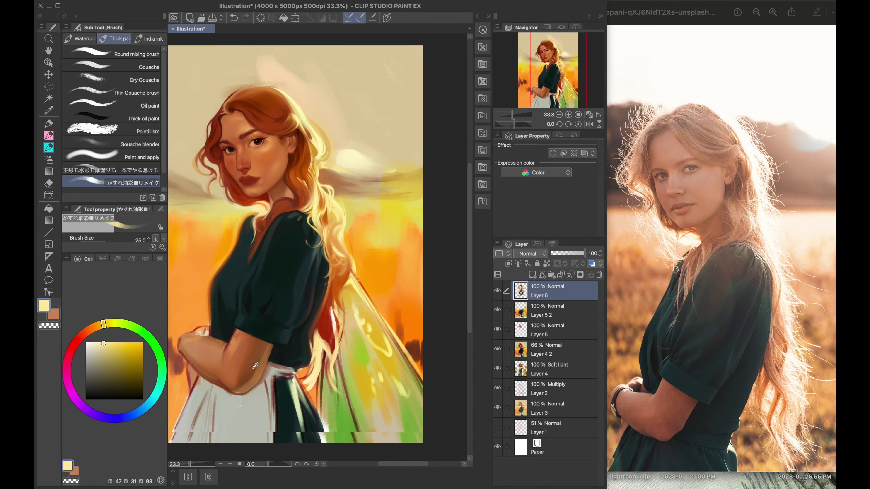
Step: Smooth the shading of the forearm and elbow with sampled brown and skin tones at brush sizes 80 to 70
{"action": "left_click", "coordinate": [243, 388], "text": "alt"}
{"action": "key", "text": "bracketright"}
{"action": "key", "text": "bracketright"}
{"action": "key", "text": "bracketright"}
{"action": "key", "text": "bracketright"}
{"action": "key", "text": "bracketright"}
{"action": "key", "text": "bracketright"}
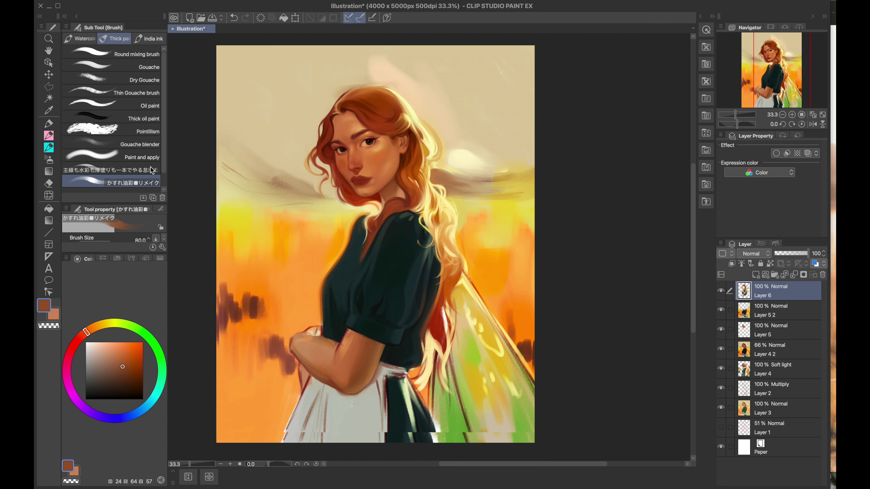
{"action": "key", "text": "ctrl+plus"}
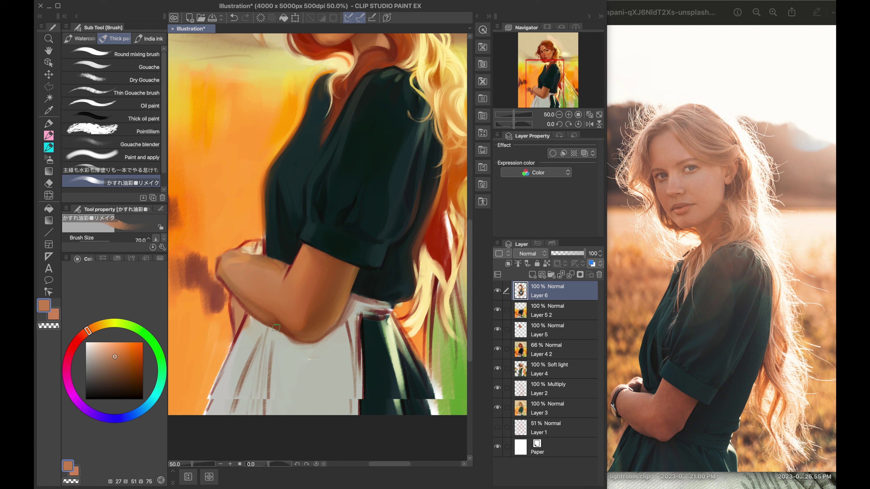
Step: Refine the forearm's upper edge against the dress with sampled skin tone at size 40 and dark teal at size 25
{"action": "left_click", "coordinate": [229, 251], "text": "alt"}
{"action": "left_click_drag", "start_coordinate": [229, 252], "coordinate": [271, 258]}
{"action": "left_click", "coordinate": [303, 264], "text": "alt"}
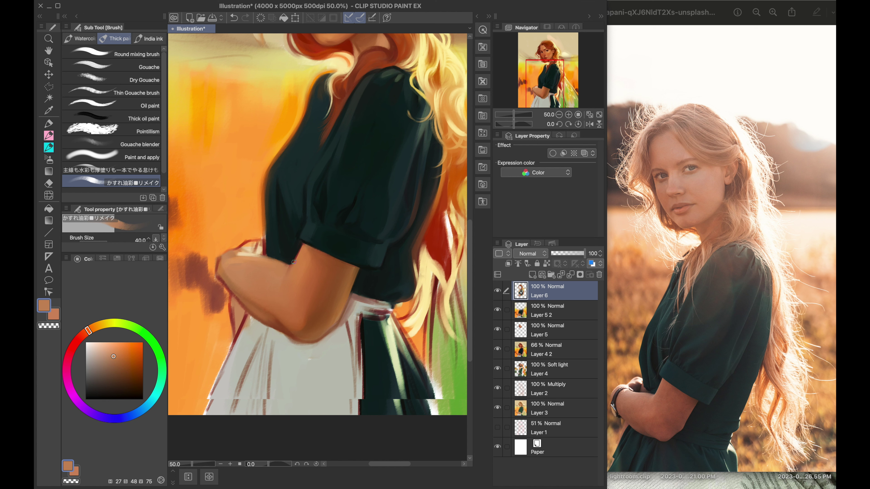
{"action": "left_click", "coordinate": [291, 263], "text": "alt"}
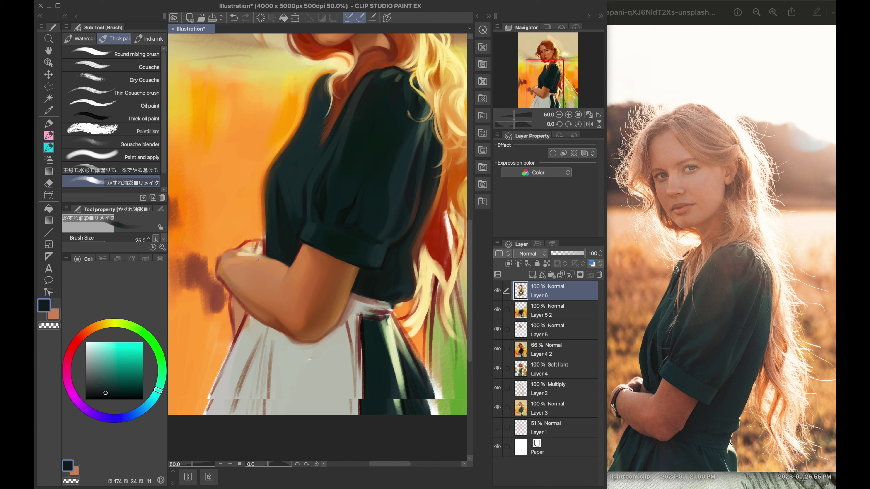
Step: Block in the hand resting behind the forearm with sampled light and brown tones, enlarging the brush to size 40
{"action": "left_click", "coordinate": [241, 250], "text": "alt"}
{"action": "left_click", "coordinate": [253, 249], "text": "alt"}
{"action": "left_click", "coordinate": [248, 246], "text": "alt"}
{"action": "left_click", "coordinate": [245, 243], "text": "alt"}
{"action": "key", "text": "bracketright"}
{"action": "key", "text": "bracketright"}
{"action": "key", "text": "bracketright"}
{"action": "left_click", "coordinate": [233, 270], "text": "alt"}
{"action": "key", "text": "bracketright"}
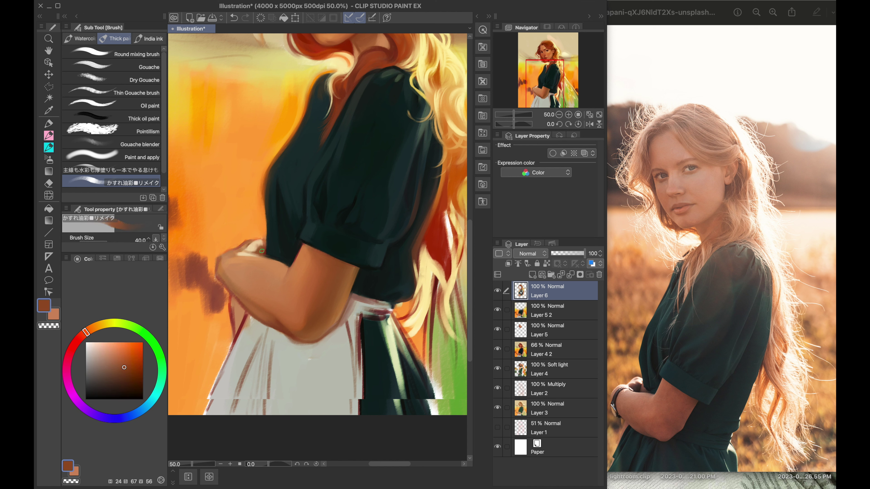
Step: Blend the hand and wrist with sampled skin tones and darken the fingers with brown, reducing the brush to size 20
{"action": "left_click", "coordinate": [247, 256], "text": "alt"}
{"action": "left_click", "coordinate": [239, 253], "text": "alt"}
{"action": "left_click", "coordinate": [243, 253], "text": "alt"}
{"action": "left_click", "coordinate": [227, 265], "text": "alt"}
{"action": "left_click", "coordinate": [225, 261], "text": "alt"}
{"action": "left_click", "coordinate": [233, 257], "text": "alt"}
{"action": "left_click", "coordinate": [265, 255], "text": "alt"}
{"action": "key", "text": "bracketleft"}
{"action": "key", "text": "bracketleft"}
{"action": "key", "text": "bracketleft"}
{"action": "key", "text": "bracketleft"}
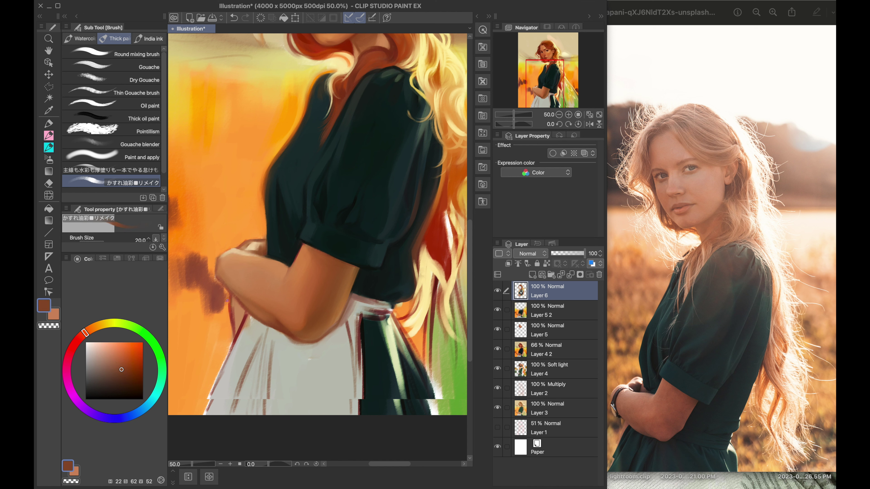
Step: Clean up the outline of the lower hand with sampled skin and background orange tones, finishing at brush size 20
{"action": "left_click", "coordinate": [233, 320], "text": "alt"}
{"action": "key", "text": "bracketleft"}
{"action": "key", "text": "bracketleft"}
{"action": "key", "text": "bracketleft"}
{"action": "key", "text": "bracketleft"}
{"action": "key", "text": "bracketleft"}
{"action": "left_click", "coordinate": [228, 326], "text": "alt"}
{"action": "left_click", "coordinate": [225, 329], "text": "alt"}
{"action": "scroll", "coordinate": [223, 330], "scroll_direction": "up", "scroll_amount": 1}
{"action": "key", "text": "bracketright"}
{"action": "key", "text": "bracketright"}
{"action": "key", "text": "bracketright"}
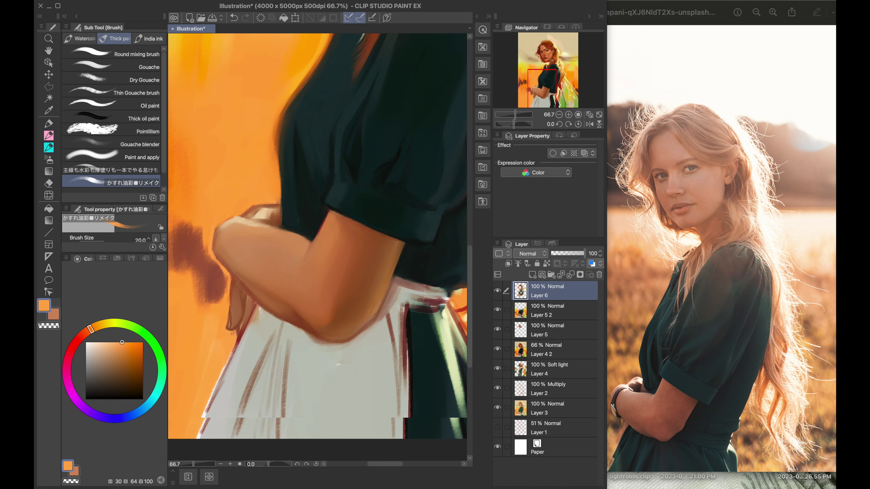
Step: Refine the fingers hanging below the forearm with sampled reddish brown at brush size 15
{"action": "key", "text": "bracketleft"}
{"action": "key", "text": "bracketleft"}
{"action": "mouse_move", "coordinate": [206, 362]}
{"action": "left_mouse_down"}
{"action": "mouse_move", "coordinate": [185, 391]}
{"action": "mouse_move", "coordinate": [217, 411]}
{"action": "left_mouse_up"}
{"action": "left_click", "coordinate": [228, 334], "text": "alt"}
{"action": "left_click", "coordinate": [223, 353], "text": "alt"}
{"action": "left_click", "coordinate": [281, 381], "text": "alt"}
{"action": "left_click", "coordinate": [287, 377], "text": "alt"}
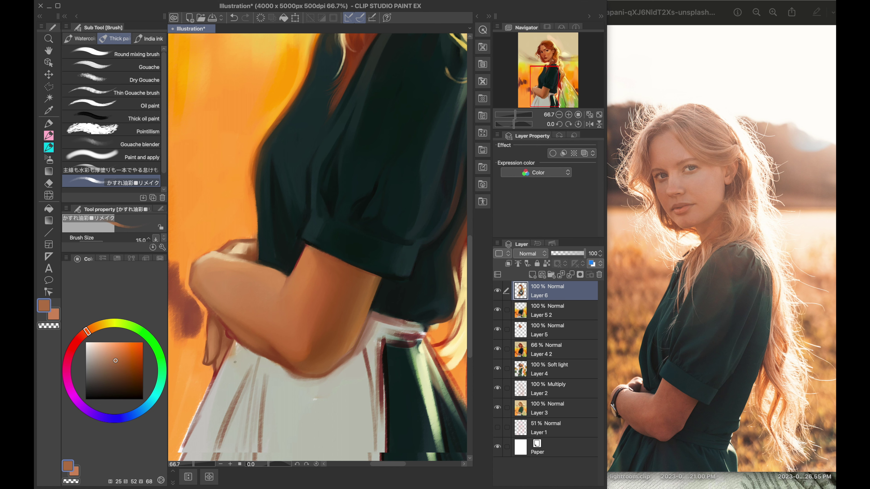
Step: Repaint the top of the apron beneath the forearm with sampled pale grey at brush size 30
{"action": "left_click", "coordinate": [292, 375], "text": "alt"}
{"action": "key", "text": "bracketright"}
{"action": "key", "text": "bracketright"}
{"action": "key", "text": "bracketright"}
{"action": "key", "text": "bracketright"}
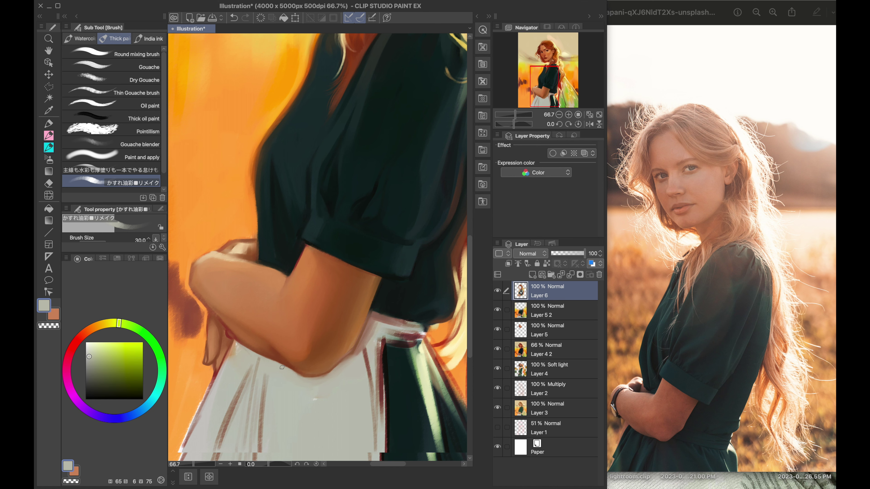
{"action": "left_click", "coordinate": [273, 364], "text": "alt"}
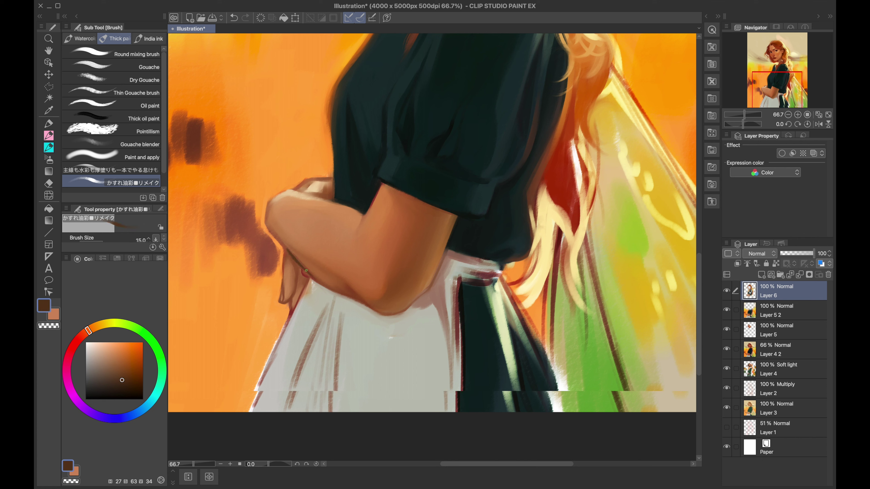
Step: Shade the gap between the forearm, fingers and apron with sampled brown tones
{"action": "left_click", "coordinate": [289, 239], "text": "alt"}
{"action": "left_click_drag", "start_coordinate": [294, 264], "coordinate": [314, 285]}
{"action": "left_click", "coordinate": [295, 321], "text": "alt"}
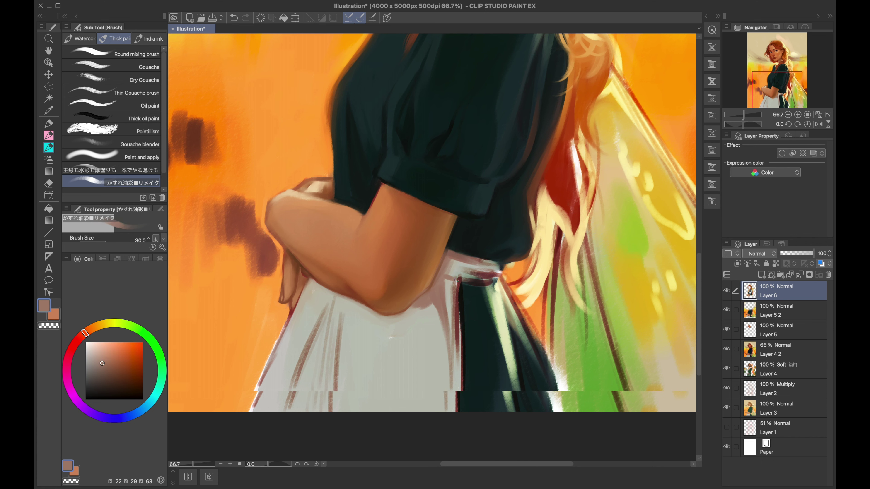
Step: Cover the sketch lines along the apron's side edges with sampled greys, enlarging the brush to size 70
{"action": "left_click", "coordinate": [376, 343], "text": "alt"}
{"action": "key", "text": "bracketright"}
{"action": "key", "text": "bracketright"}
{"action": "key", "text": "bracketright"}
{"action": "key", "text": "bracketright"}
{"action": "key", "text": "bracketright"}
{"action": "left_click_drag", "start_coordinate": [459, 288], "coordinate": [461, 411]}
{"action": "left_click_drag", "start_coordinate": [261, 408], "coordinate": [285, 329]}
{"action": "left_click", "coordinate": [340, 358], "text": "alt"}
Step: Darken the skirt panel beside the apron with sampled dark teal at brush size 70
{"action": "scroll", "coordinate": [480, 337], "scroll_direction": "down", "scroll_amount": 1}
{"action": "left_click", "coordinate": [459, 320], "text": "alt"}
{"action": "left_click", "coordinate": [448, 325], "text": "alt"}
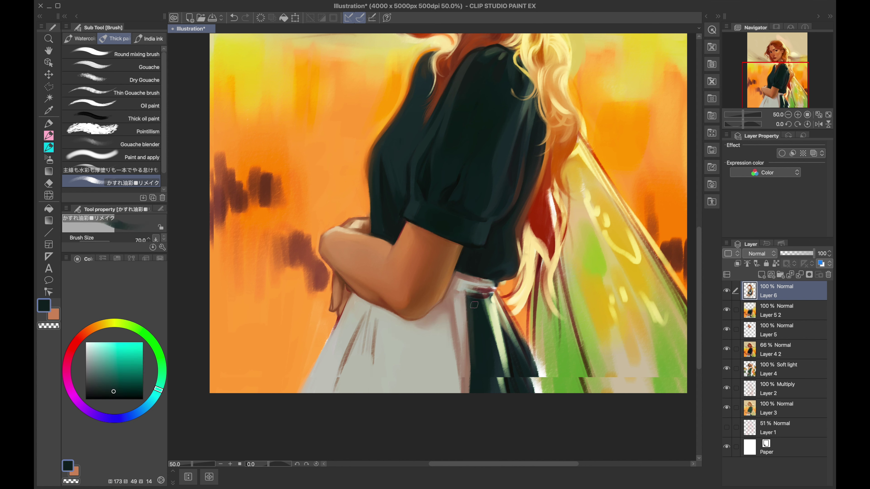
Step: Paint soft vertical folds down the apron with sampled beige-grey, reducing the brush to size 25
{"action": "left_click", "coordinate": [373, 346], "text": "alt"}
{"action": "key", "text": "bracketleft"}
{"action": "left_click", "coordinate": [349, 336], "text": "alt"}
{"action": "key", "text": "bracketleft"}
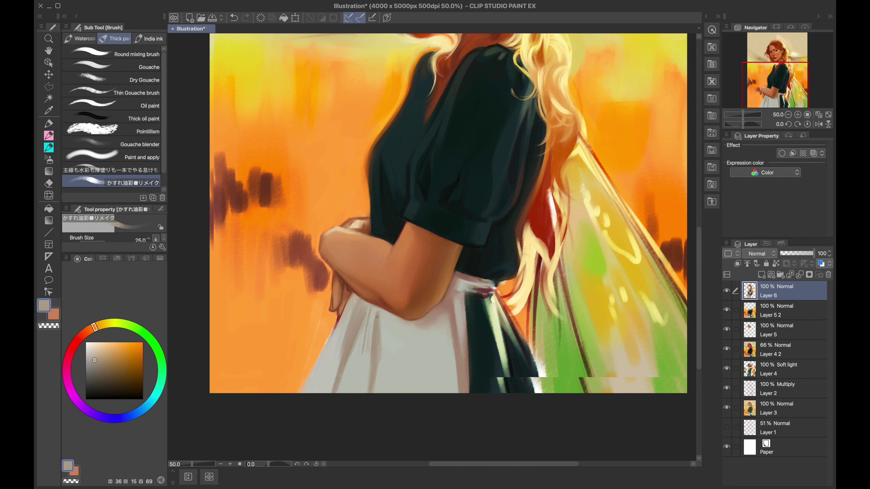
{"action": "left_click_drag", "start_coordinate": [360, 353], "coordinate": [363, 311]}
{"action": "left_click_drag", "start_coordinate": [337, 390], "coordinate": [359, 317]}
Step: Define the apron's waistband and the area by the elbow with sampled light and dark tones, ending at brush size 25
{"action": "left_click", "coordinate": [391, 322], "text": "alt"}
{"action": "left_click", "coordinate": [405, 321], "text": "alt"}
{"action": "left_click", "coordinate": [480, 286], "text": "alt"}
{"action": "left_click", "coordinate": [445, 302], "text": "alt"}
{"action": "key", "text": "bracketleft"}
{"action": "left_click", "coordinate": [487, 284], "text": "alt"}
{"action": "left_click_drag", "start_coordinate": [461, 285], "coordinate": [488, 290]}
{"action": "left_click", "coordinate": [472, 293], "text": "alt"}
{"action": "key", "text": "bracketleft"}
{"action": "key", "text": "bracketleft"}
{"action": "left_click", "coordinate": [490, 284], "text": "alt"}
{"action": "scroll", "coordinate": [517, 331], "scroll_direction": "down", "scroll_amount": 3}
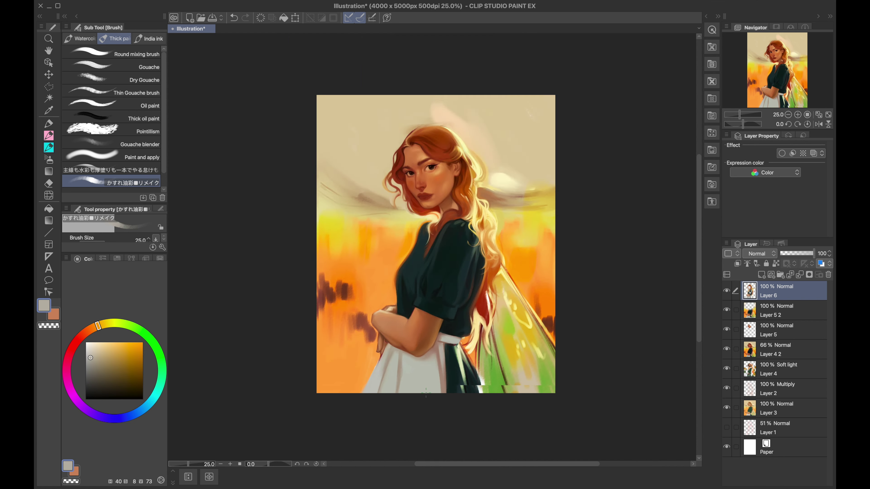
Step: Repaint the lower skirt and the offset strip along the canvas's lower edge with sampled tones and green at size 70
{"action": "scroll", "coordinate": [445, 301], "scroll_direction": "up", "scroll_amount": 3}
{"action": "left_click", "coordinate": [416, 285], "text": "alt"}
{"action": "left_click", "coordinate": [416, 285], "text": "alt"}
{"action": "key", "text": "bracketright"}
{"action": "key", "text": "bracketright"}
{"action": "key", "text": "bracketright"}
{"action": "key", "text": "bracketright"}
{"action": "left_click_drag", "start_coordinate": [414, 286], "coordinate": [432, 377]}
{"action": "left_click_drag", "start_coordinate": [431, 329], "coordinate": [476, 377]}
{"action": "left_click", "coordinate": [520, 355], "text": "alt"}
{"action": "left_click_drag", "start_coordinate": [520, 355], "coordinate": [531, 377]}
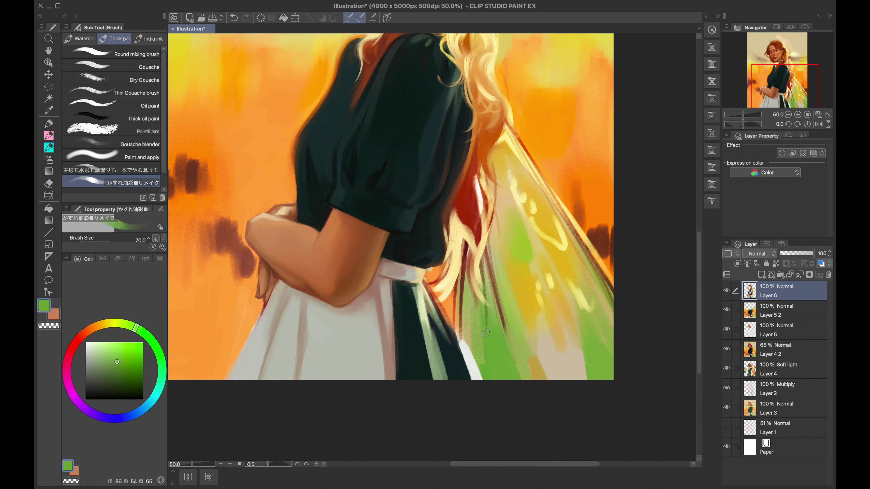
Step: Reshape the back edge of the dark skirt against the green wing with sampled skirt and background colors
{"action": "left_click", "coordinate": [473, 357], "text": "alt"}
{"action": "left_click", "coordinate": [442, 325], "text": "alt"}
{"action": "left_click_drag", "start_coordinate": [424, 284], "coordinate": [446, 373]}
{"action": "left_click", "coordinate": [472, 356], "text": "alt"}
{"action": "mouse_move", "coordinate": [429, 343]}
{"action": "left_mouse_down"}
{"action": "mouse_move", "coordinate": [423, 299]}
{"action": "mouse_move", "coordinate": [429, 364]}
{"action": "left_mouse_up"}
{"action": "left_click", "coordinate": [411, 308], "text": "alt"}
{"action": "left_click_drag", "start_coordinate": [418, 288], "coordinate": [442, 377]}
Step: Add fine detail to the skirt just below the waistband with sampled tones and a smaller brush
{"action": "left_click", "coordinate": [424, 308], "text": "alt"}
{"action": "key", "text": "bracketleft"}
{"action": "key", "text": "bracketleft"}
{"action": "key", "text": "bracketleft"}
{"action": "key", "text": "bracketleft"}
{"action": "key", "text": "bracketleft"}
{"action": "left_click_drag", "start_coordinate": [411, 285], "coordinate": [416, 319]}
{"action": "left_click", "coordinate": [380, 274], "text": "alt"}
{"action": "left_click", "coordinate": [422, 283], "text": "alt"}
{"action": "mouse_move", "coordinate": [416, 281]}
{"action": "left_mouse_down"}
{"action": "mouse_move", "coordinate": [447, 322]}
{"action": "mouse_move", "coordinate": [424, 276]}
{"action": "mouse_move", "coordinate": [425, 310]}
{"action": "left_mouse_up"}
Step: Blend the skirt's folds and its rear edge with sampled tones, enlarging the brush beyond size 40
{"action": "key", "text": "bracketright"}
{"action": "key", "text": "bracketright"}
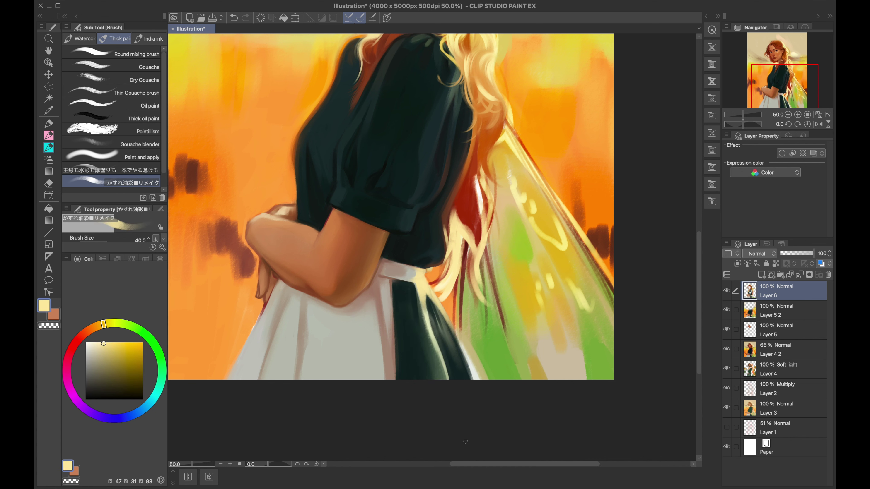
{"action": "key", "text": "bracketright"}
{"action": "key", "text": "bracketright"}
{"action": "key", "text": "bracketright"}
{"action": "key", "text": "bracketright"}
{"action": "key", "text": "bracketright"}
{"action": "key", "text": "bracketright"}
{"action": "key", "text": "bracketright"}
{"action": "left_click", "coordinate": [472, 360], "text": "alt"}
{"action": "left_click_drag", "start_coordinate": [428, 295], "coordinate": [445, 377]}
{"action": "mouse_move", "coordinate": [442, 319]}
{"action": "left_mouse_down"}
{"action": "mouse_move", "coordinate": [476, 377]}
{"action": "mouse_move", "coordinate": [429, 306]}
{"action": "mouse_move", "coordinate": [442, 366]}
{"action": "left_mouse_up"}
{"action": "left_click", "coordinate": [497, 329], "text": "alt"}
{"action": "left_click_drag", "start_coordinate": [425, 291], "coordinate": [473, 377]}
Step: Touch up the rear of the waistband and skirt with sampled colors and a reduced brush
{"action": "left_click", "coordinate": [420, 284], "text": "alt"}
{"action": "key", "text": "bracketleft"}
{"action": "key", "text": "bracketleft"}
{"action": "key", "text": "bracketleft"}
{"action": "key", "text": "bracketleft"}
{"action": "key", "text": "bracketleft"}
{"action": "scroll", "coordinate": [429, 341], "scroll_direction": "down", "scroll_amount": 1}
{"action": "left_click", "coordinate": [433, 343], "text": "alt"}
{"action": "left_click_drag", "start_coordinate": [433, 391], "coordinate": [392, 448]}
Step: Paint over the purple patches behind the woman with sampled rust at size 70 and lighter field tones
{"action": "key", "text": "bracketright"}
{"action": "key", "text": "bracketright"}
{"action": "left_click", "coordinate": [493, 325], "text": "alt"}
{"action": "key", "text": "bracketright"}
{"action": "key", "text": "bracketright"}
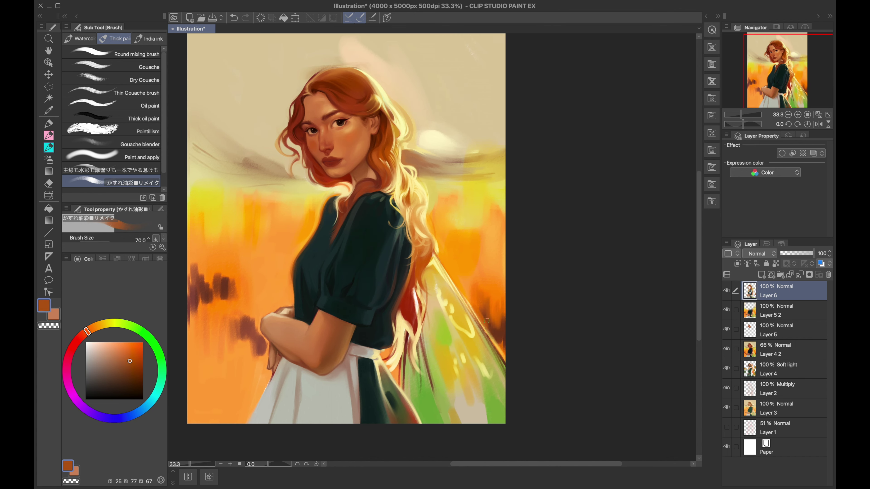
{"action": "left_click_drag", "start_coordinate": [215, 261], "coordinate": [200, 329]}
{"action": "left_click", "coordinate": [193, 211], "text": "alt"}
{"action": "left_click_drag", "start_coordinate": [206, 240], "coordinate": [205, 309]}
{"action": "left_click", "coordinate": [206, 298], "text": "alt"}
Step: Soften the dark background strokes beside the folded arms with sampled field colors and a larger brush
{"action": "key", "text": "bracketright"}
{"action": "mouse_move", "coordinate": [254, 295]}
{"action": "left_mouse_down"}
{"action": "mouse_move", "coordinate": [223, 268]}
{"action": "mouse_move", "coordinate": [212, 301]}
{"action": "left_mouse_up"}
{"action": "left_click", "coordinate": [223, 288], "text": "alt"}
{"action": "left_click", "coordinate": [219, 295], "text": "alt"}
{"action": "mouse_move", "coordinate": [233, 274]}
{"action": "left_mouse_down"}
{"action": "mouse_move", "coordinate": [216, 317]}
{"action": "mouse_move", "coordinate": [241, 292]}
{"action": "mouse_move", "coordinate": [222, 333]}
{"action": "mouse_move", "coordinate": [266, 346]}
{"action": "mouse_move", "coordinate": [212, 339]}
{"action": "mouse_move", "coordinate": [222, 348]}
{"action": "mouse_move", "coordinate": [197, 352]}
{"action": "mouse_move", "coordinate": [193, 379]}
{"action": "mouse_move", "coordinate": [247, 337]}
{"action": "mouse_move", "coordinate": [257, 305]}
{"action": "left_mouse_up"}
Step: Blend the orange field beside the apron and arms with sampled oranges, adjusting the brush size, and sample pale yellow near the horizon
{"action": "key", "text": "bracketleft"}
{"action": "key", "text": "bracketleft"}
{"action": "key", "text": "bracketleft"}
{"action": "key", "text": "bracketleft"}
{"action": "key", "text": "bracketleft"}
{"action": "key", "text": "bracketleft"}
{"action": "left_click", "coordinate": [209, 343], "text": "alt"}
{"action": "key", "text": "bracketright"}
{"action": "key", "text": "bracketright"}
{"action": "left_click", "coordinate": [247, 342], "text": "alt"}
{"action": "left_click", "coordinate": [209, 360], "text": "alt"}
{"action": "left_click", "coordinate": [240, 343], "text": "alt"}
{"action": "left_click", "coordinate": [223, 309], "text": "alt"}
{"action": "mouse_move", "coordinate": [240, 353]}
{"action": "left_mouse_down"}
{"action": "mouse_move", "coordinate": [219, 271]}
{"action": "mouse_move", "coordinate": [233, 309]}
{"action": "left_mouse_up"}
{"action": "left_click", "coordinate": [303, 188], "text": "alt"}
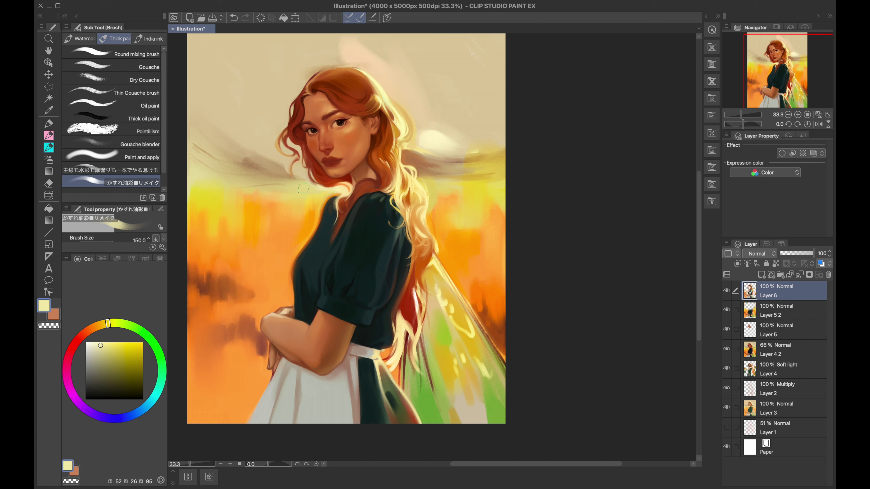